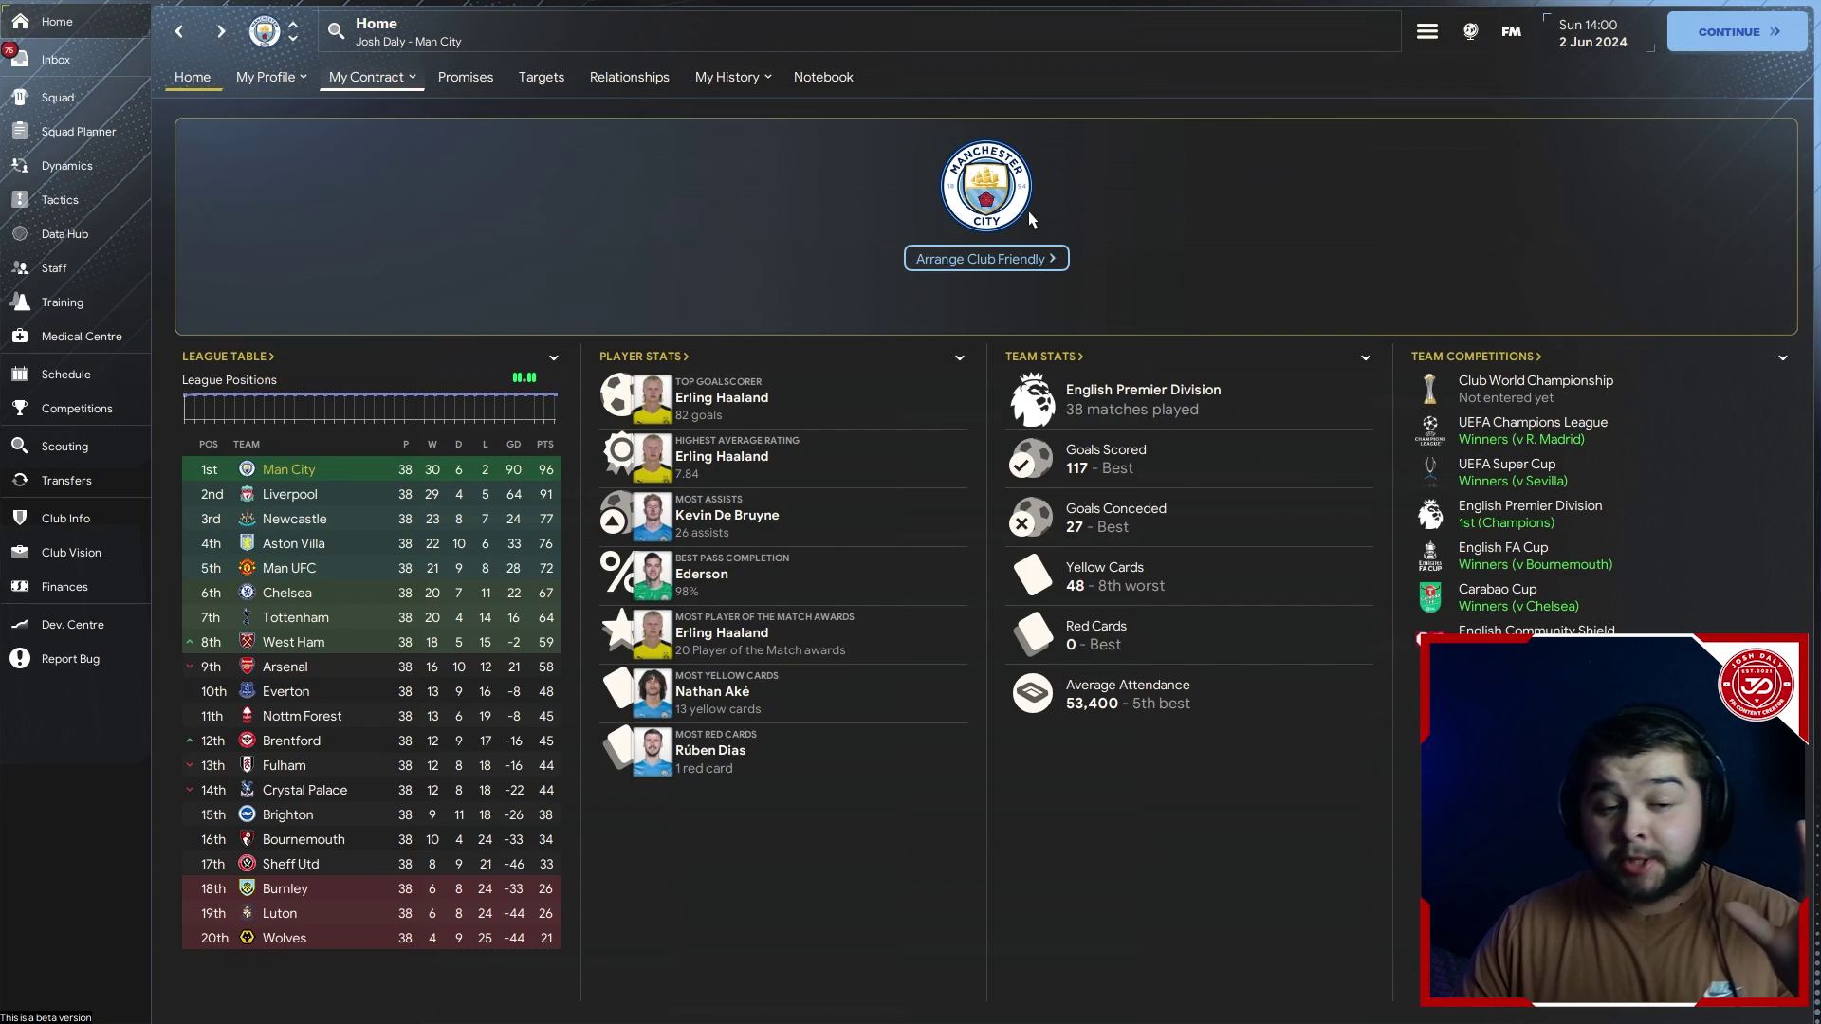
# Open Erling Haaland's player profile from the top goalscorer entry in the club's player stats
pyautogui.click(736, 397)
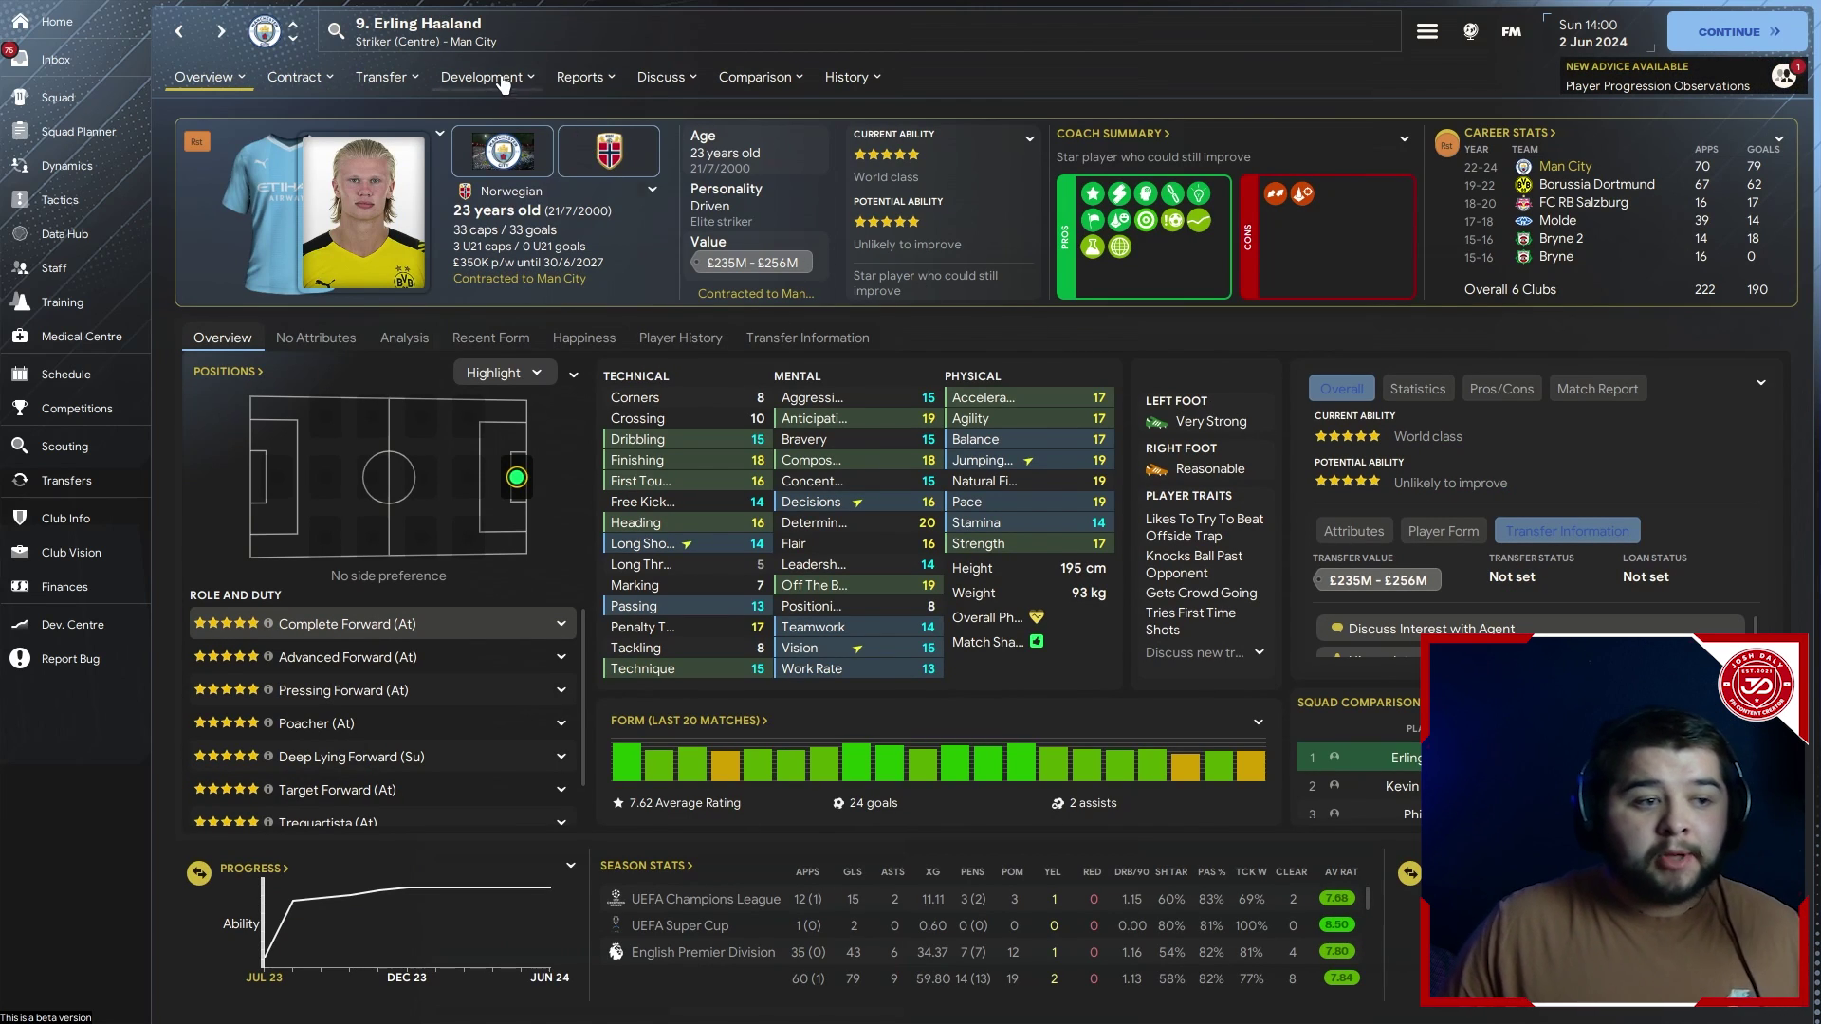
pyautogui.click(484, 42)
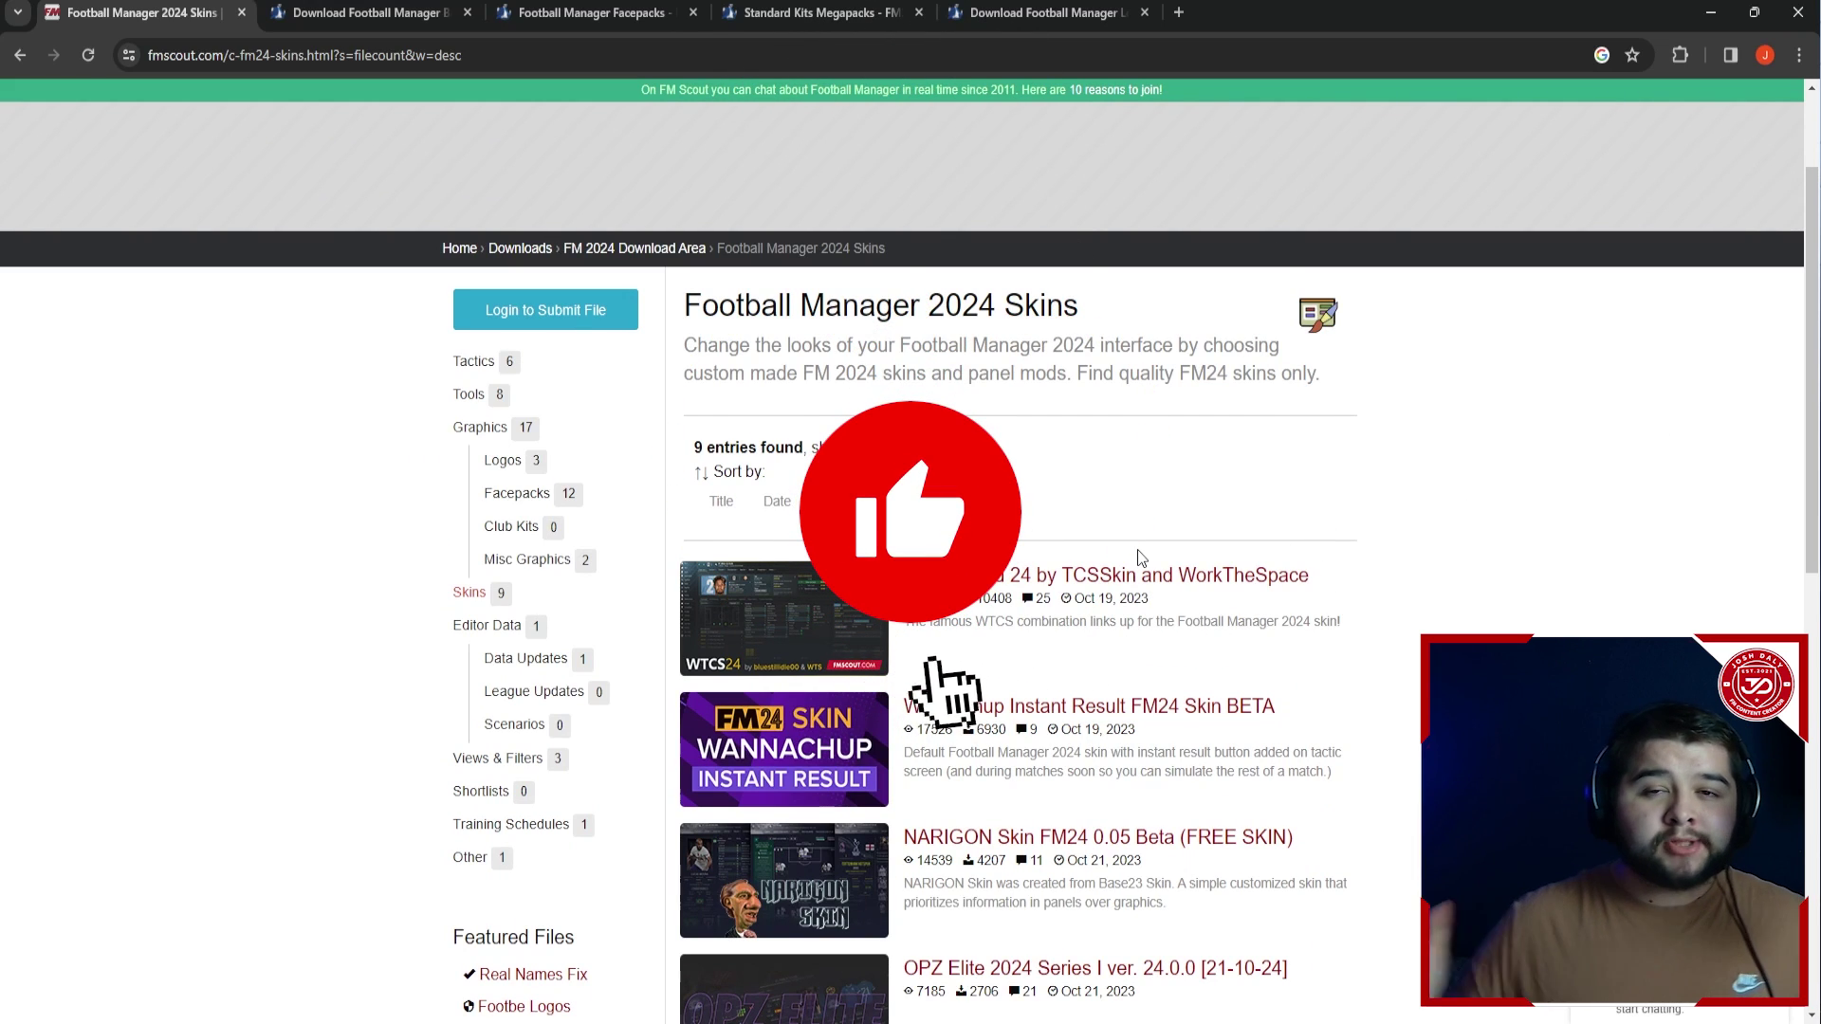
# In the web browser, look through the Football Manager 2024 skins listed on FM Scout
pyautogui.scroll(-2, 1186, 558)
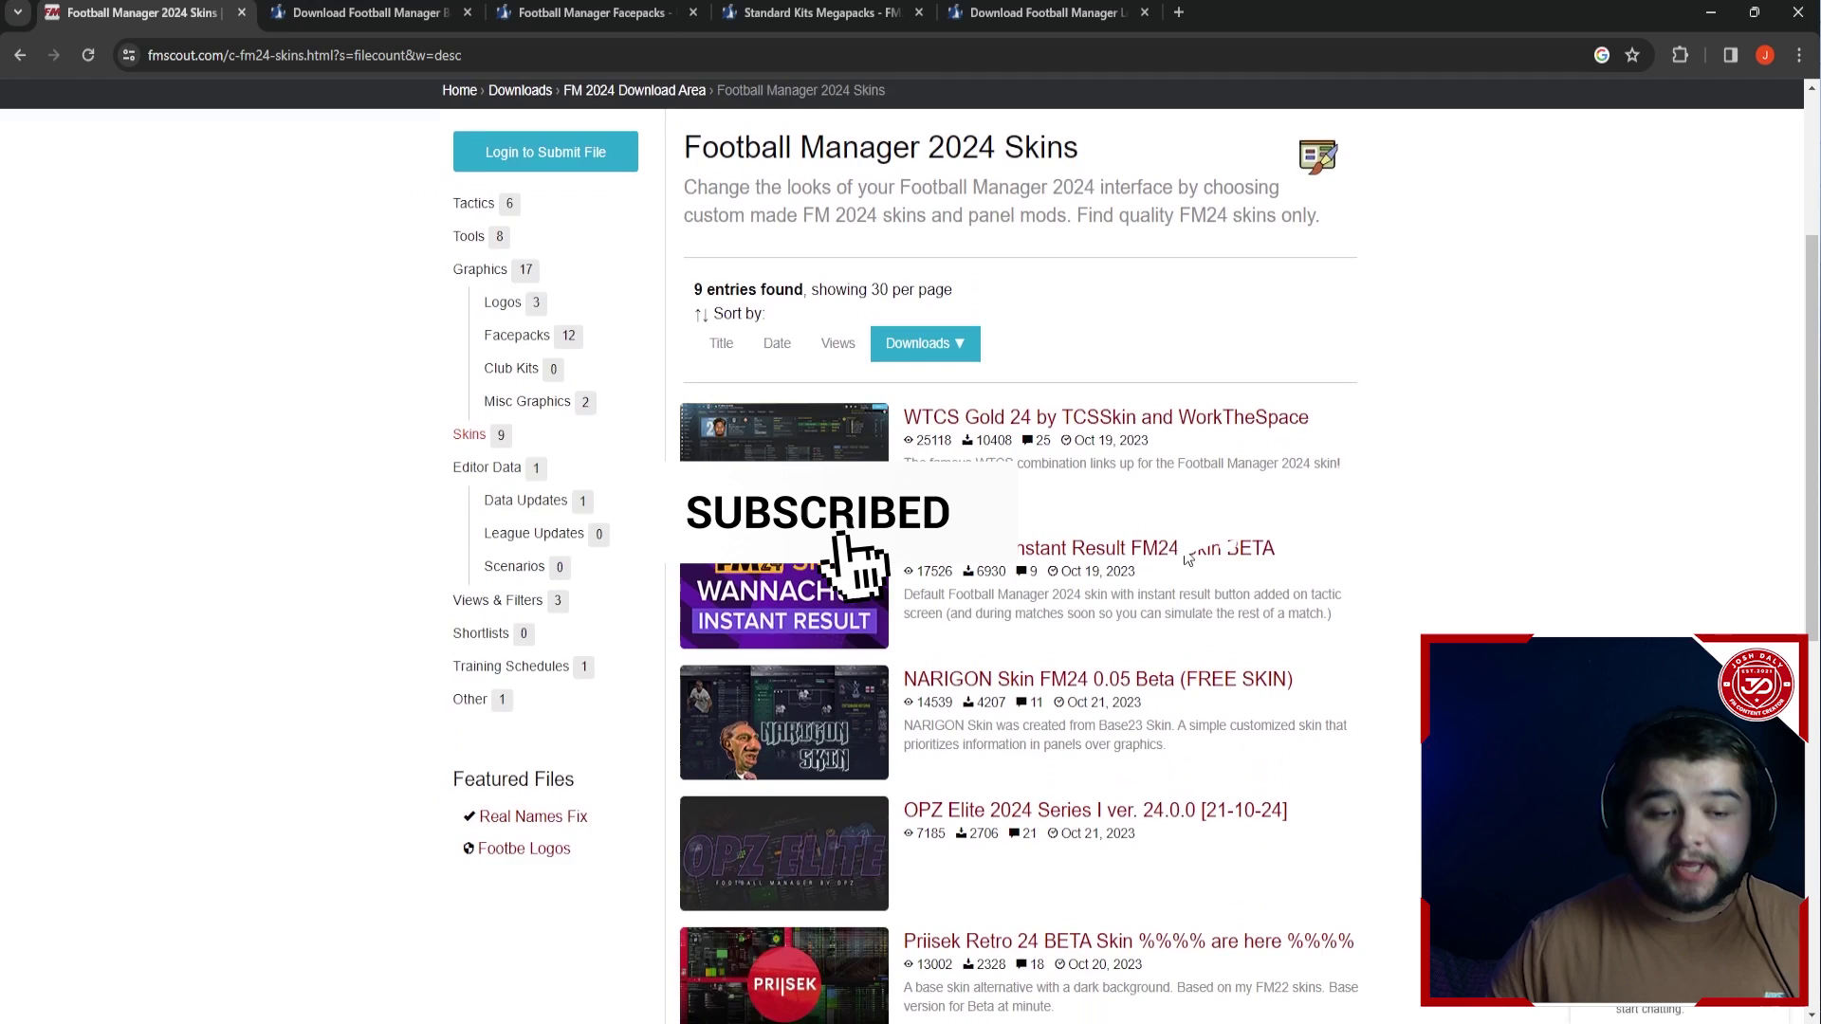
pyautogui.scroll(4, 1185, 588)
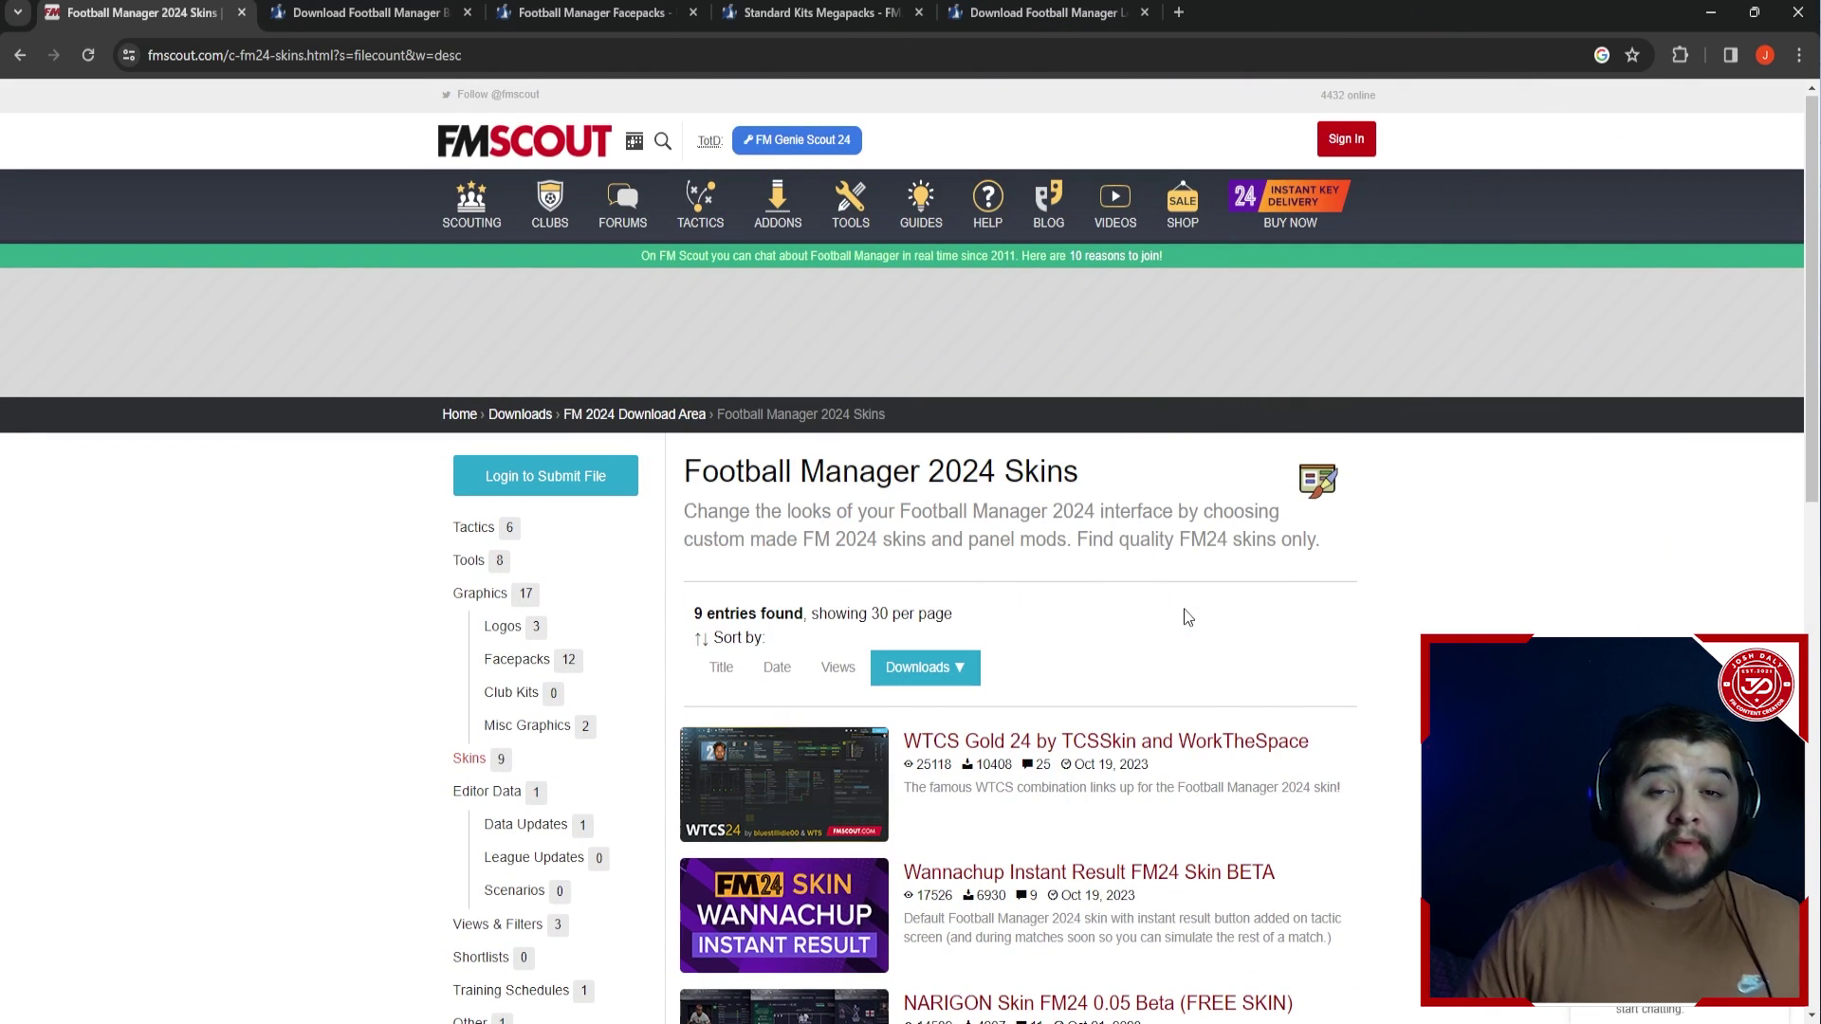
pyautogui.scroll(-2, 1335, 618)
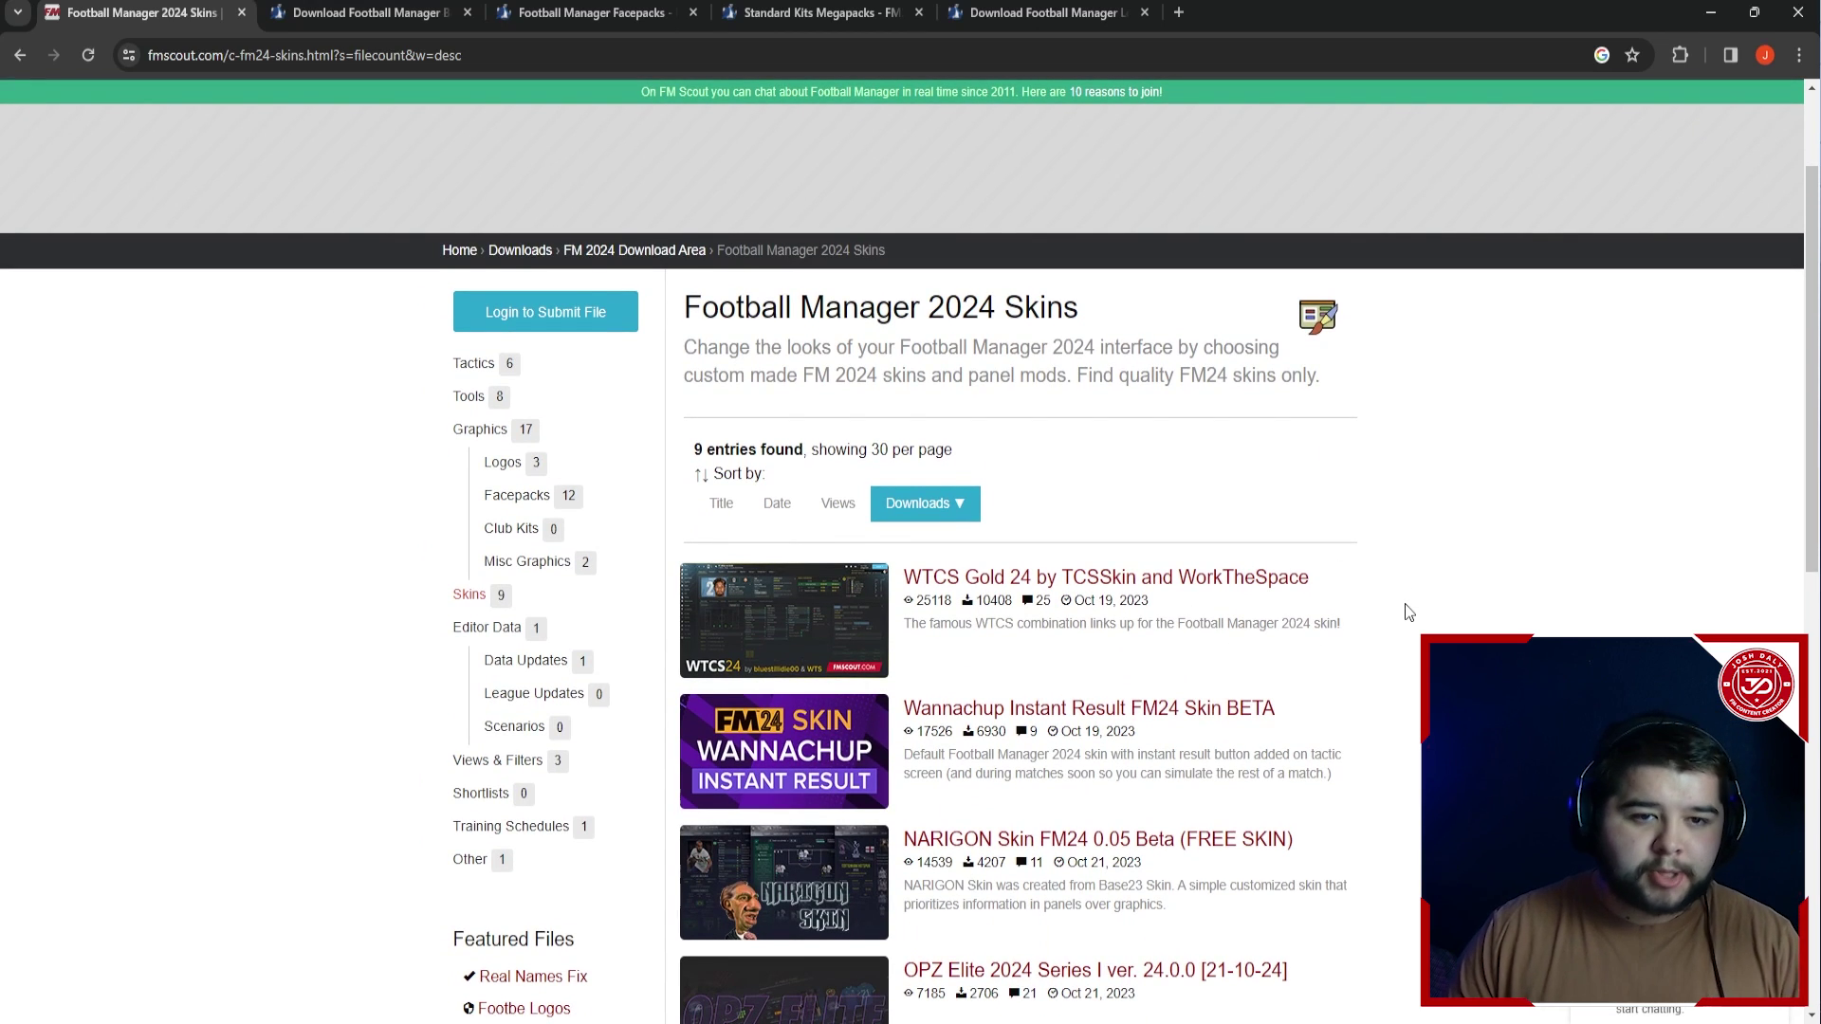
pyautogui.scroll(-2, 1404, 604)
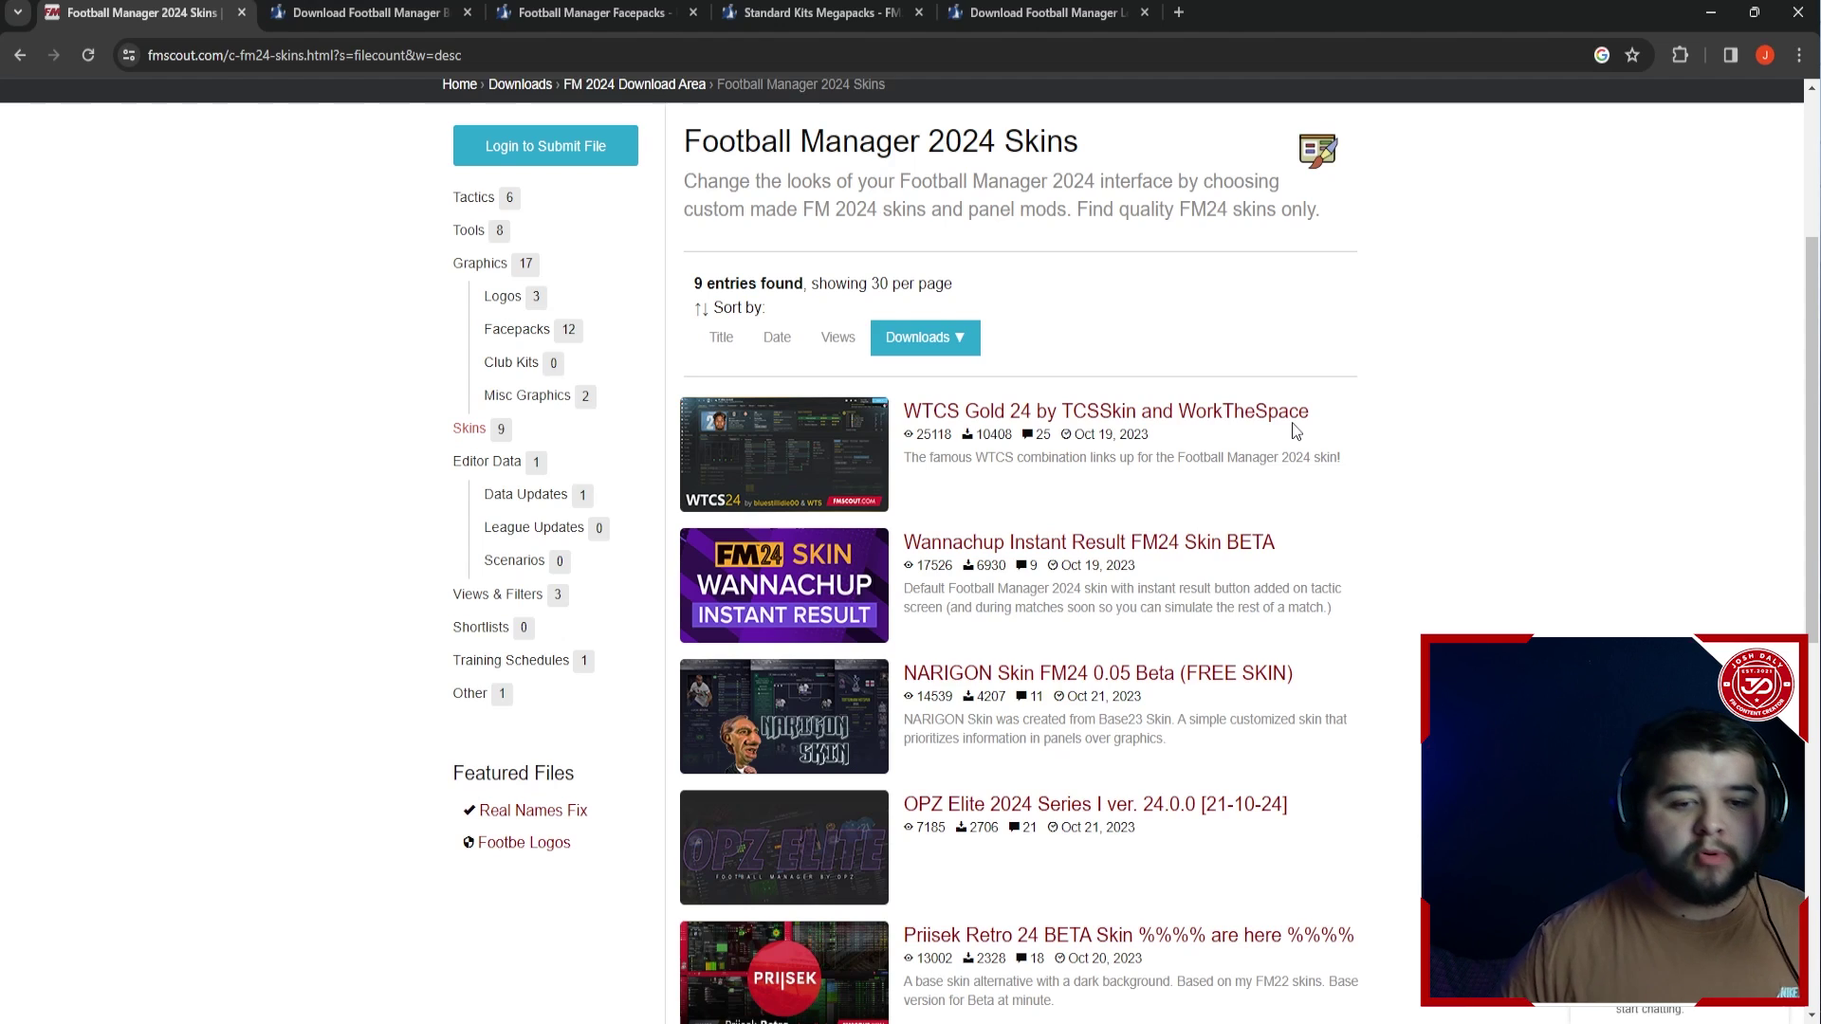
pyautogui.scroll(-2, 1324, 488)
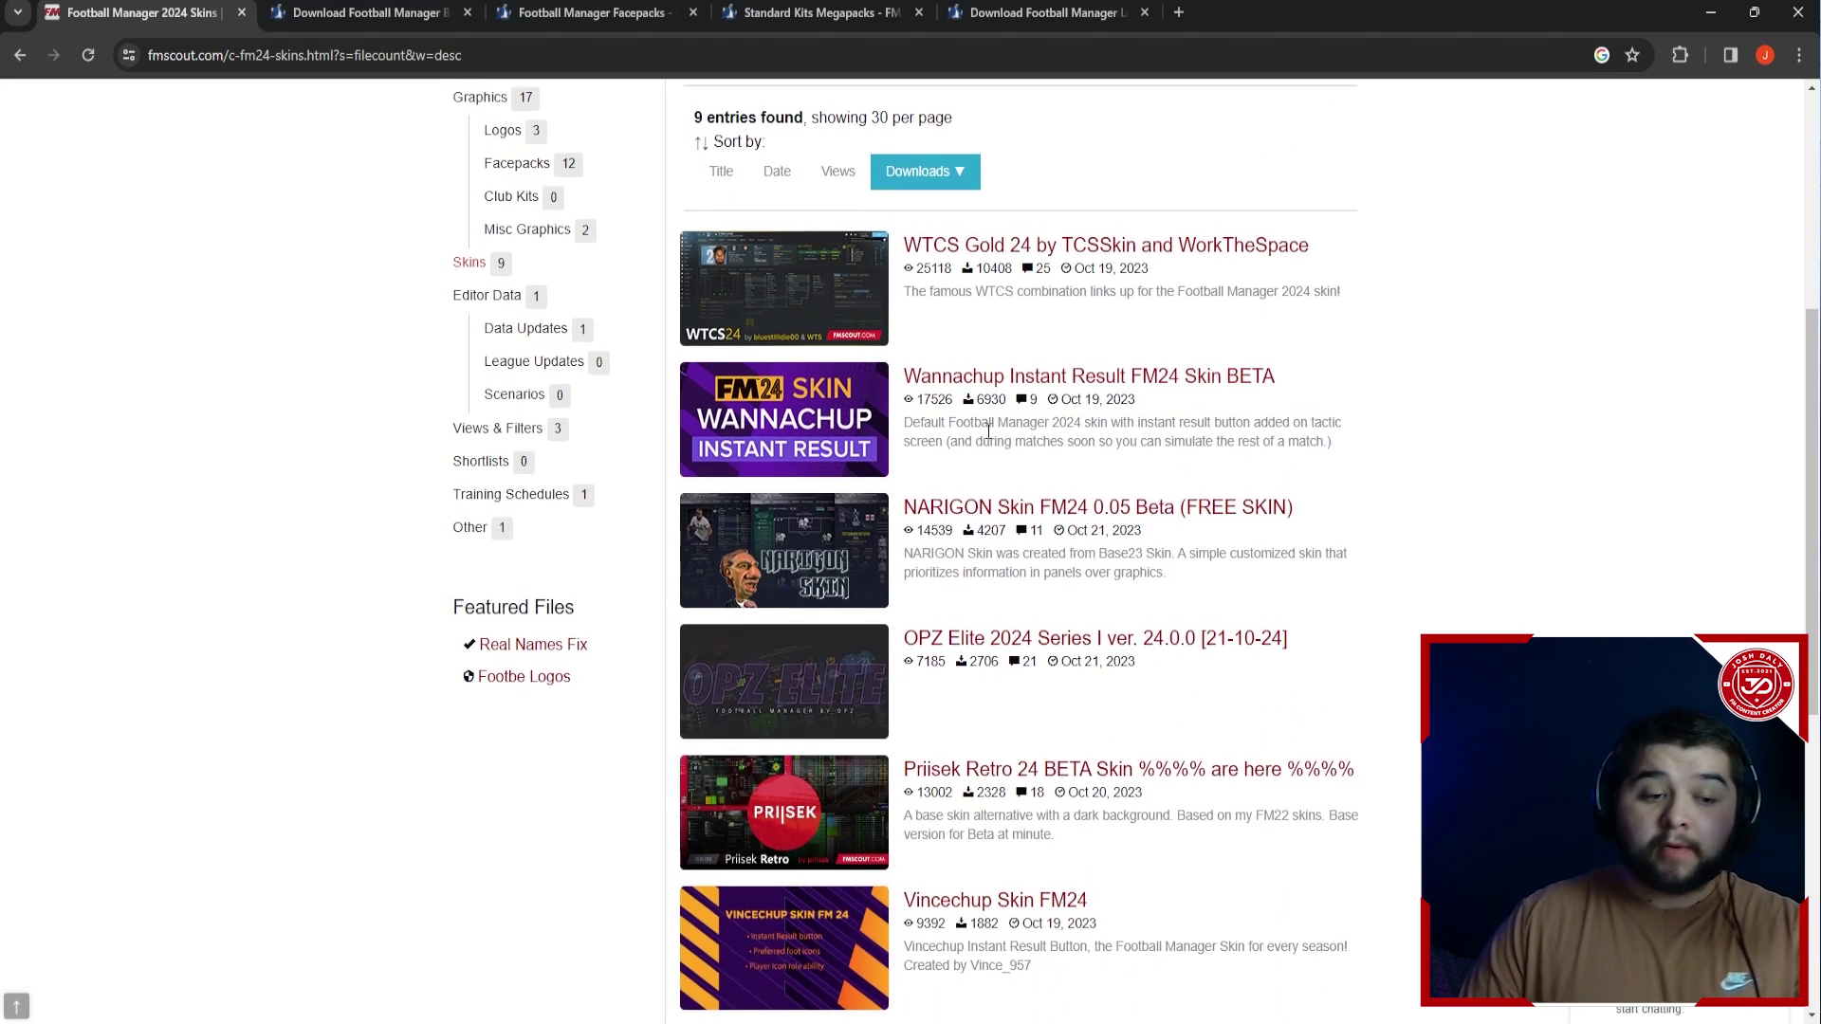
pyautogui.scroll(-6, 1255, 441)
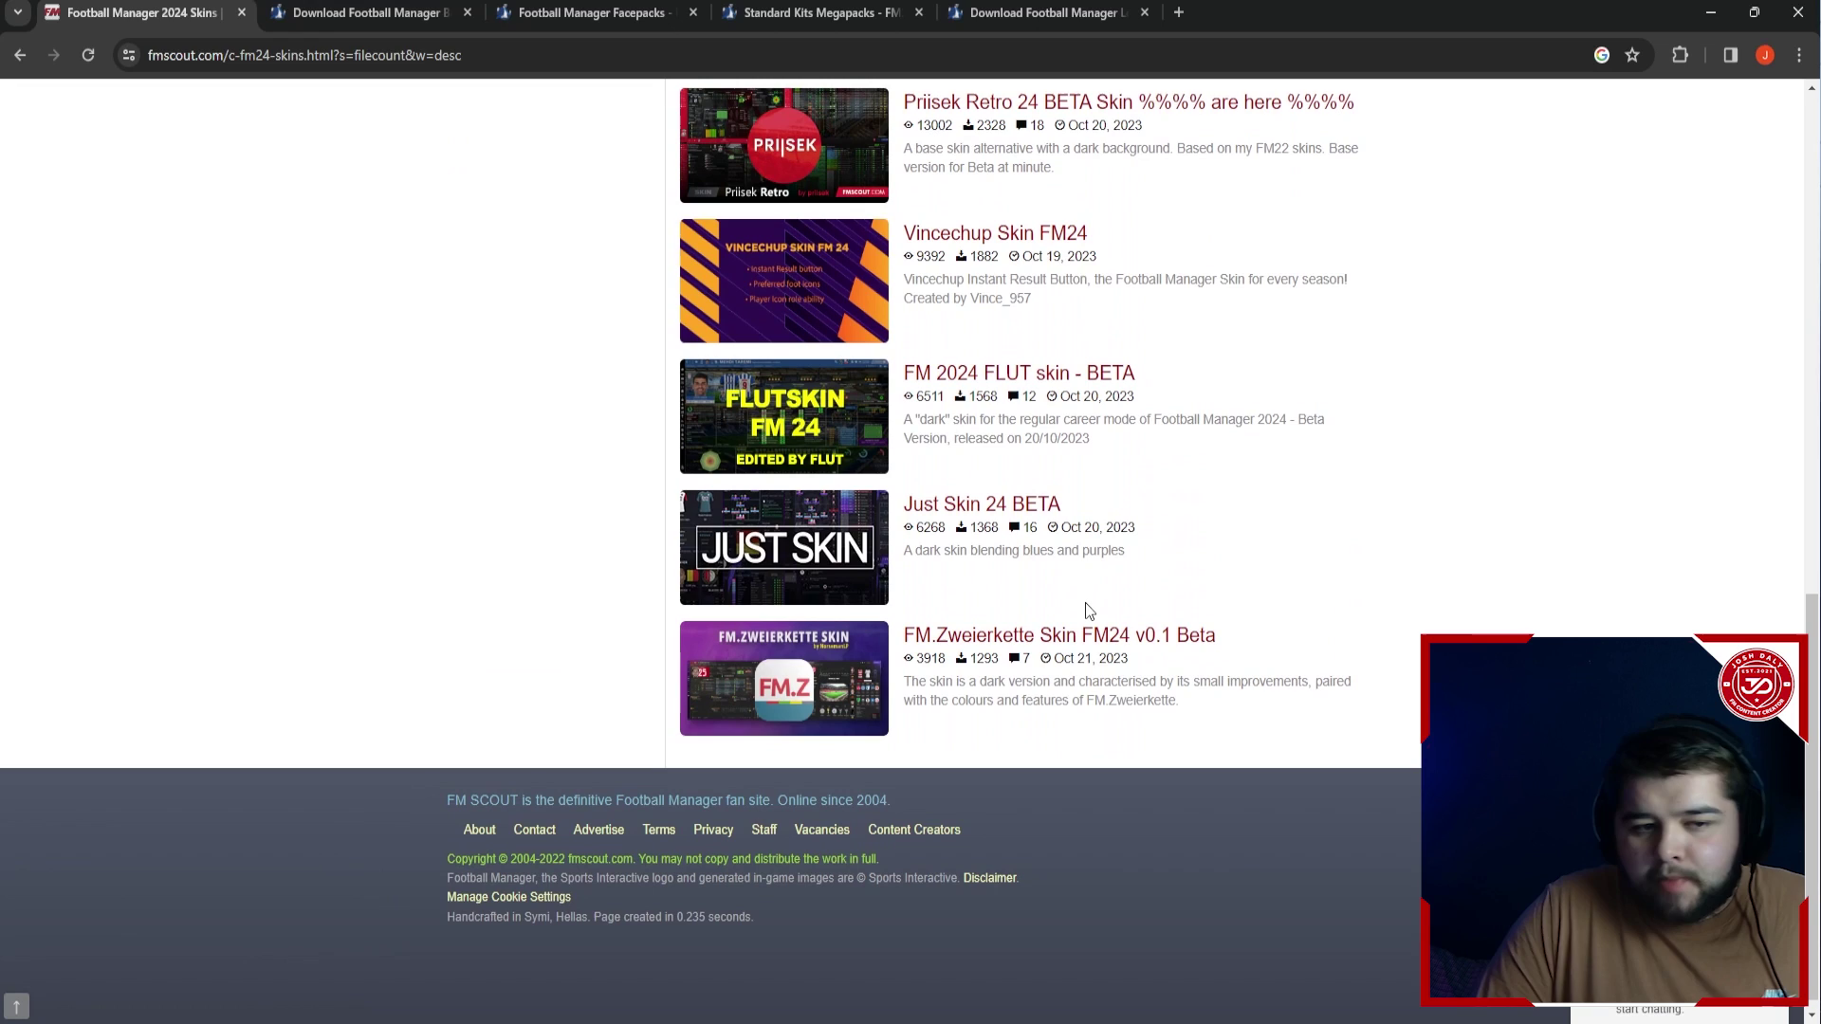
pyautogui.scroll(3, 1138, 626)
pyautogui.scroll(4, 1148, 632)
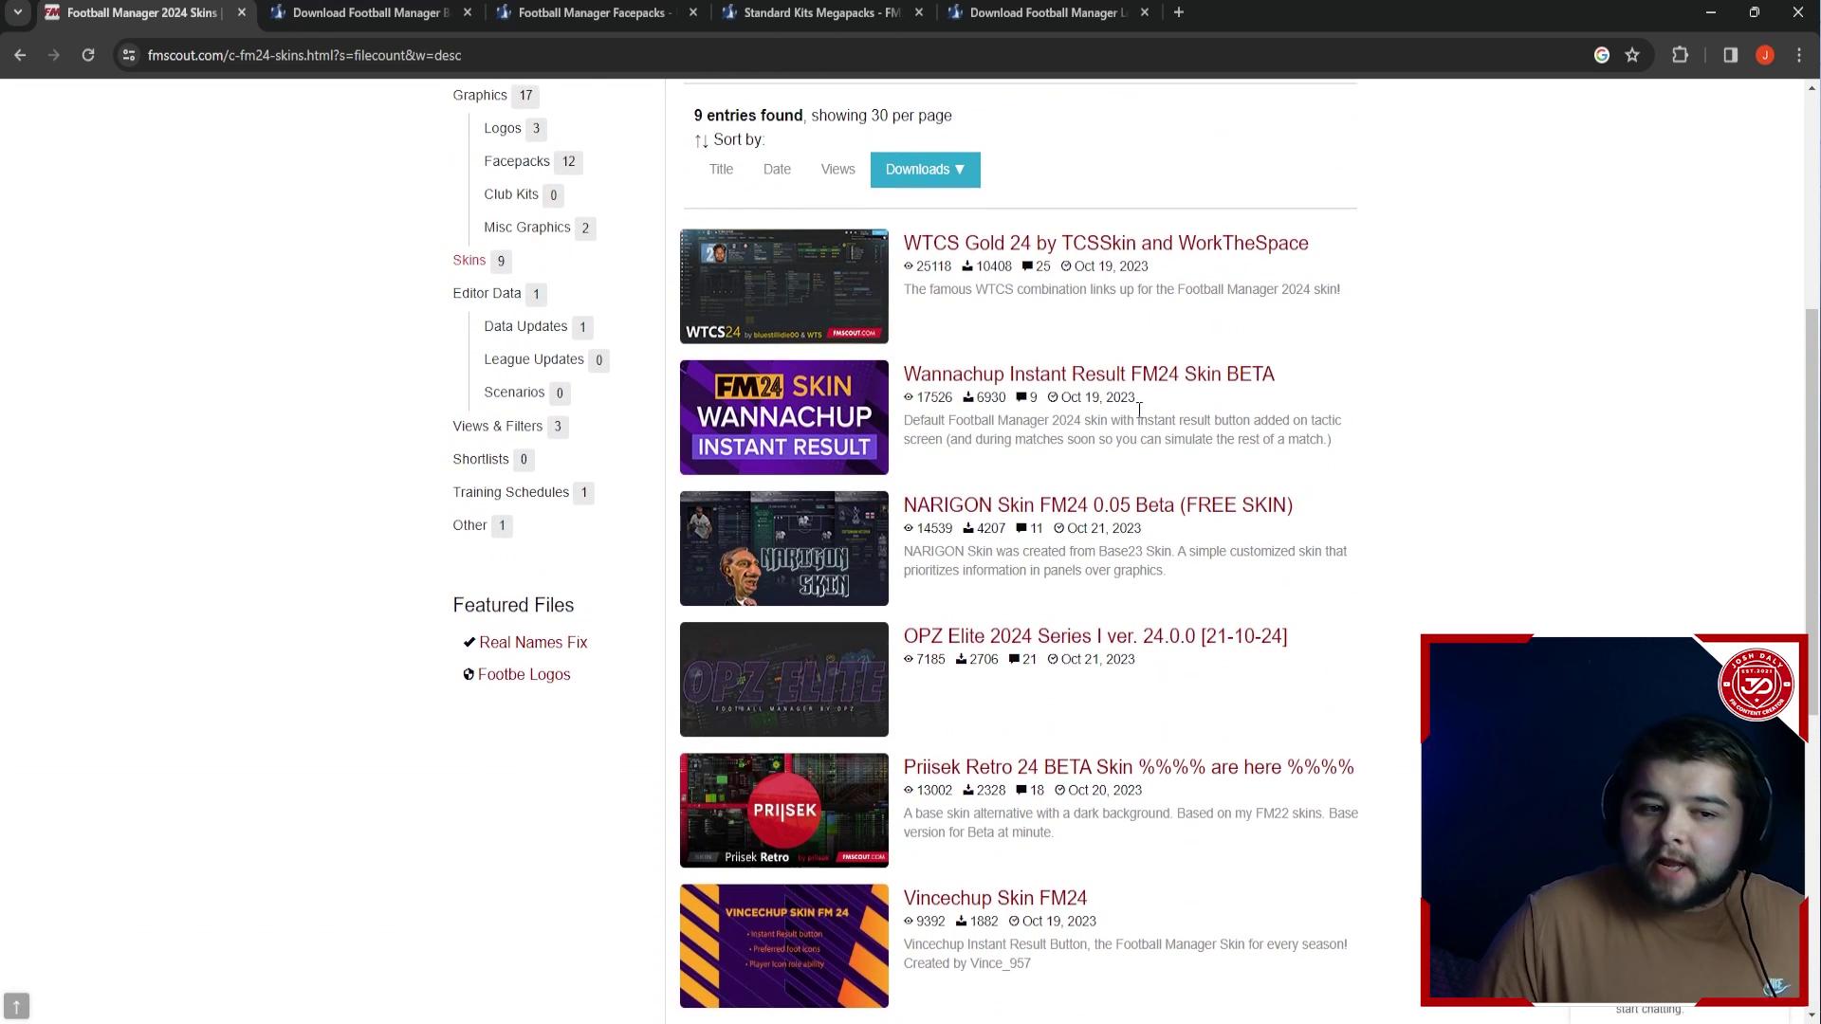
# Open the WTCS Gold 24 by TCSSkin and WorkTheSpace skin page and review its preview images
pyautogui.click(1048, 245)
pyautogui.scroll(-18, 862, 573)
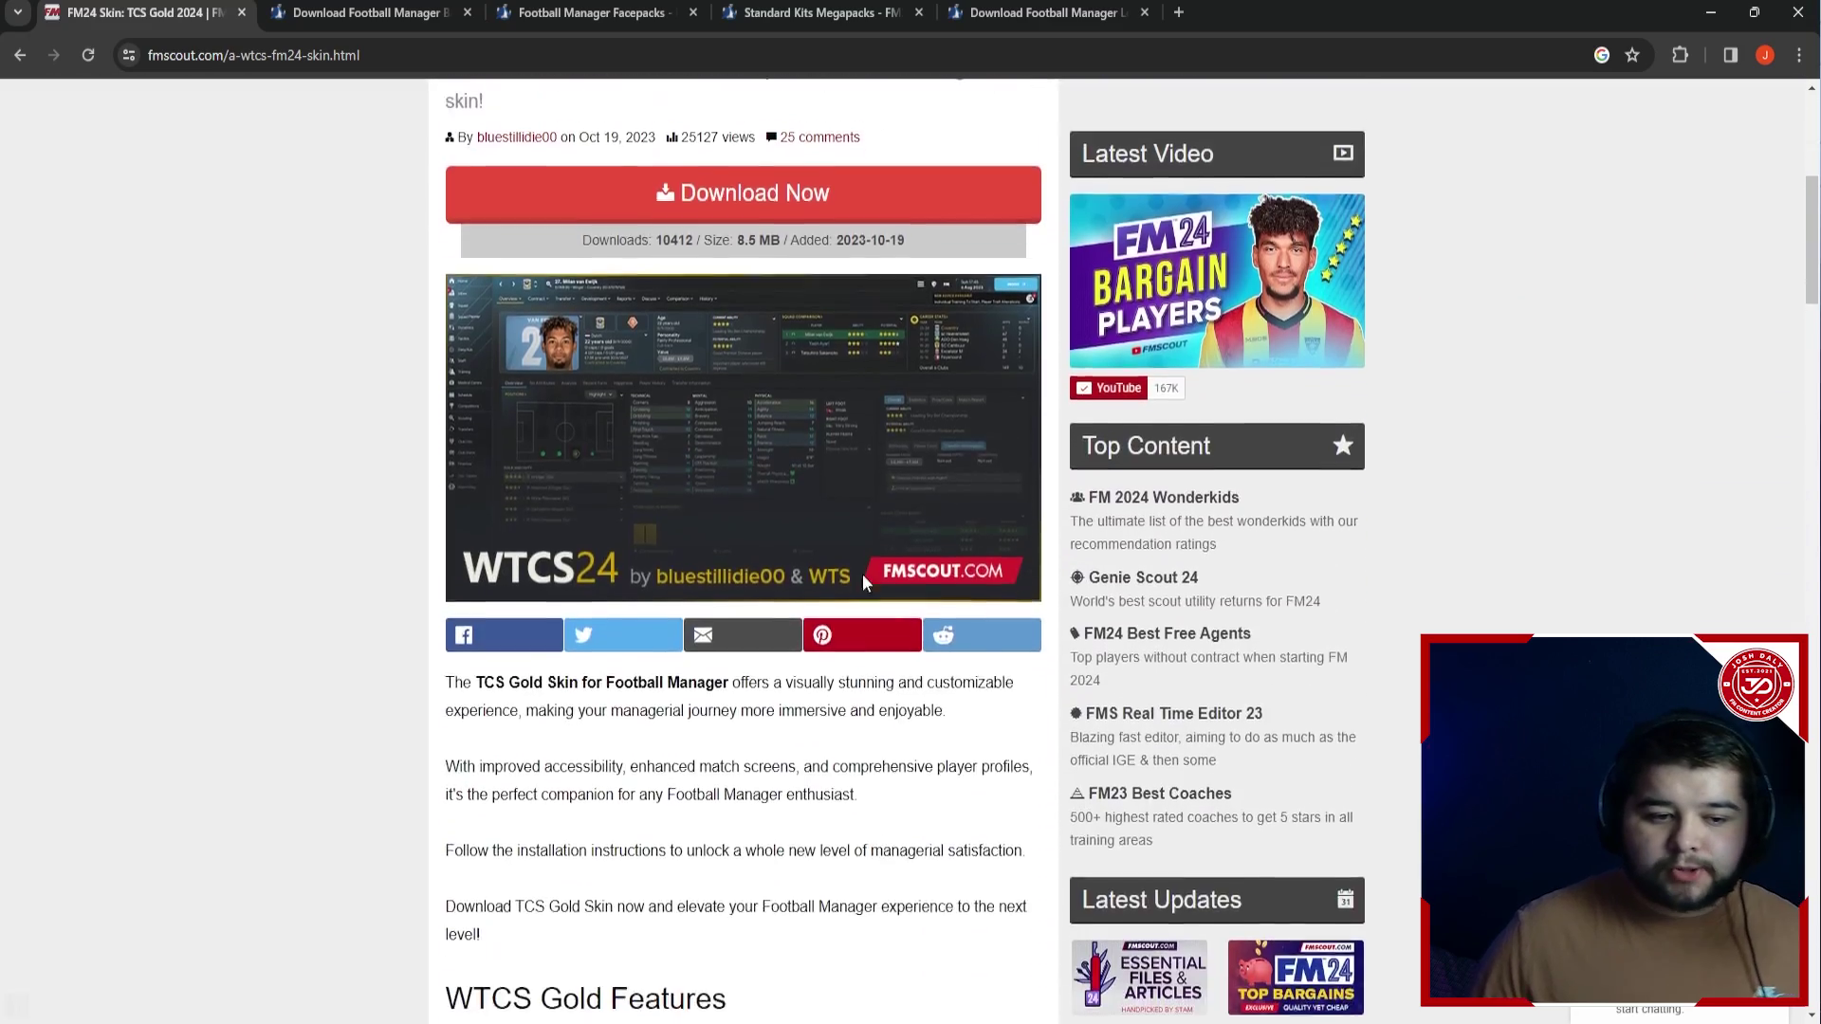
pyautogui.scroll(-7, 839, 579)
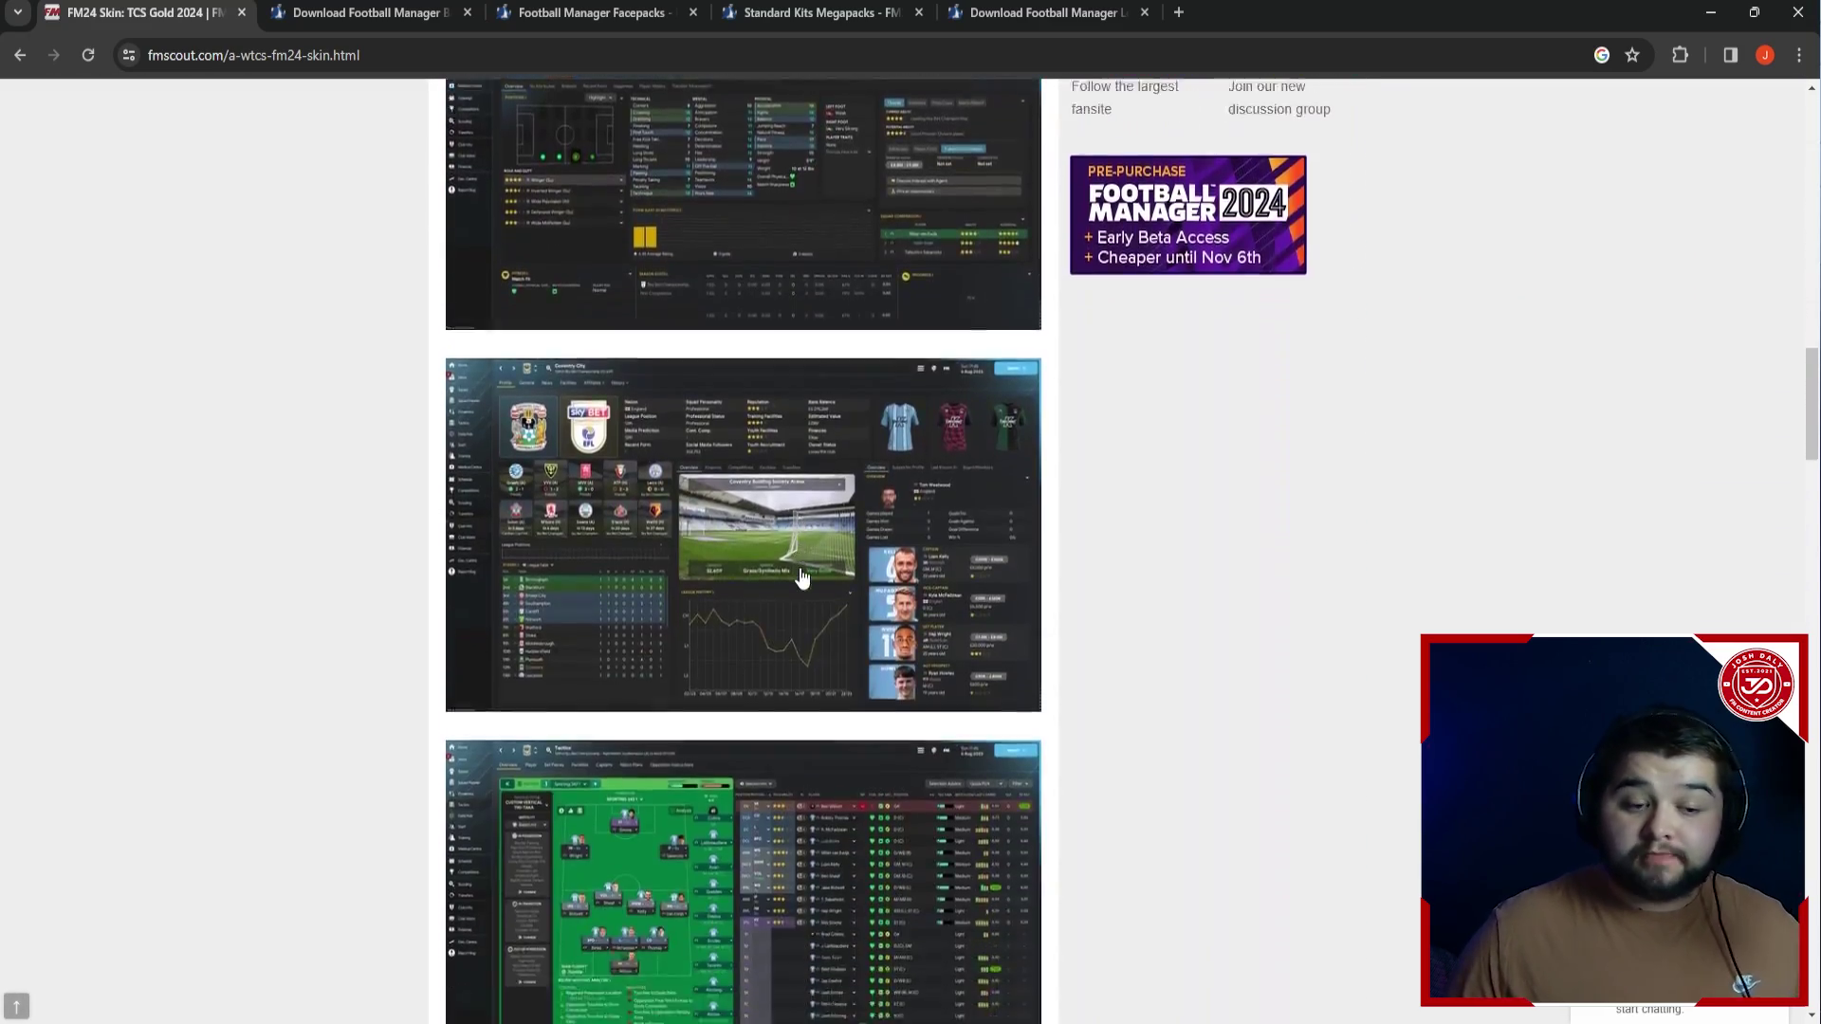
pyautogui.scroll(-3, 859, 527)
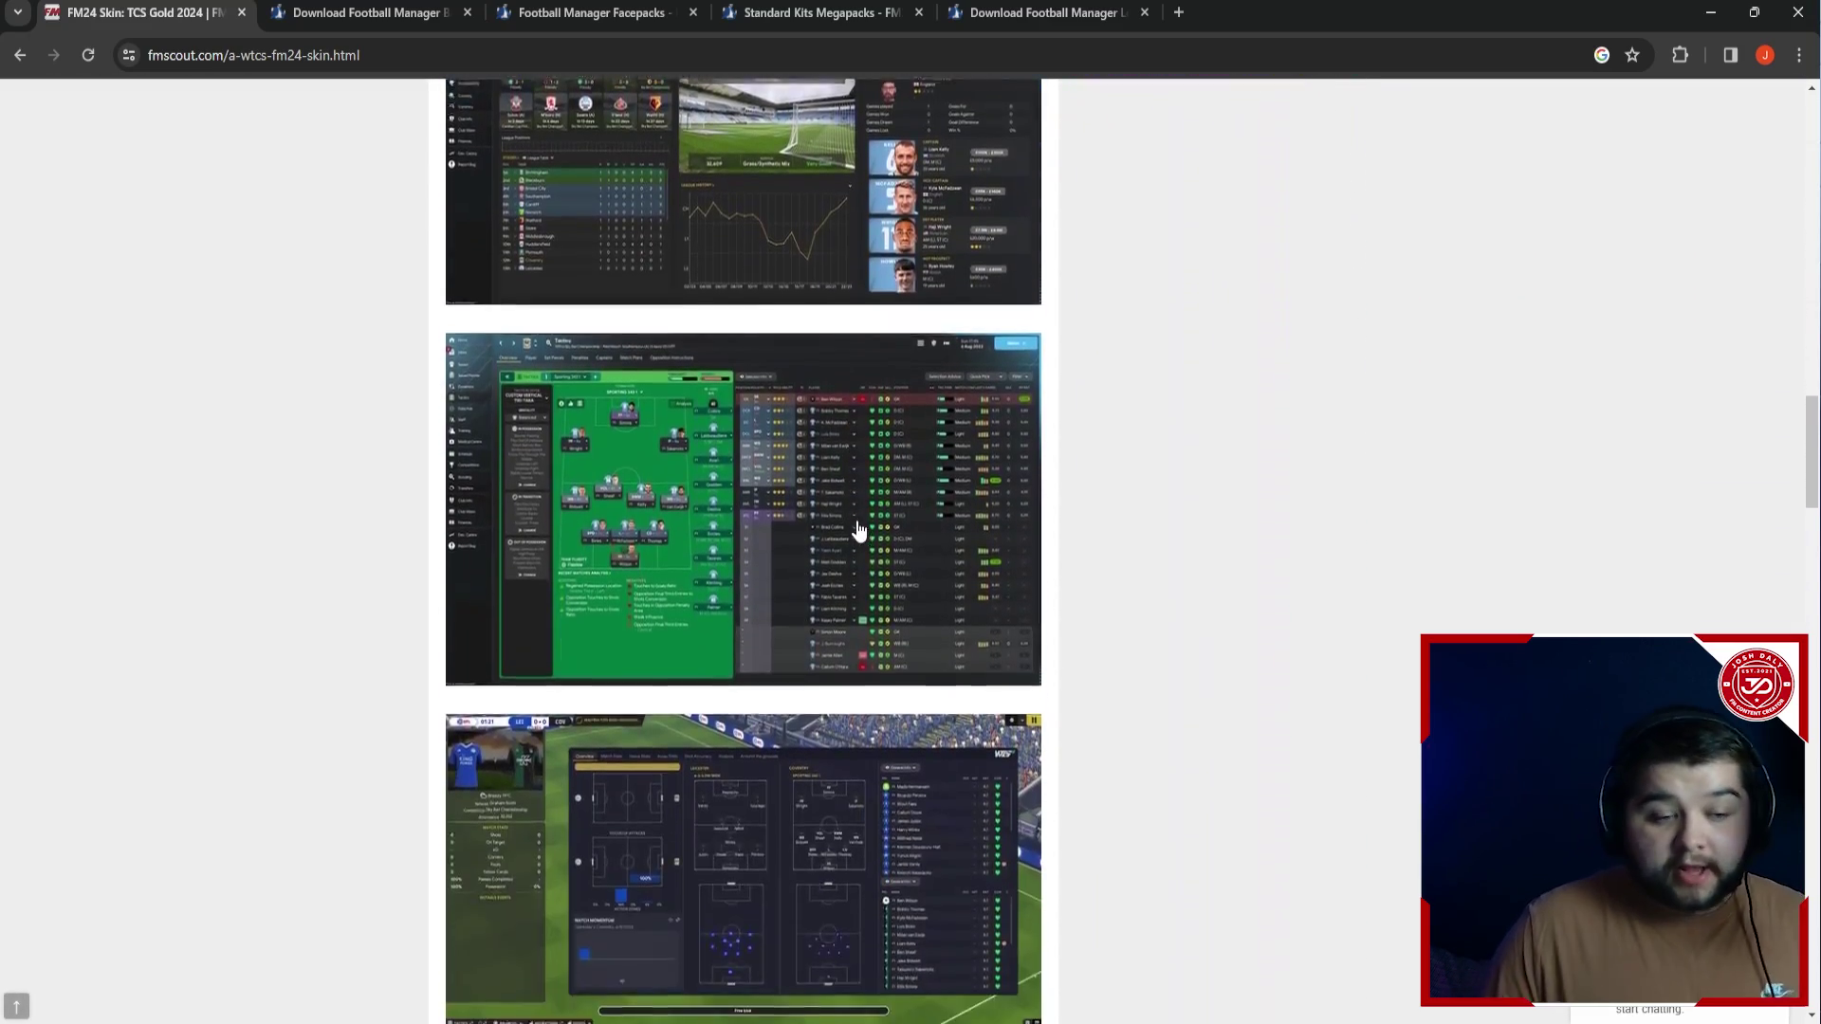
pyautogui.scroll(1, 866, 541)
pyautogui.scroll(20, 869, 533)
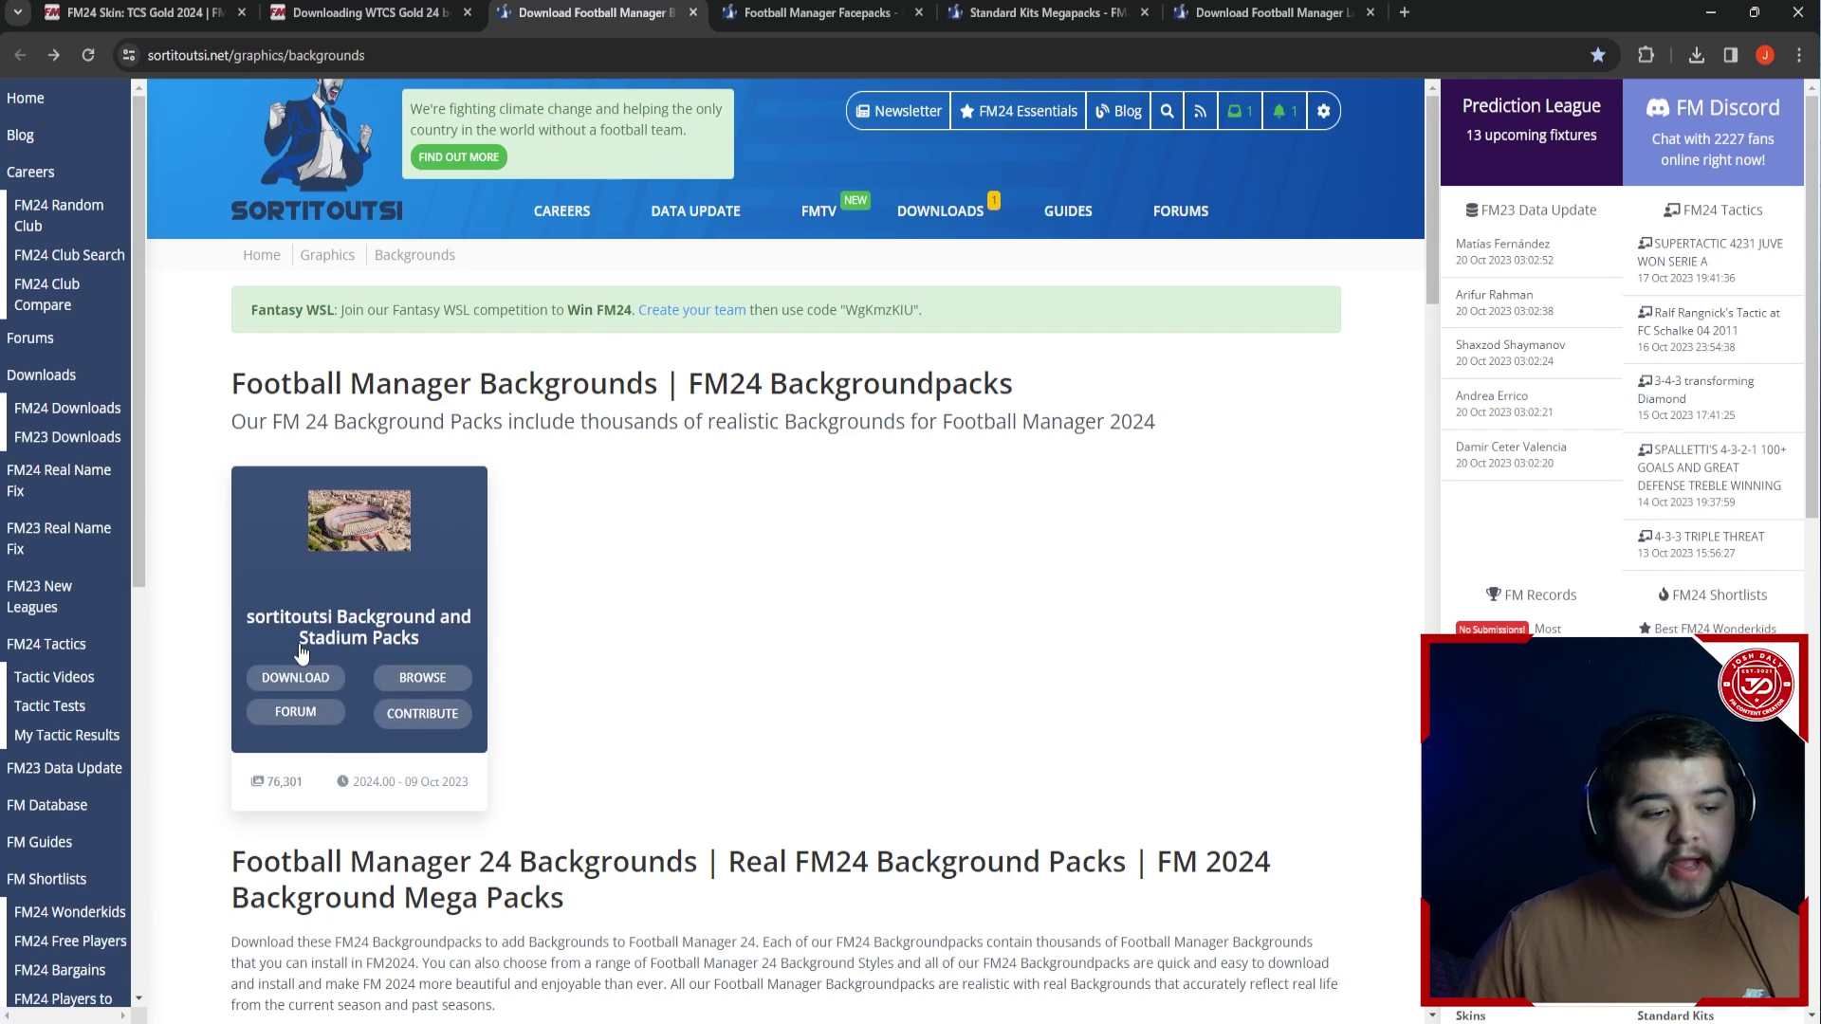
# Open the sortitoutsi Background and Stadium Packs and go to the download page of the Stadiums - Complete Background Pack
pyautogui.click(309, 673)
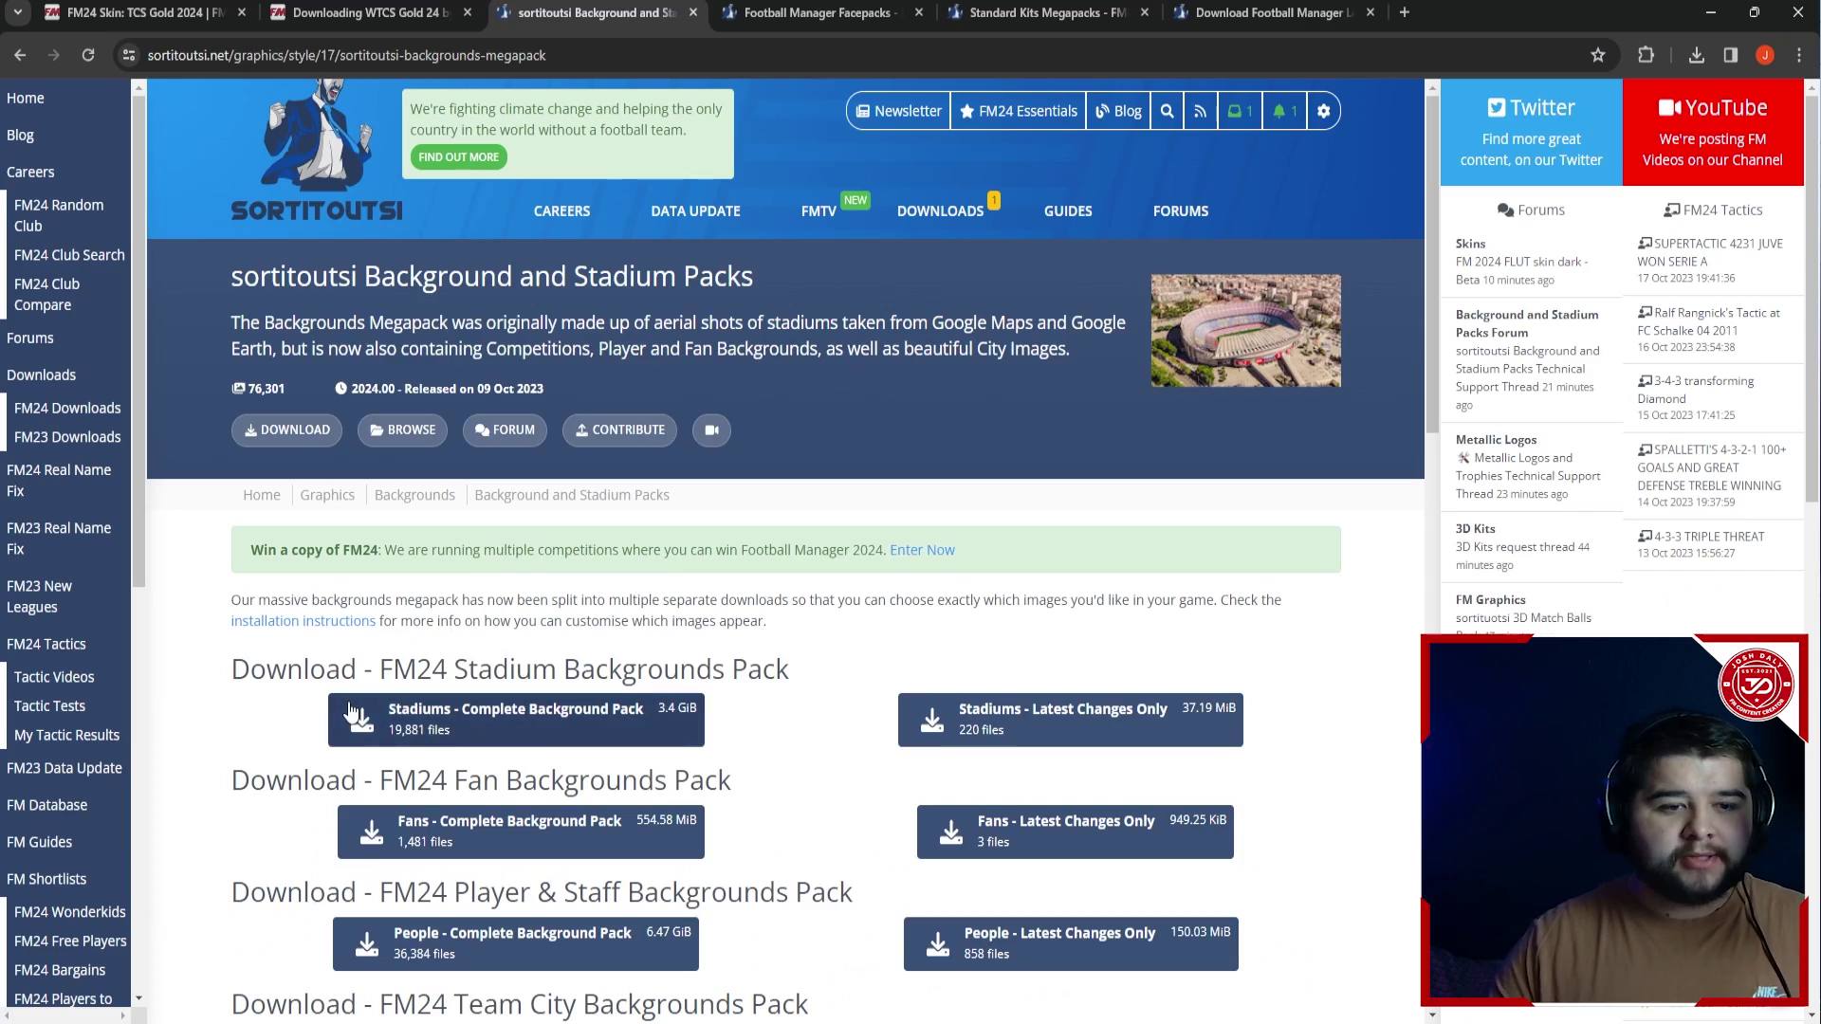
pyautogui.scroll(-2, 808, 746)
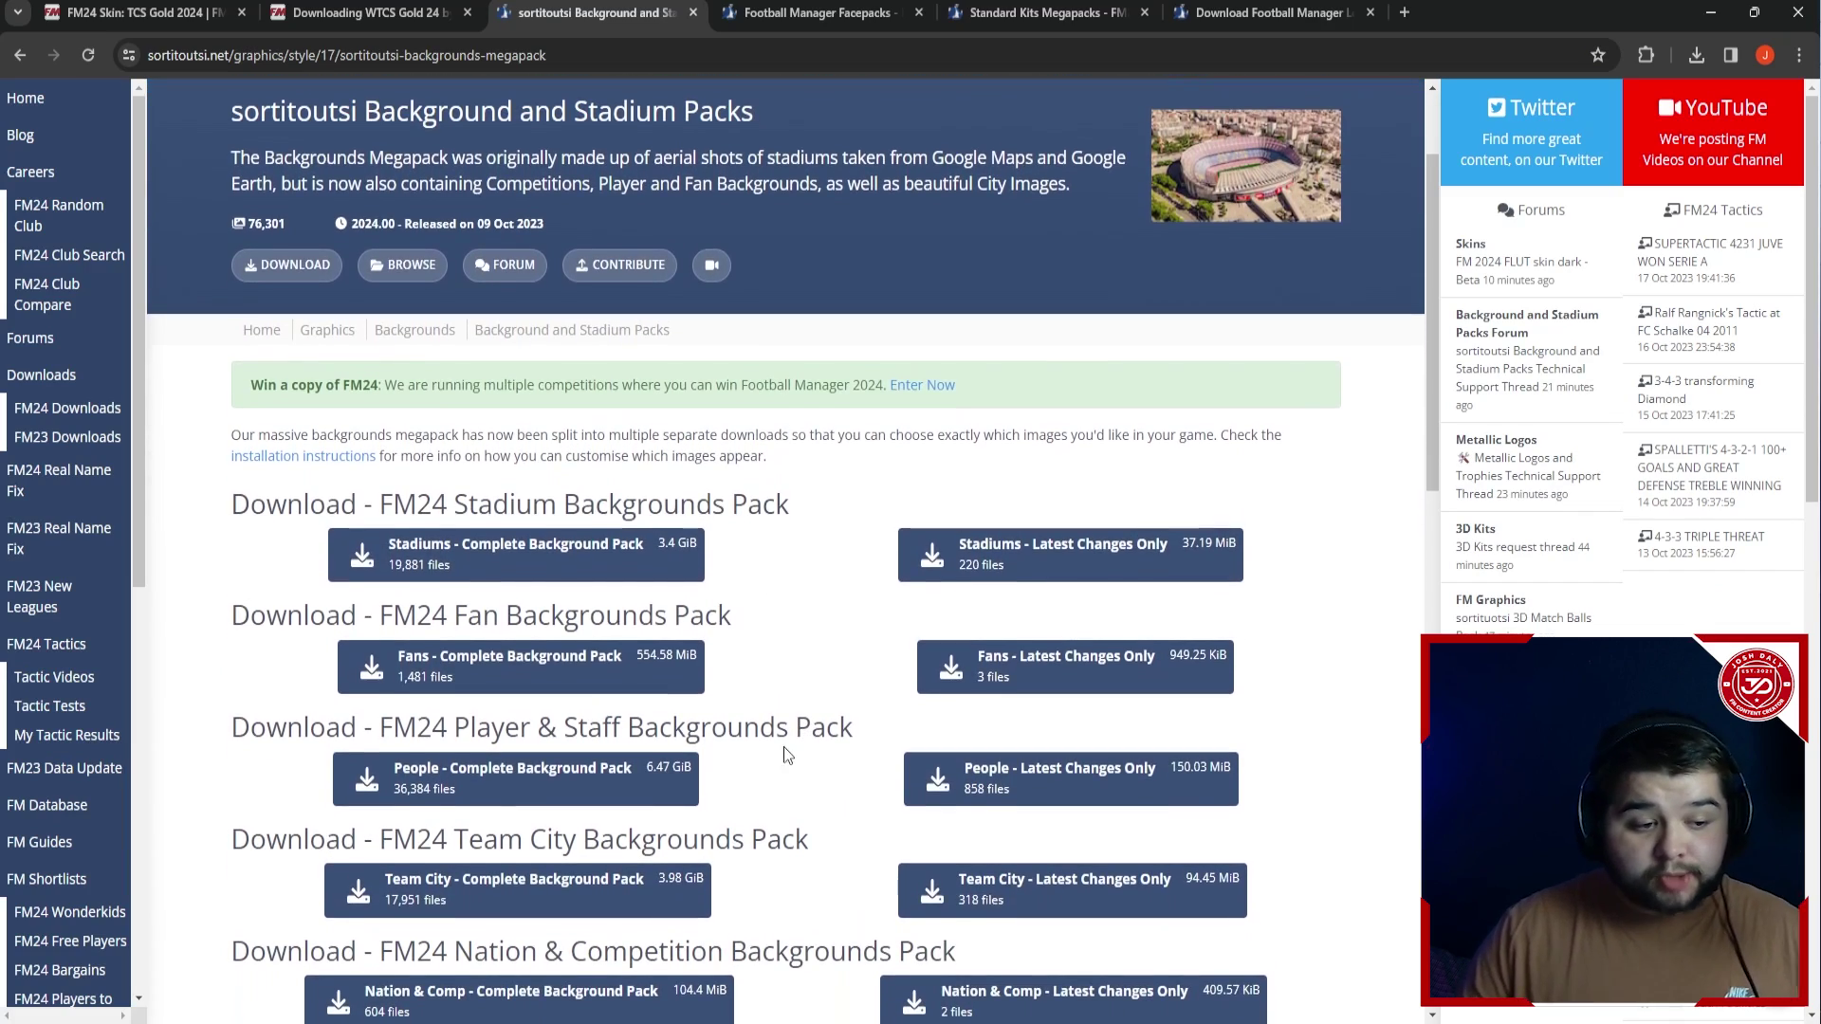
pyautogui.scroll(-2, 515, 598)
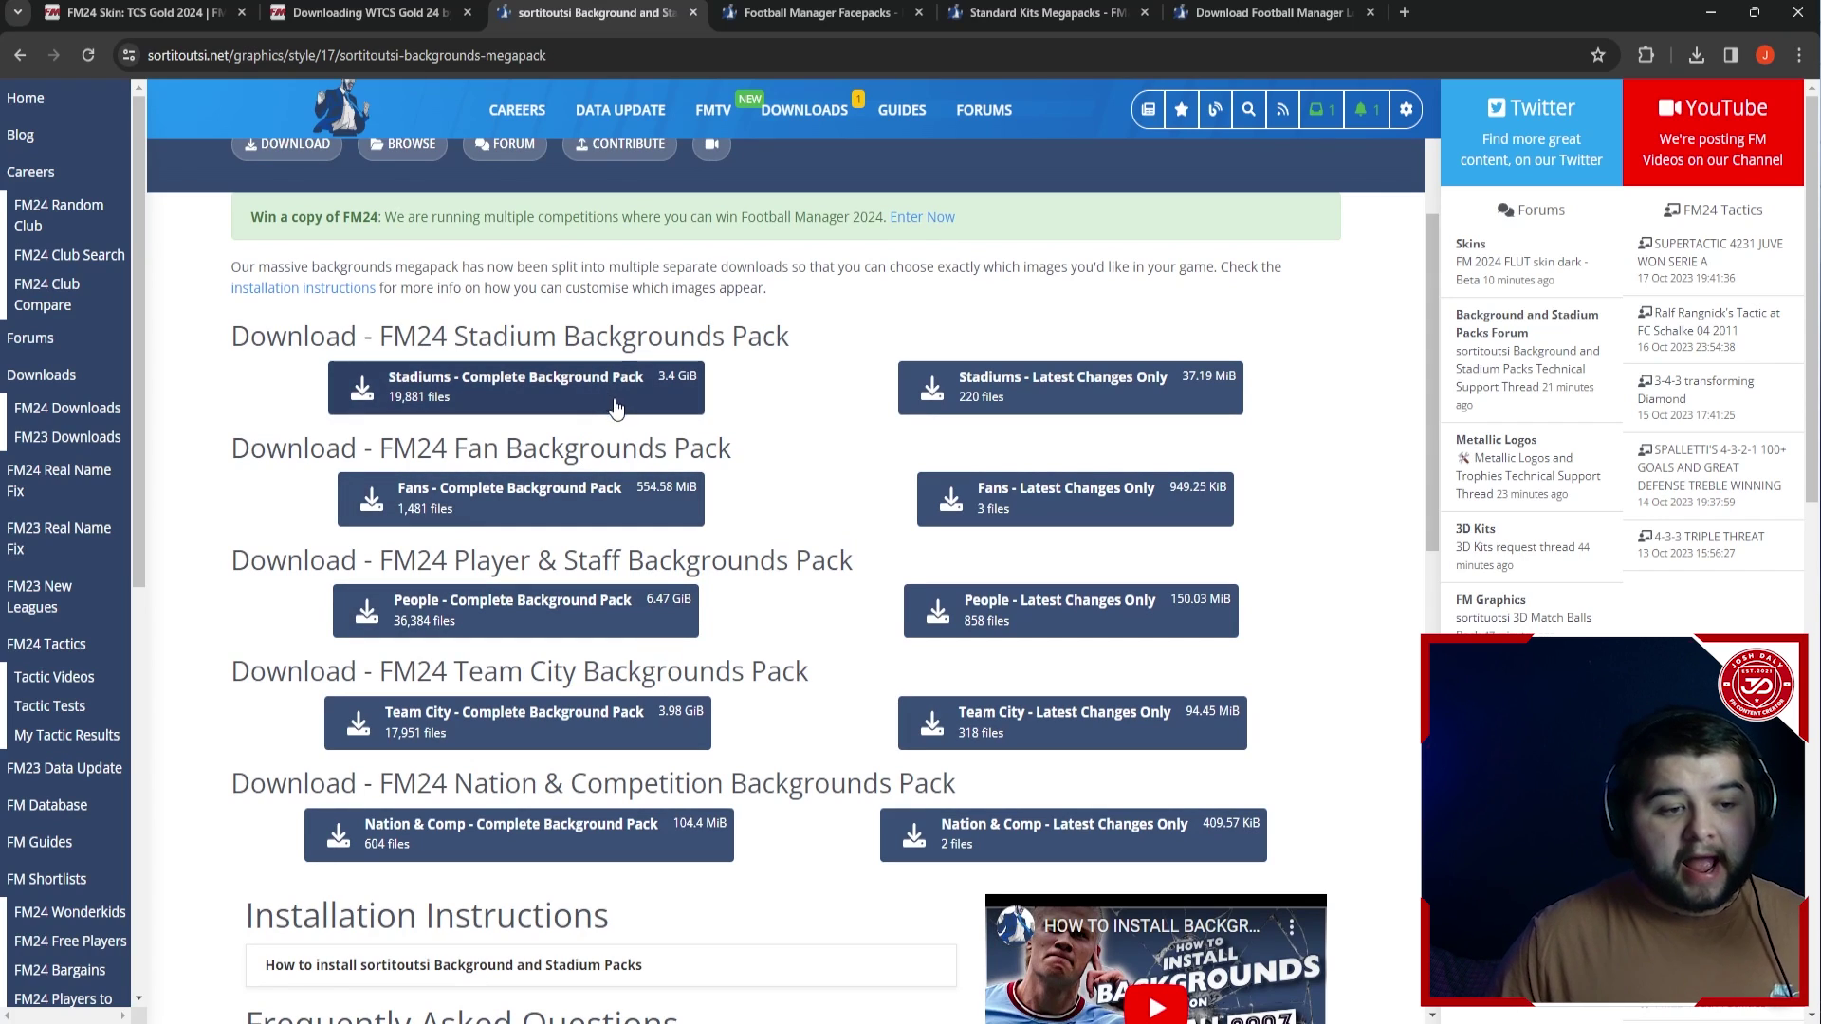
pyautogui.click(644, 404)
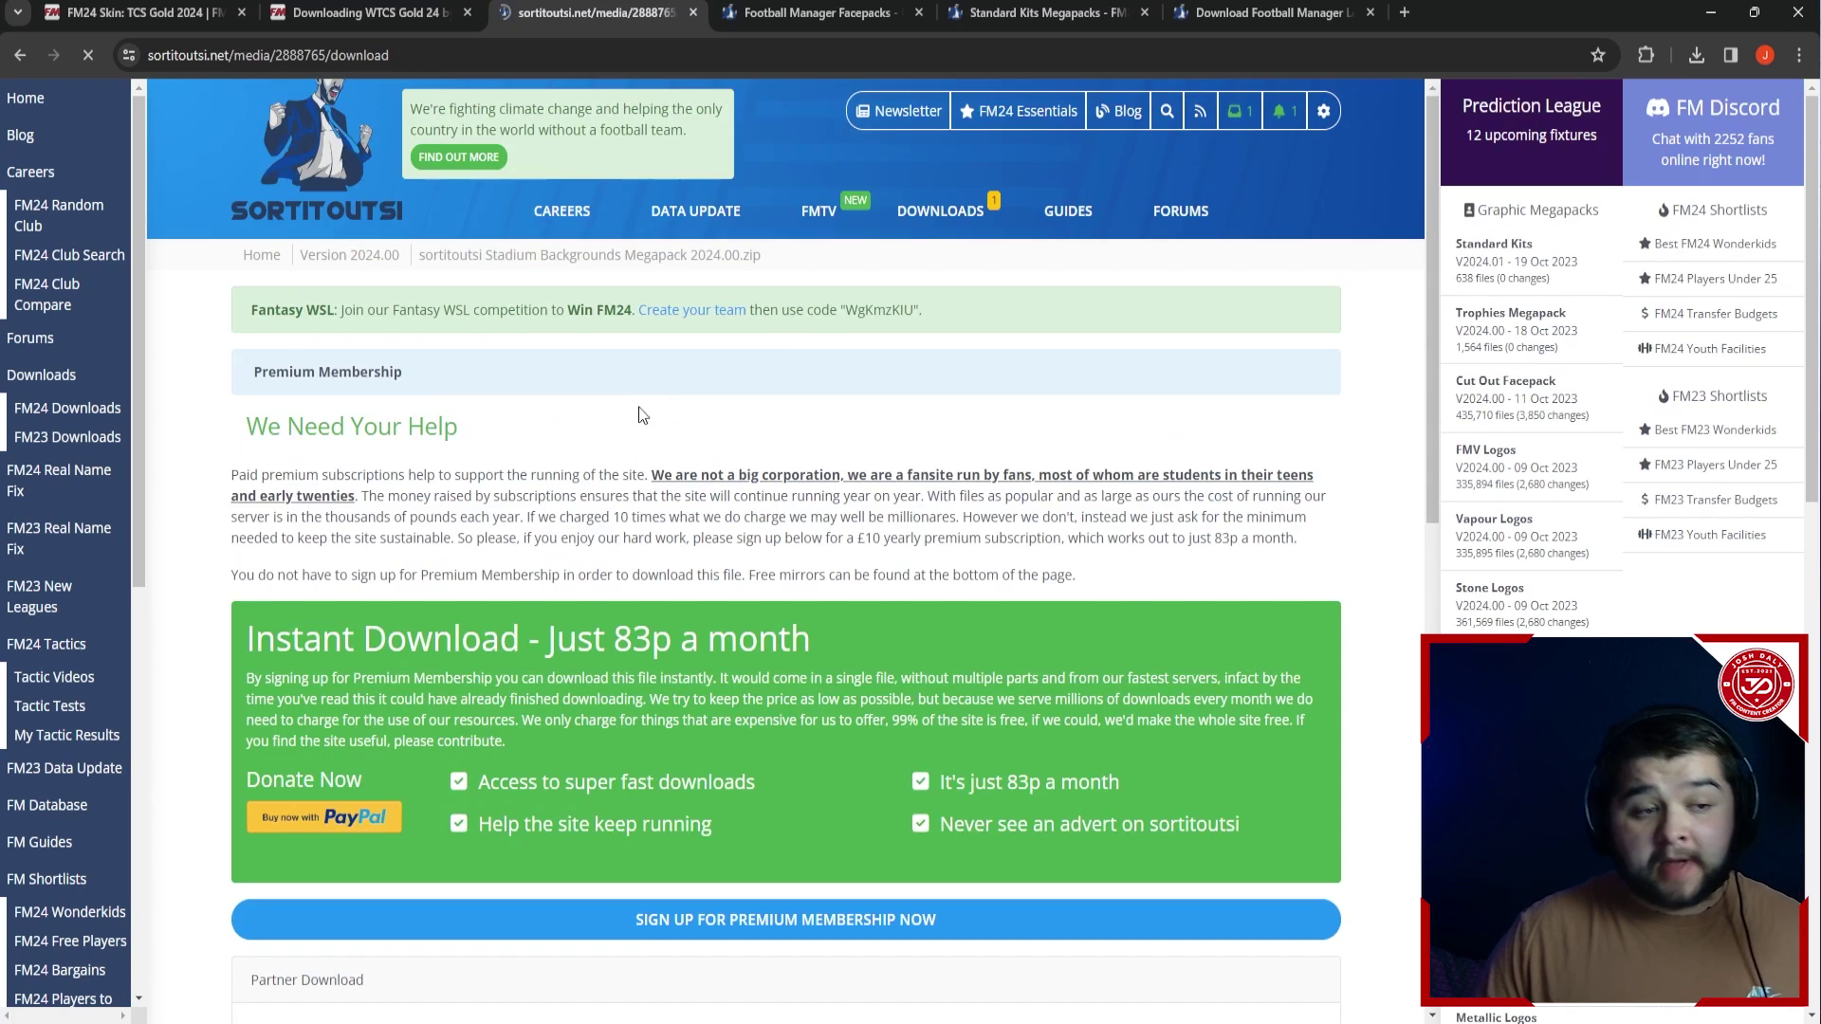
pyautogui.scroll(-2, 728, 553)
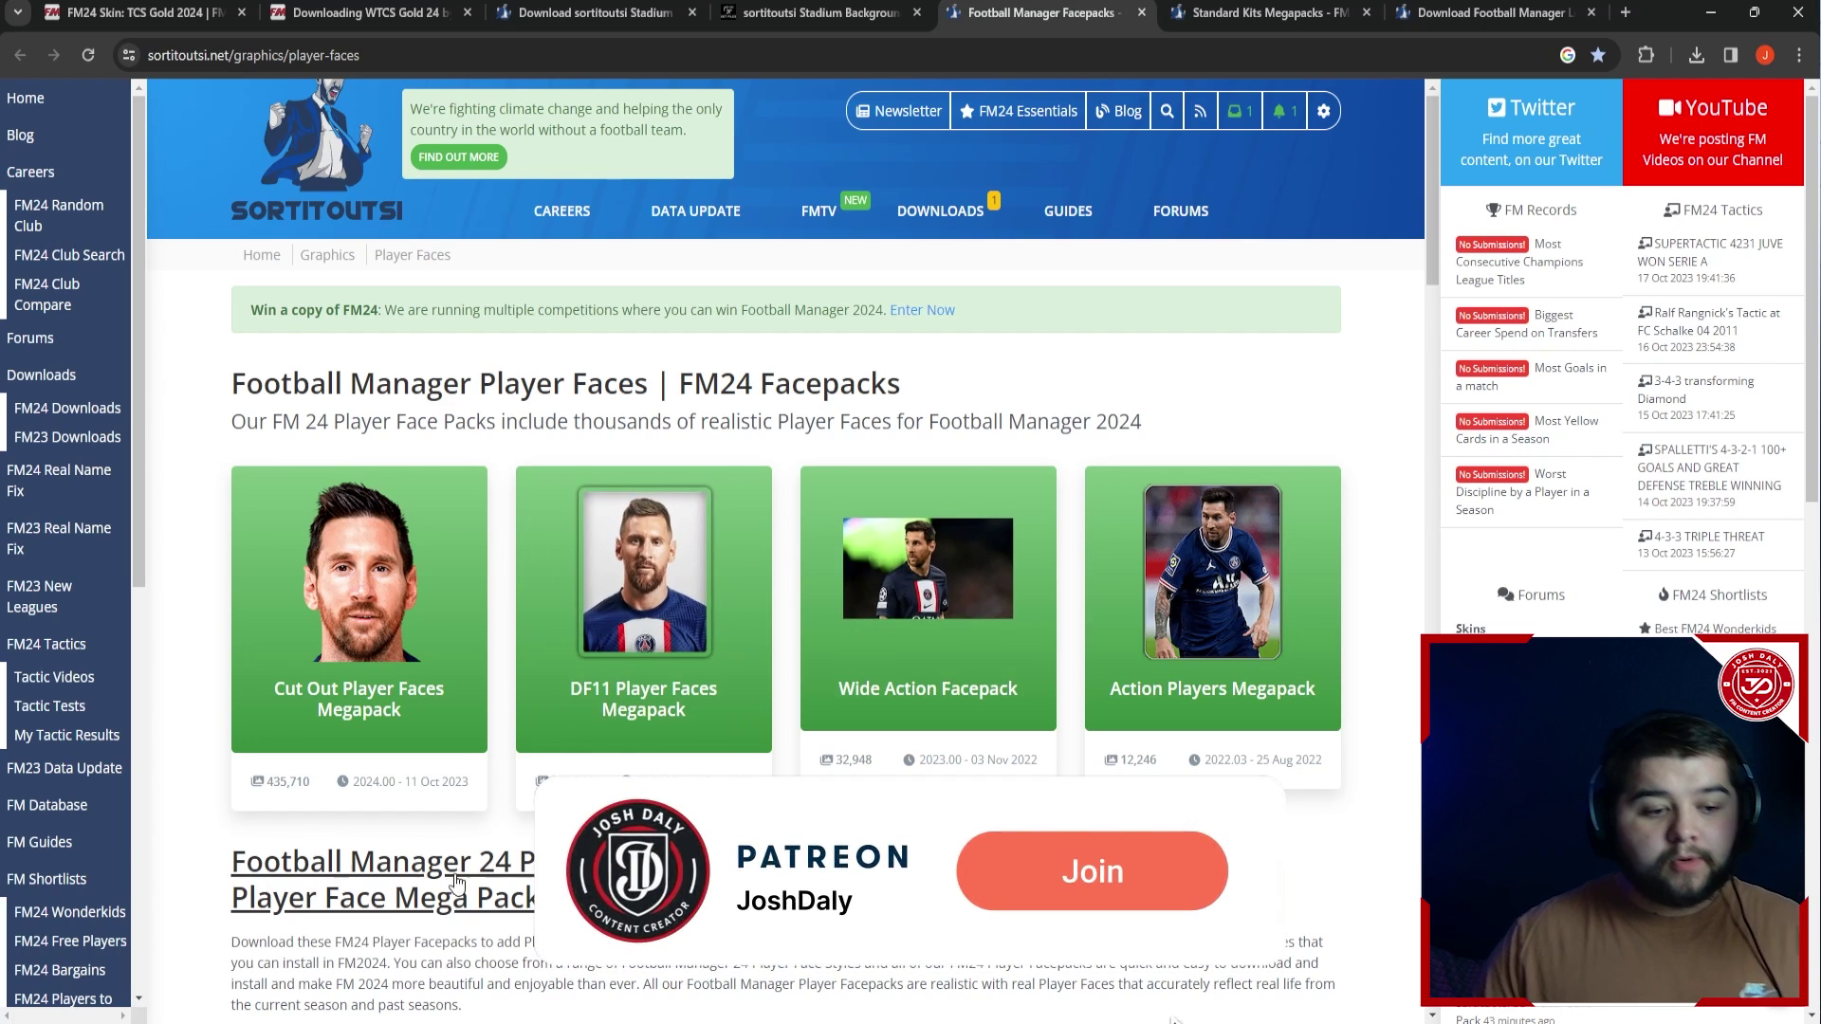
# Compare the FM24 facepack styles and open the download options for the Cut Out Player Faces Megapack
pyautogui.moveTo(415, 677)
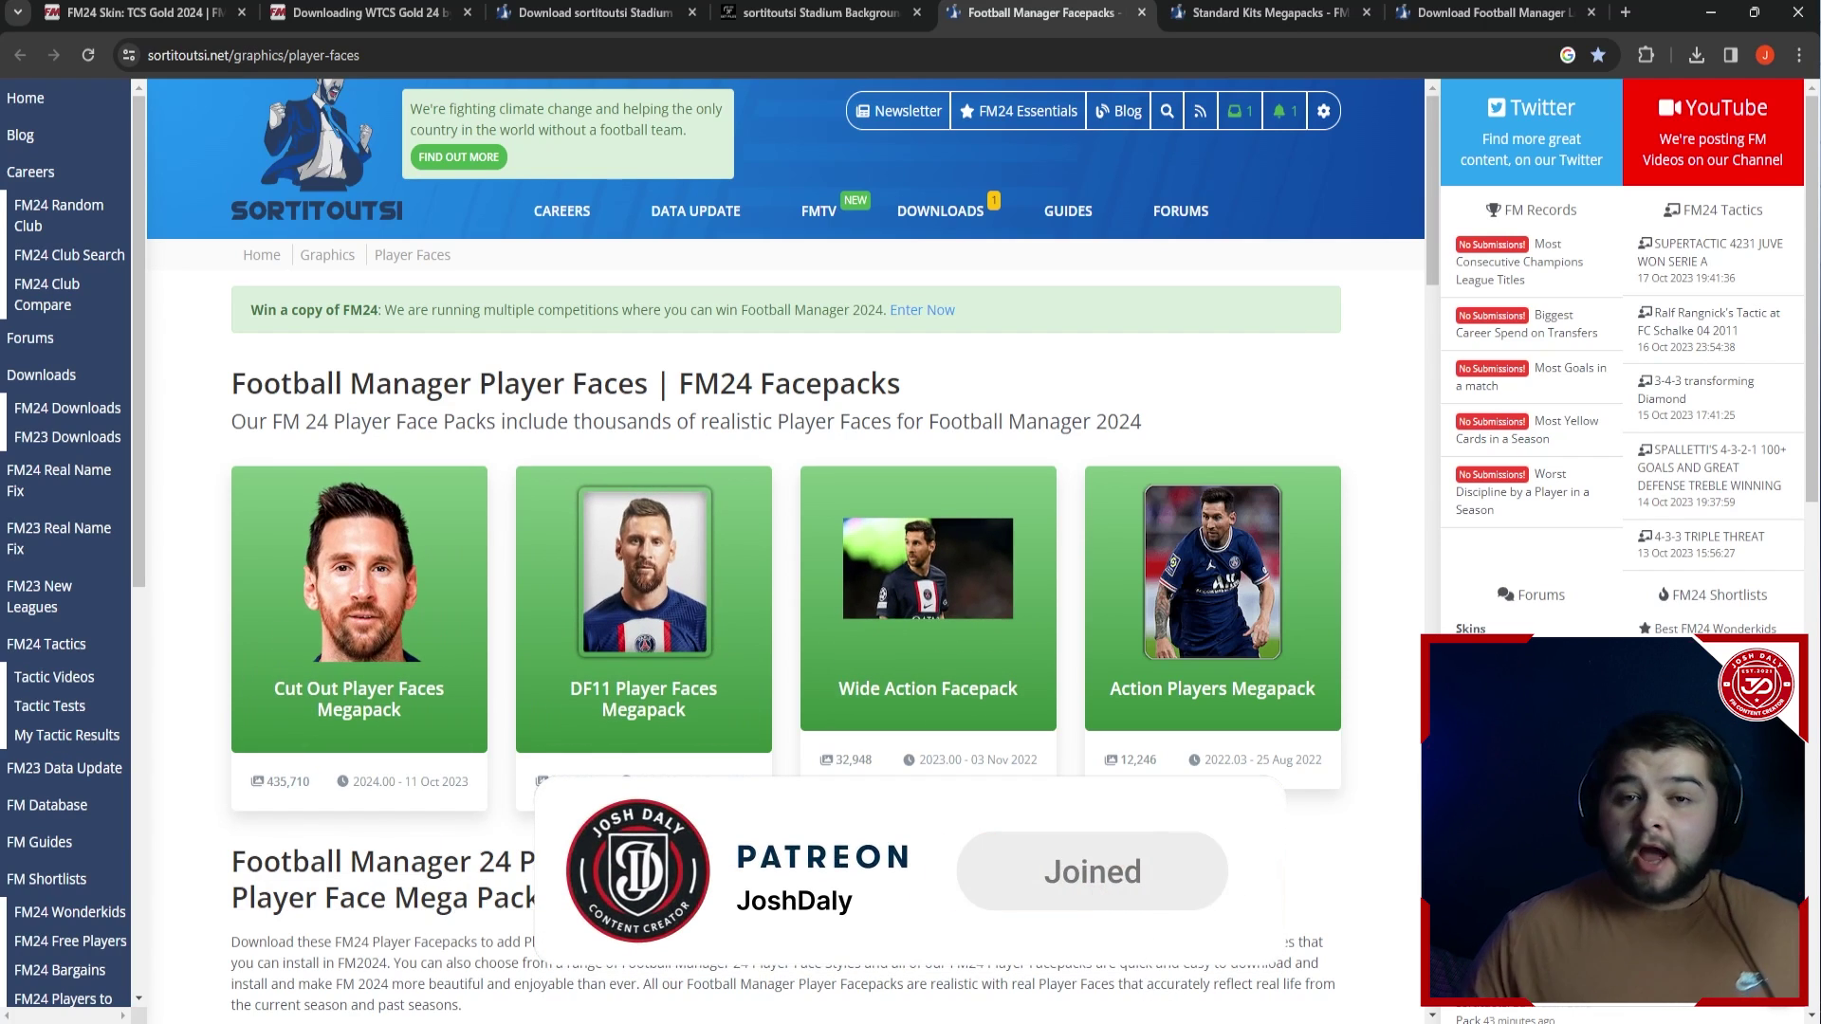
pyautogui.moveTo(664, 645)
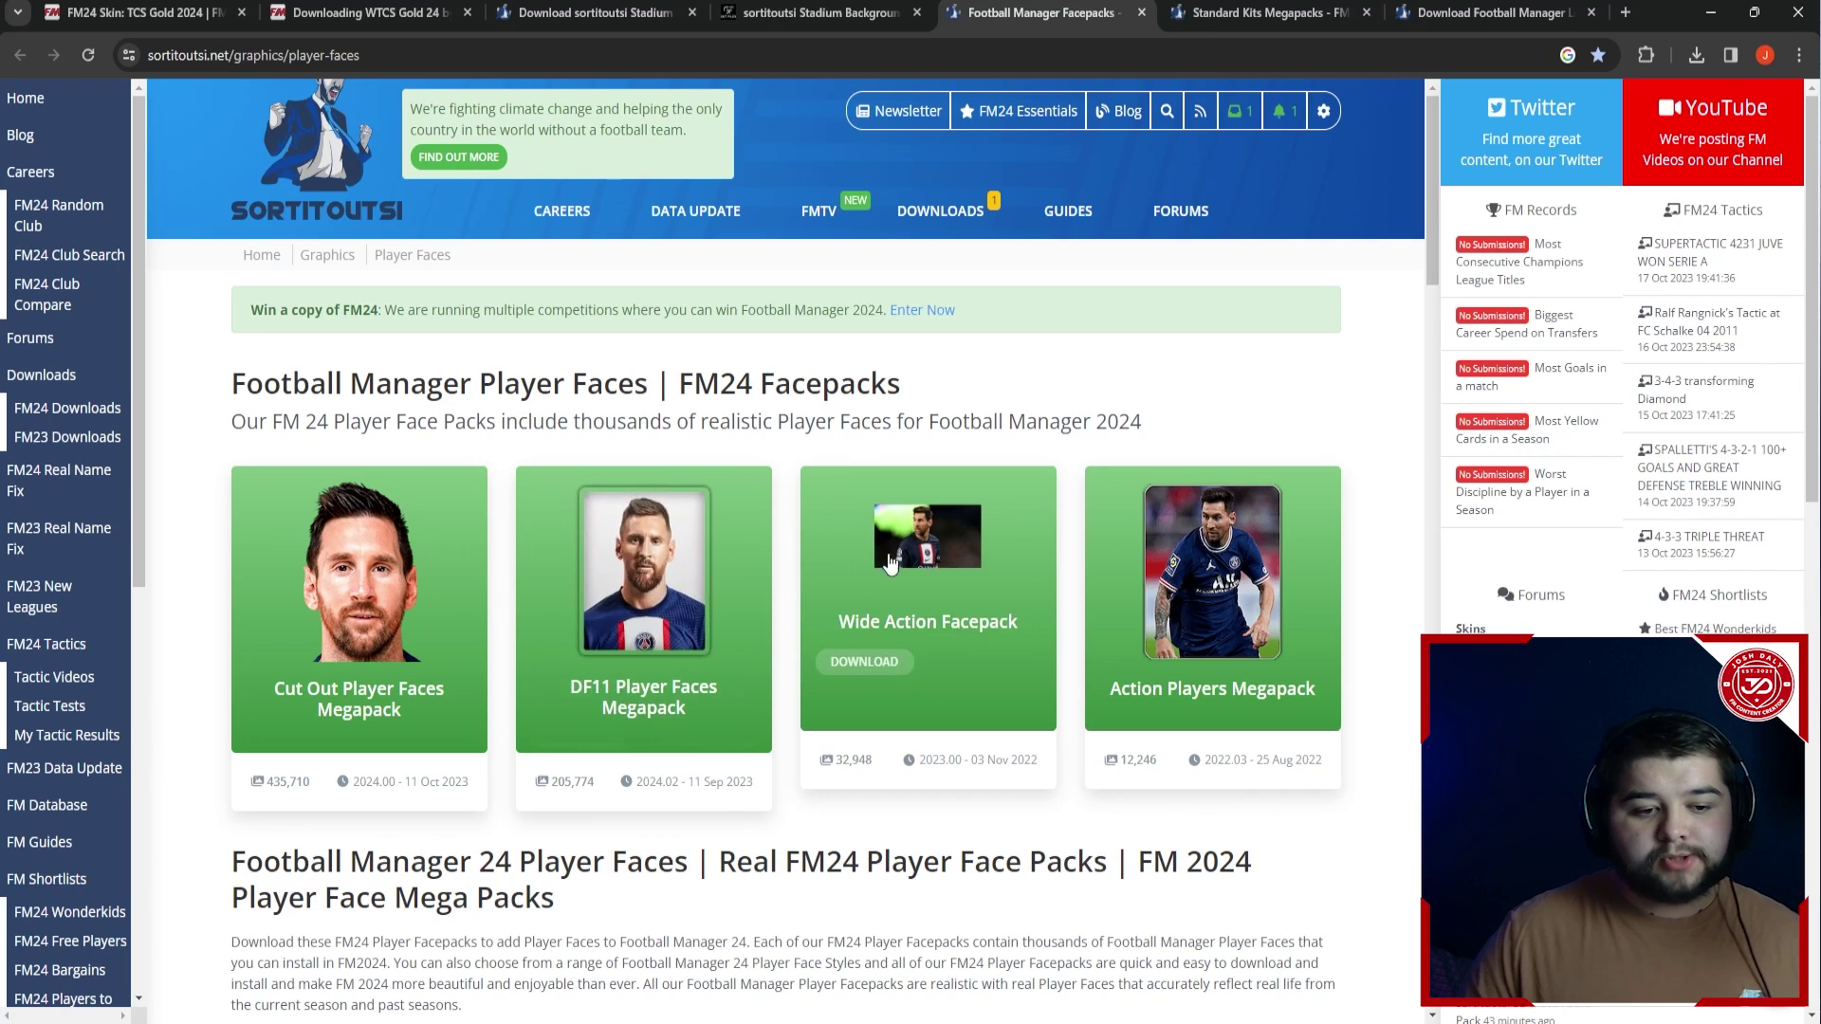
pyautogui.moveTo(945, 627)
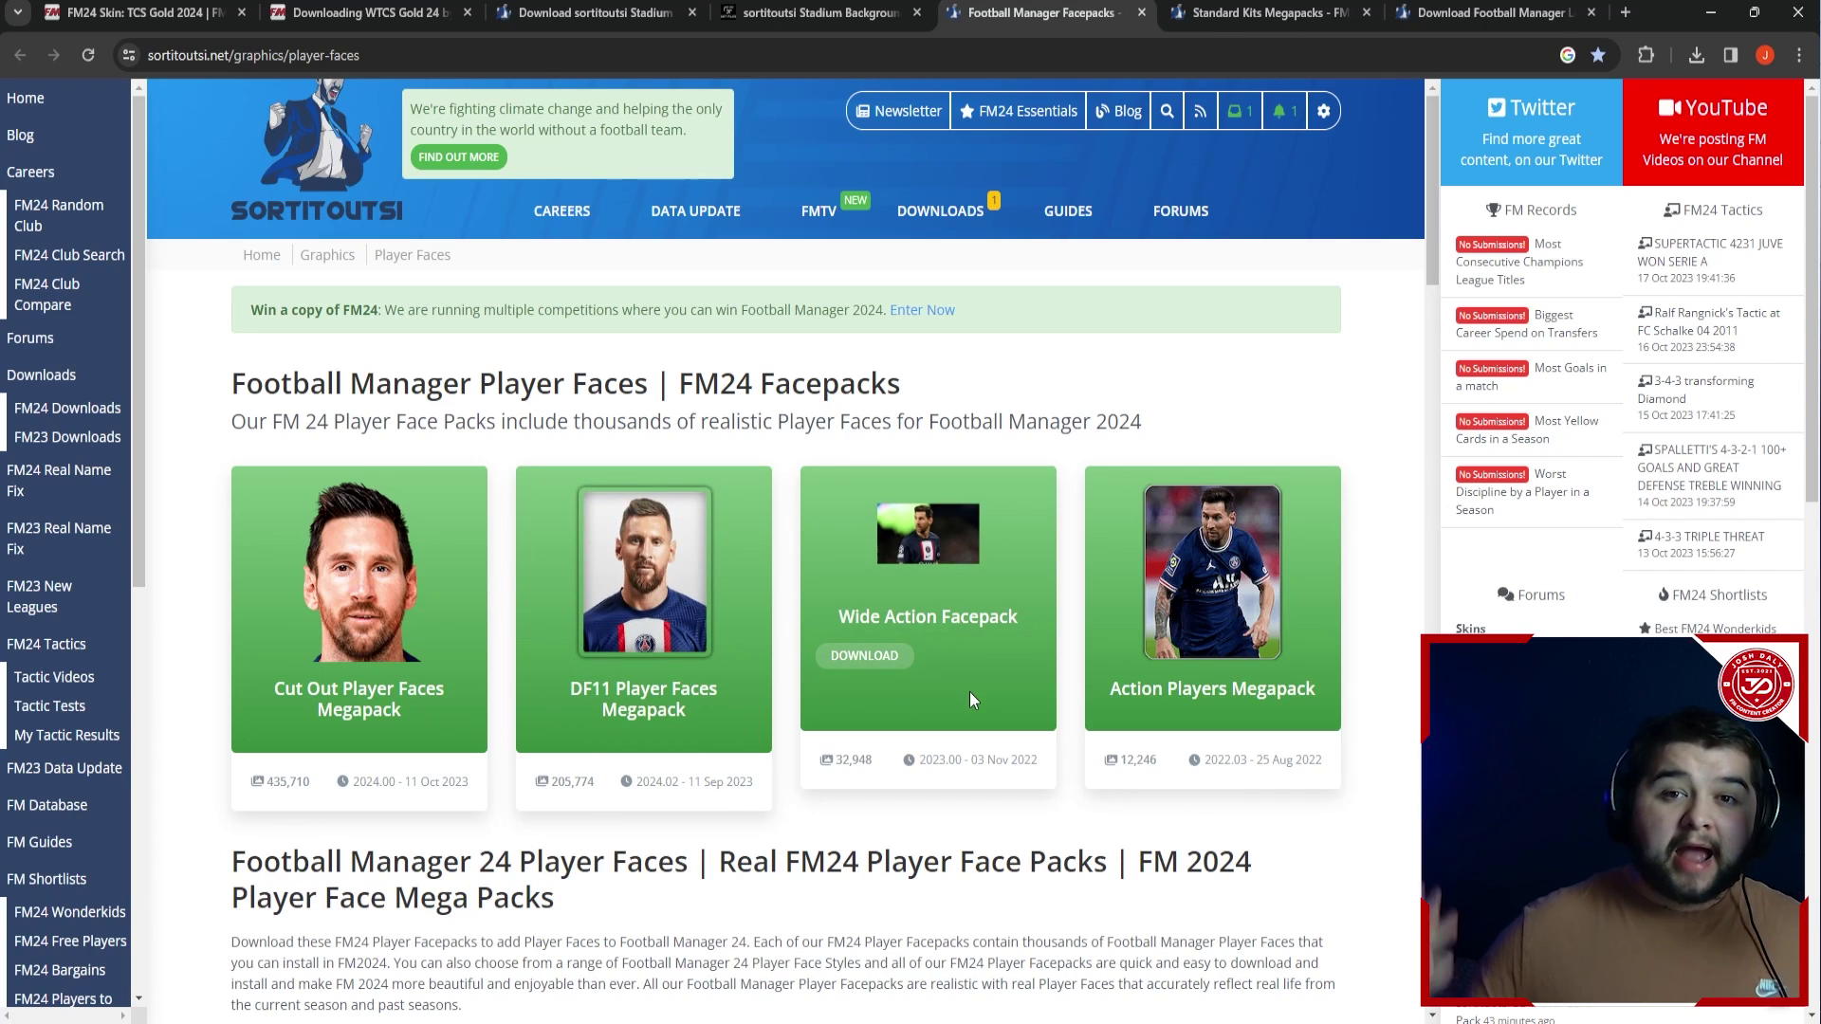
pyautogui.moveTo(1159, 652)
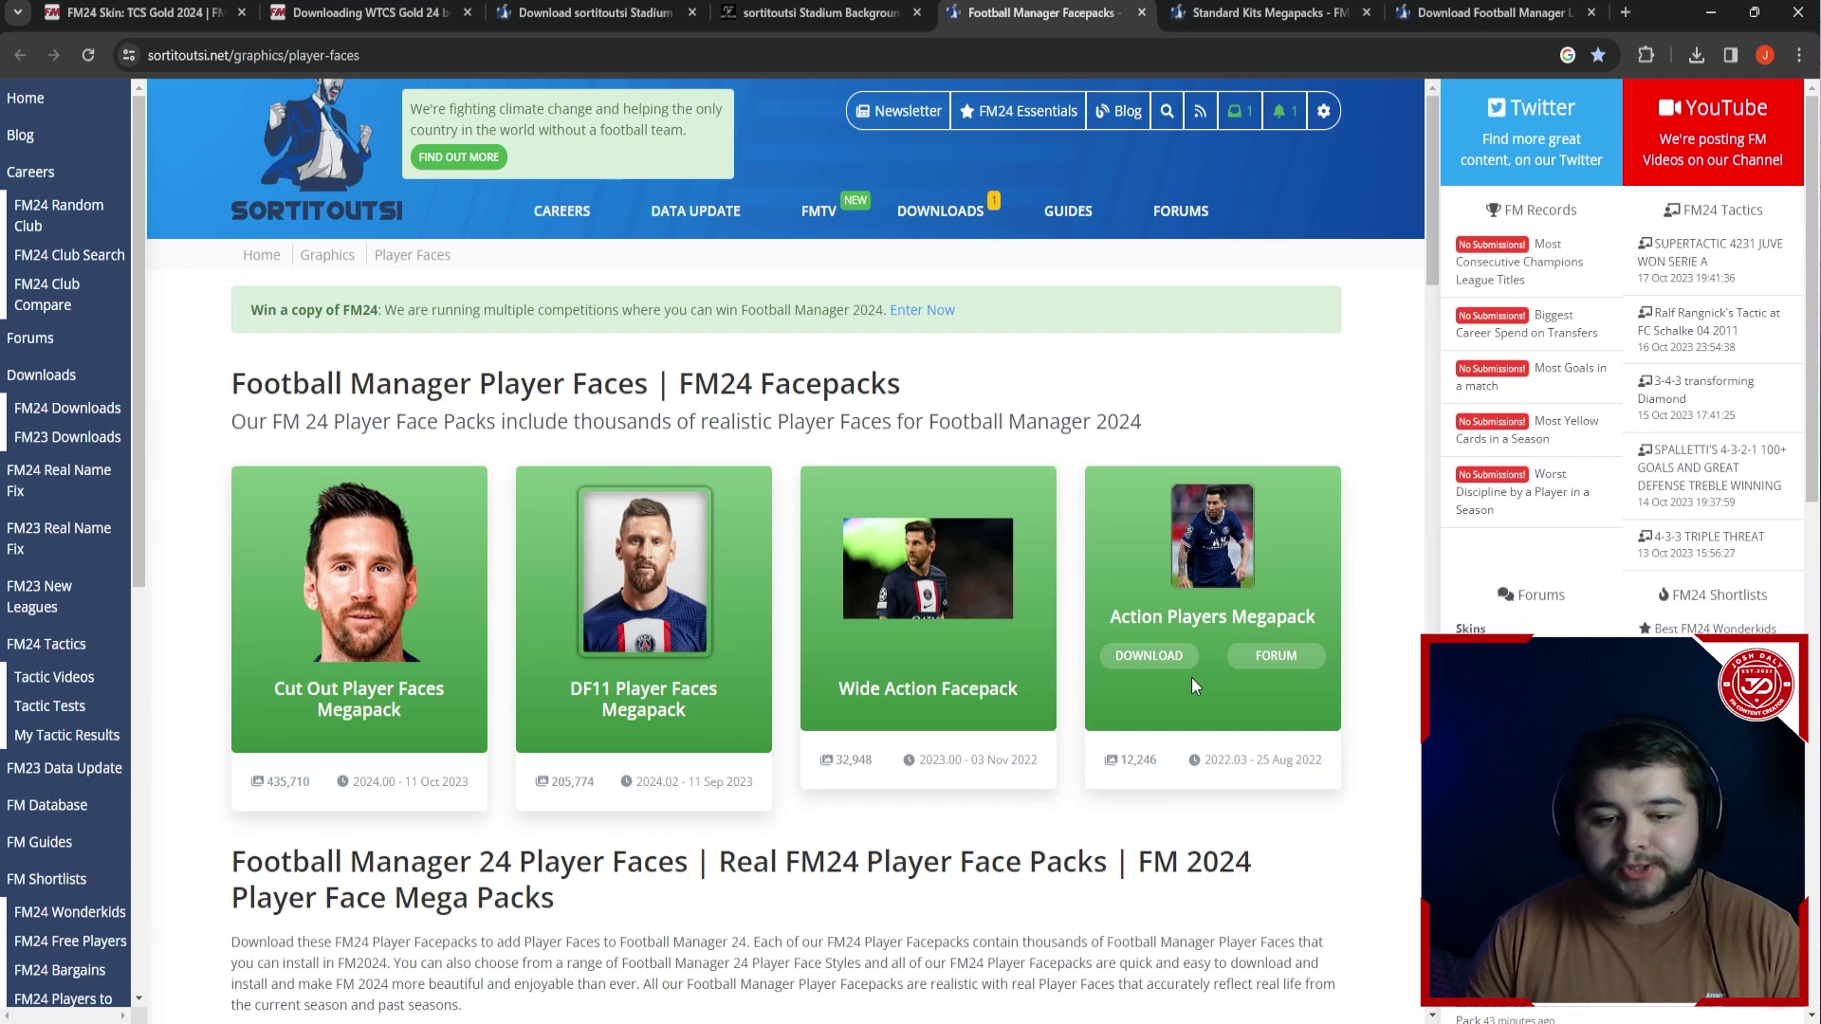
pyautogui.moveTo(609, 654)
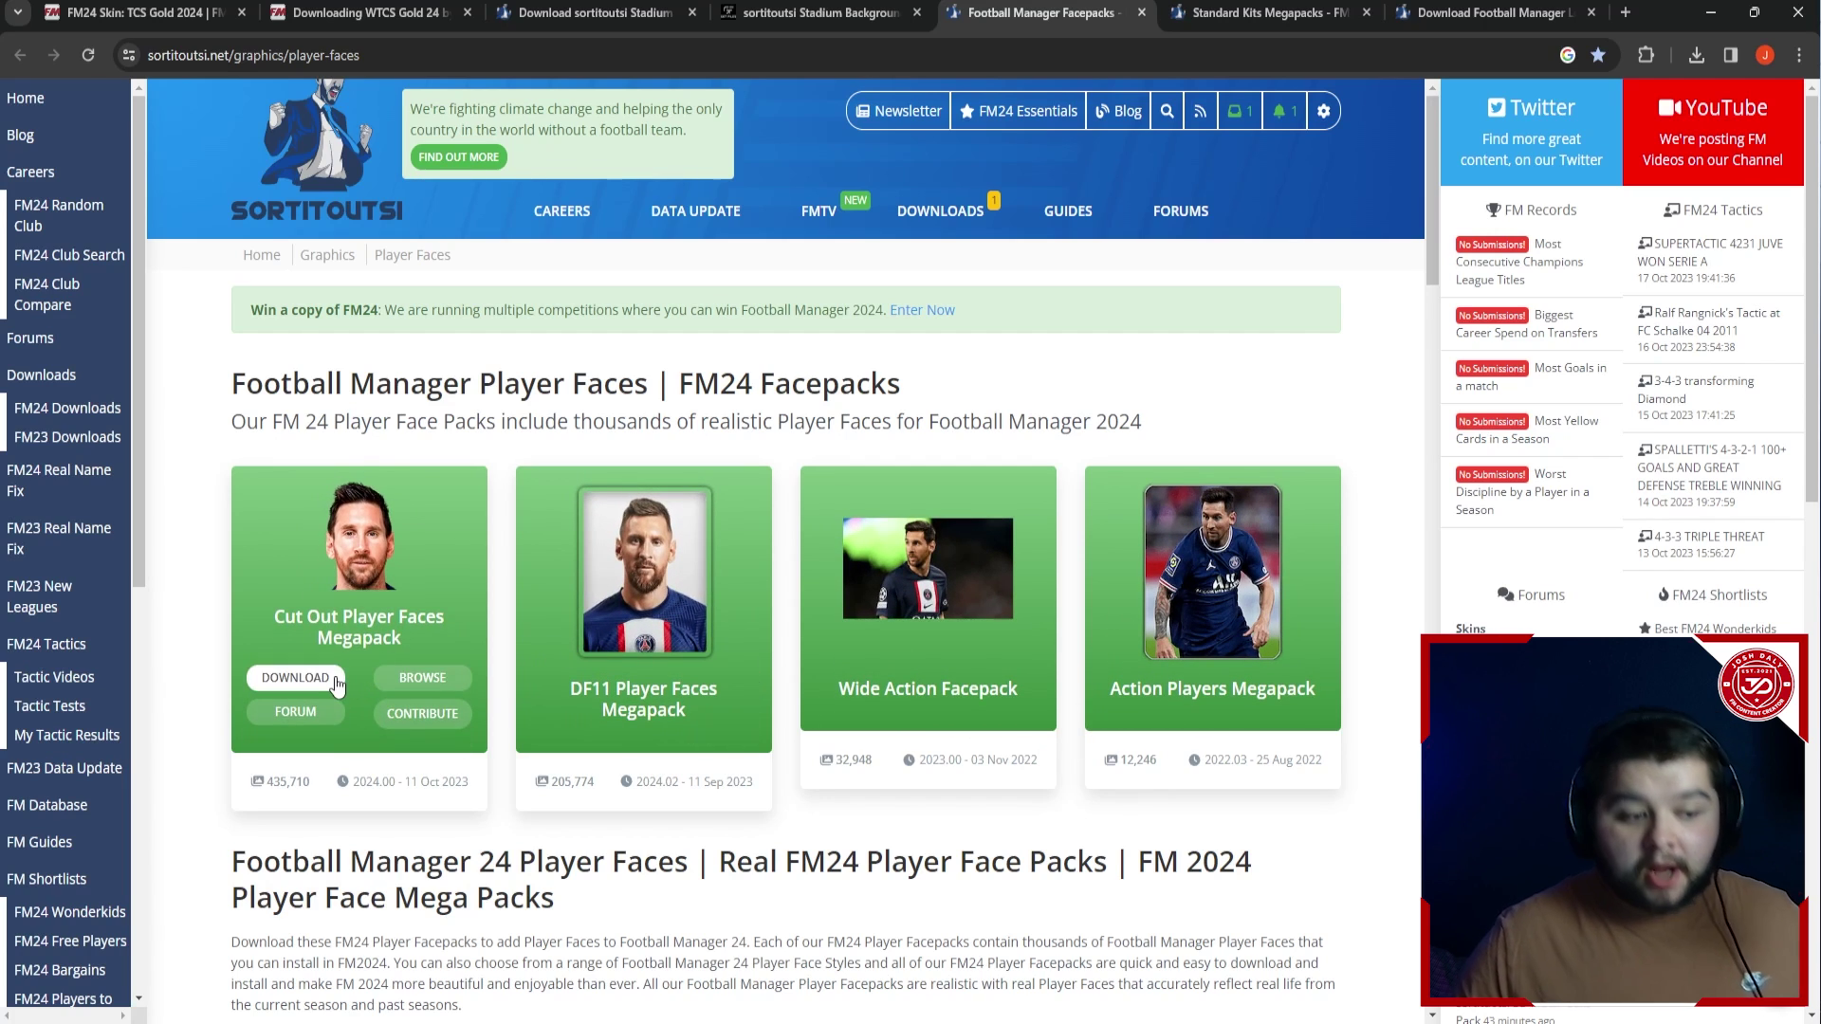
pyautogui.click(332, 681)
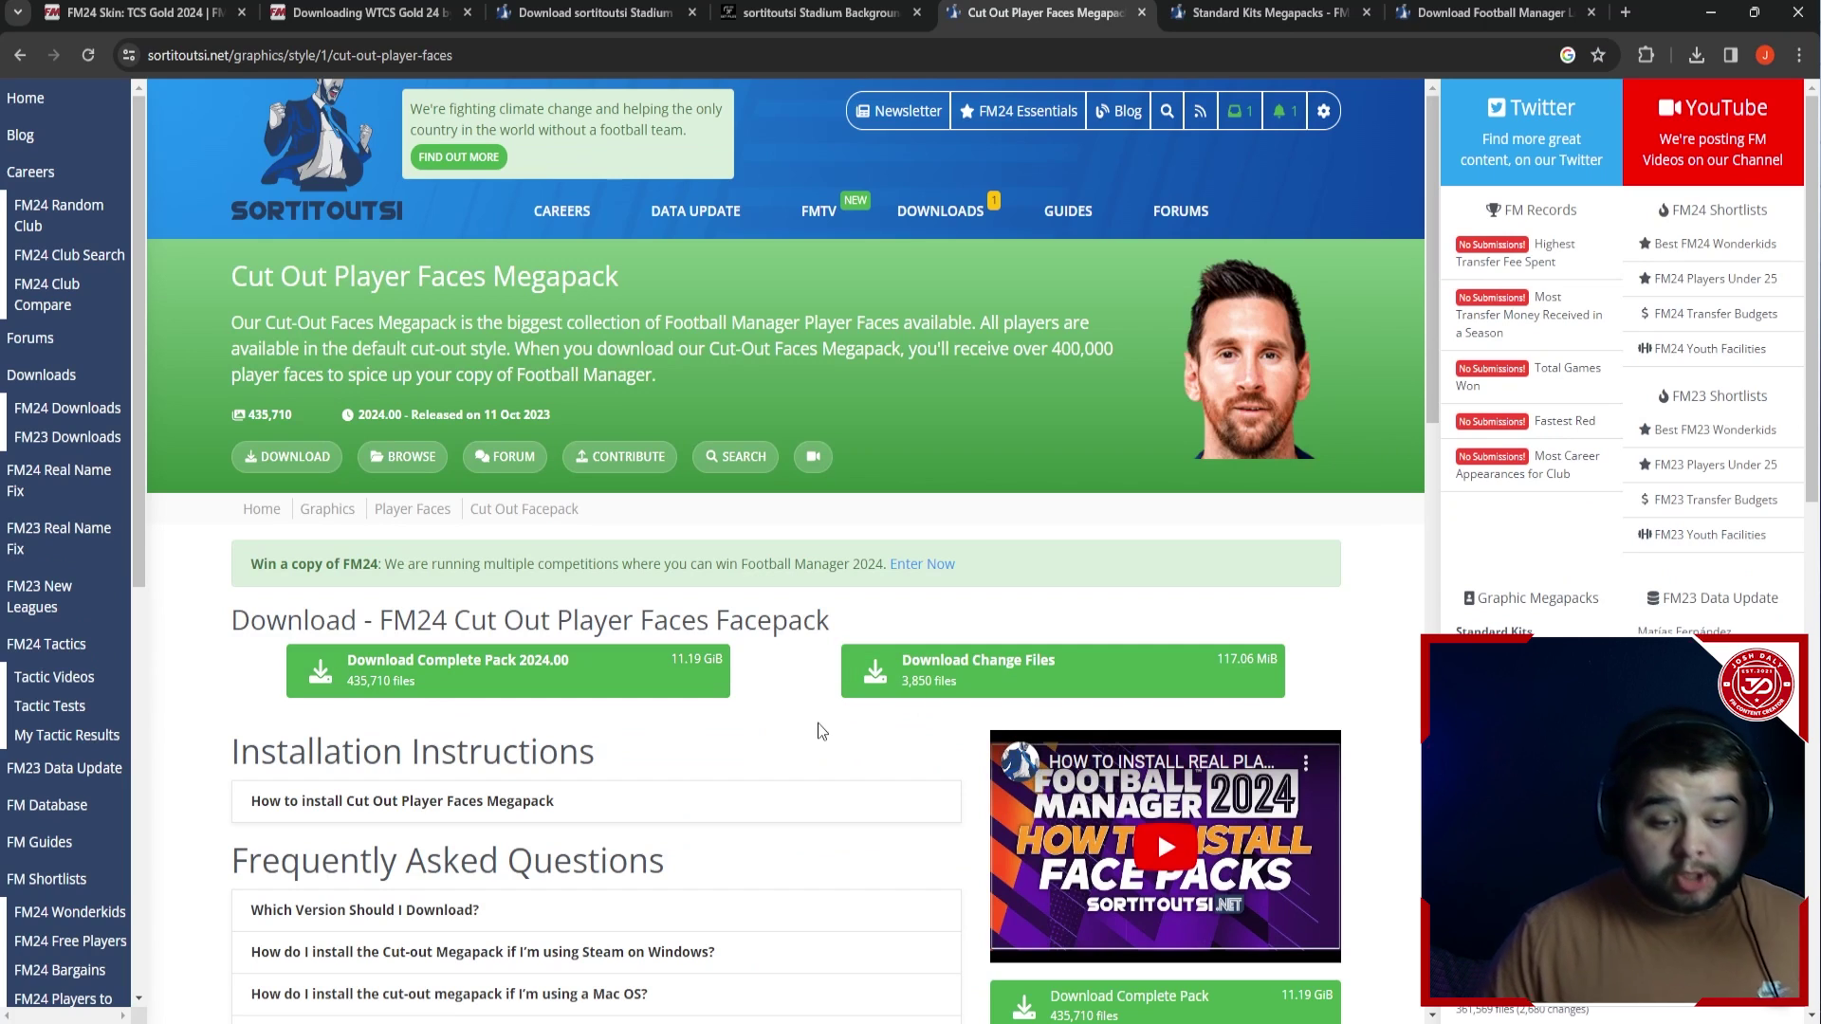
# Open the download page of the cut-out faces Complete Pack 2024.00 and look through the free mirror links for its parts
pyautogui.scroll(-3, 821, 731)
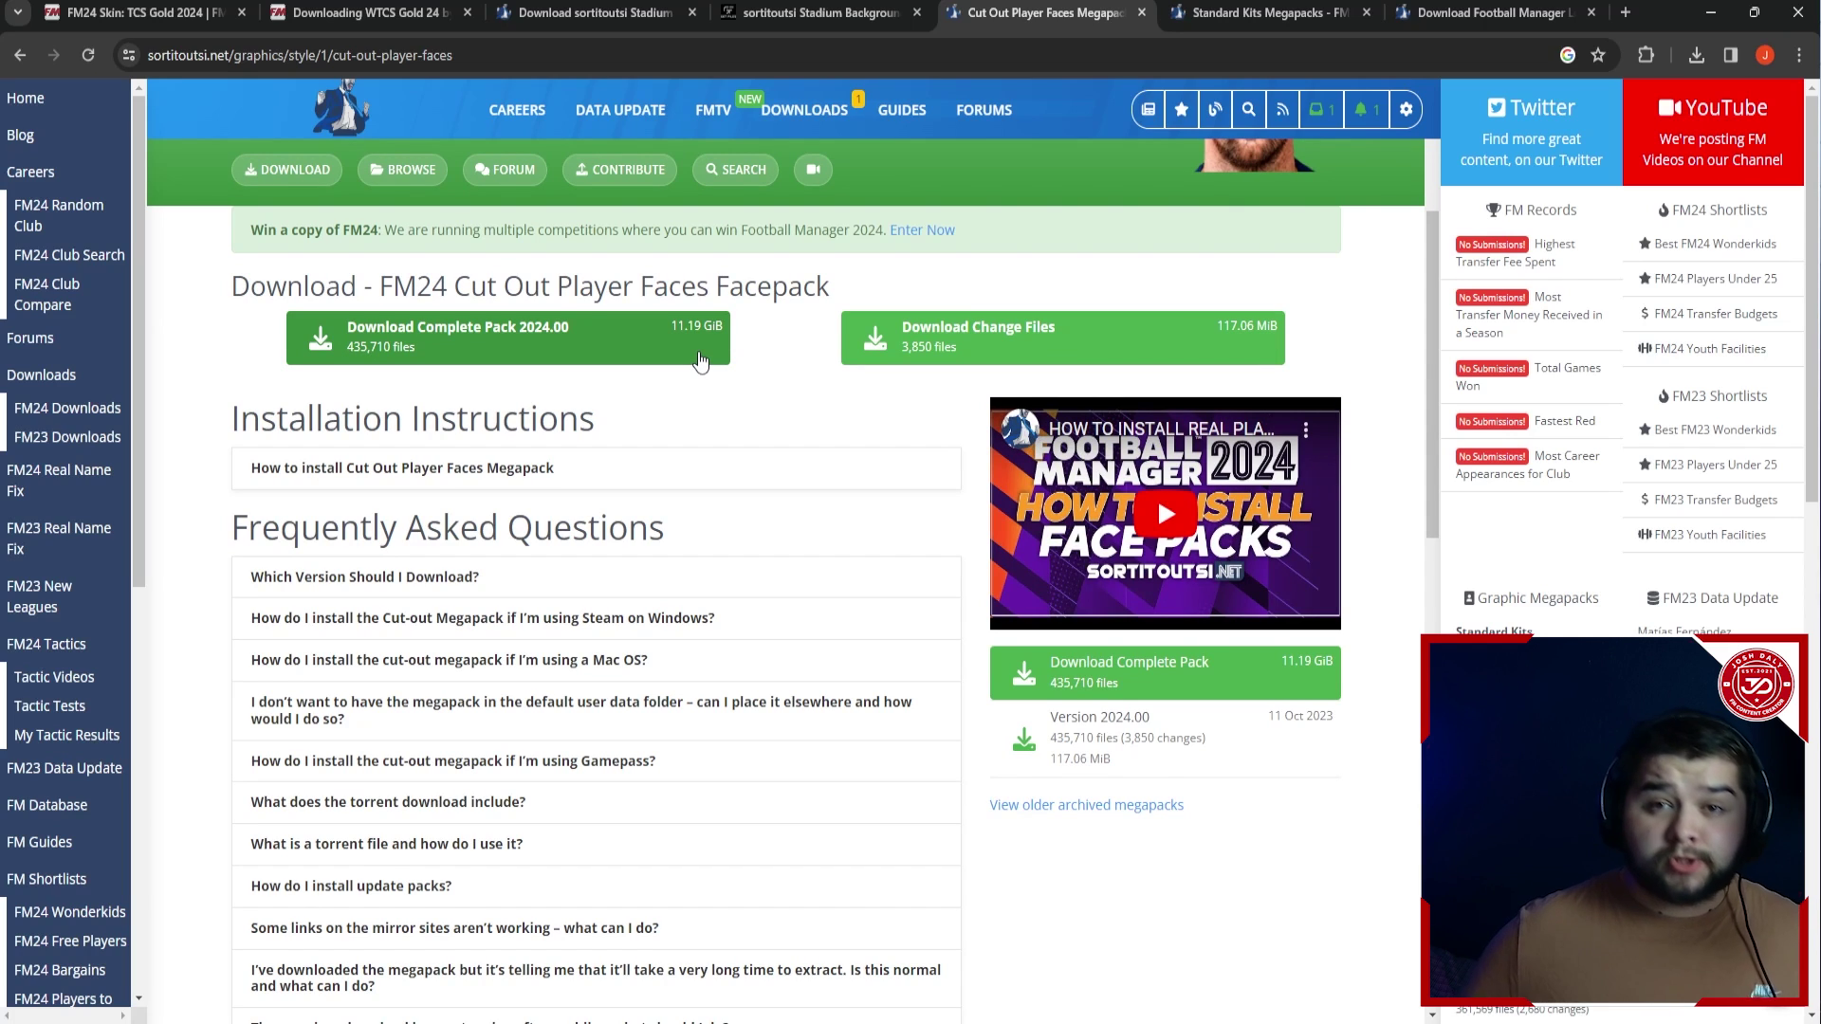
pyautogui.click(700, 361)
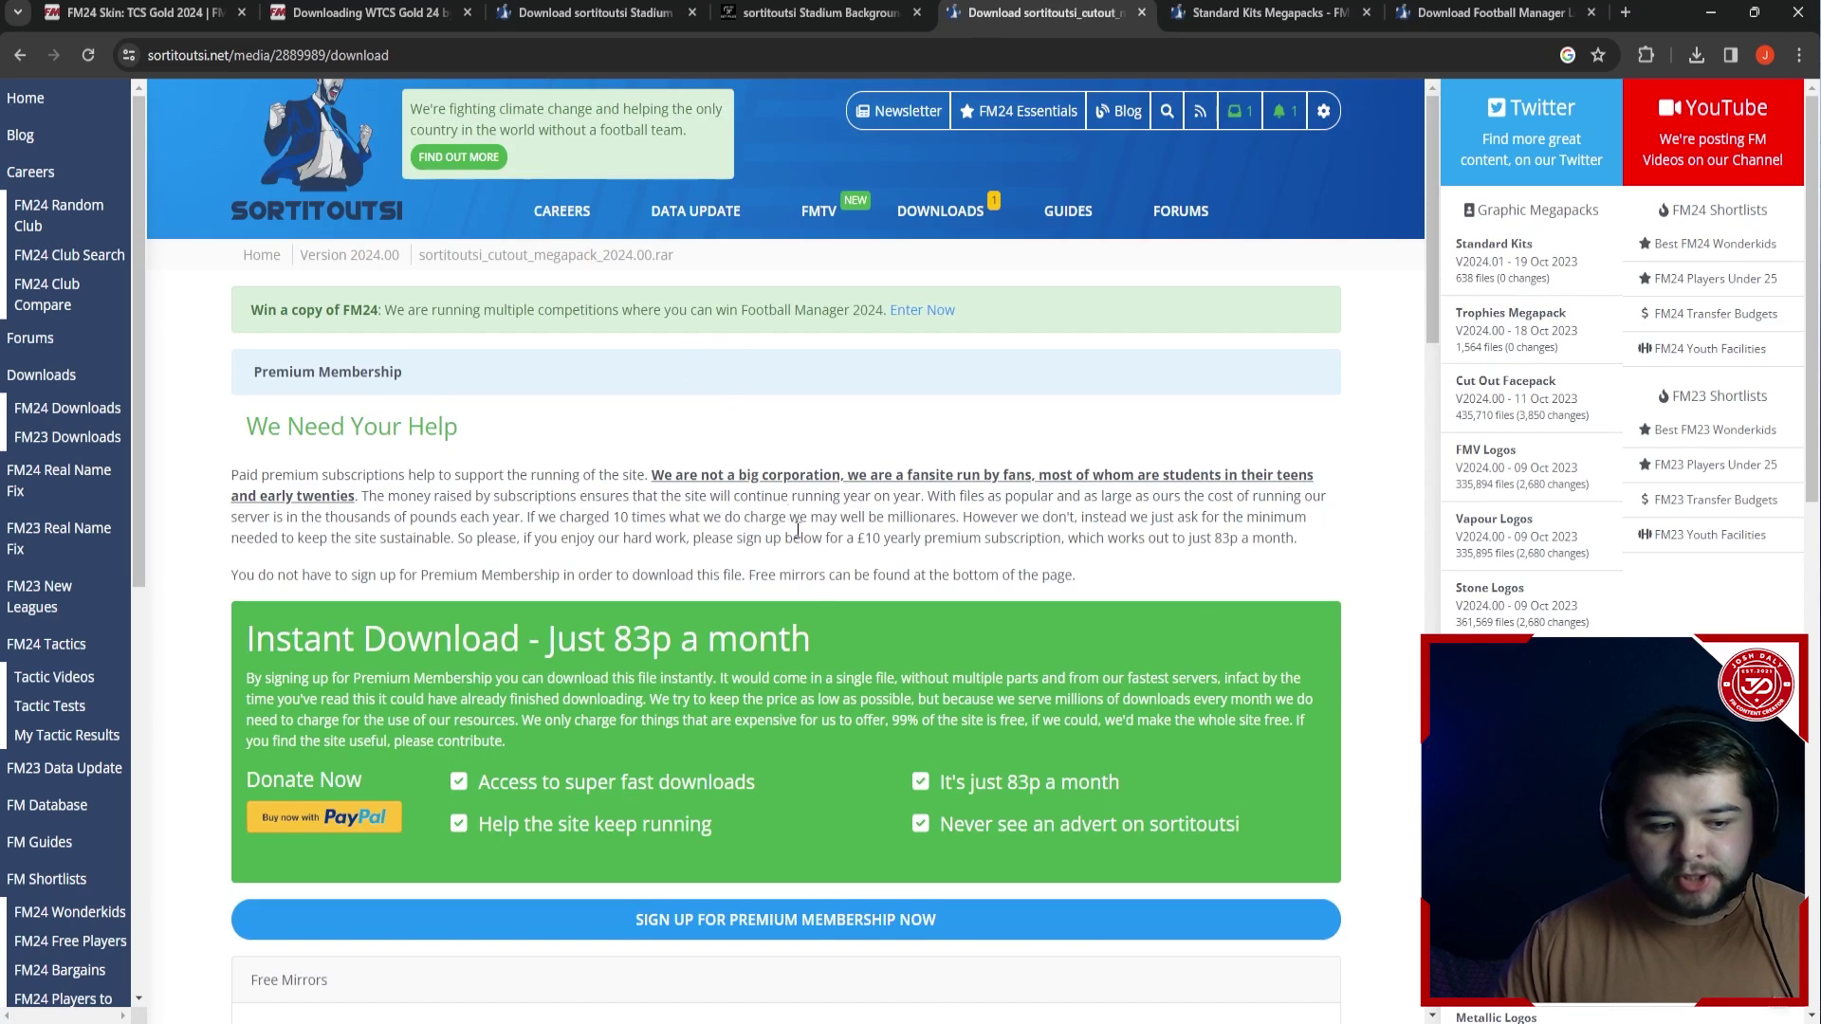
pyautogui.scroll(-4, 826, 661)
pyautogui.scroll(-5, 825, 661)
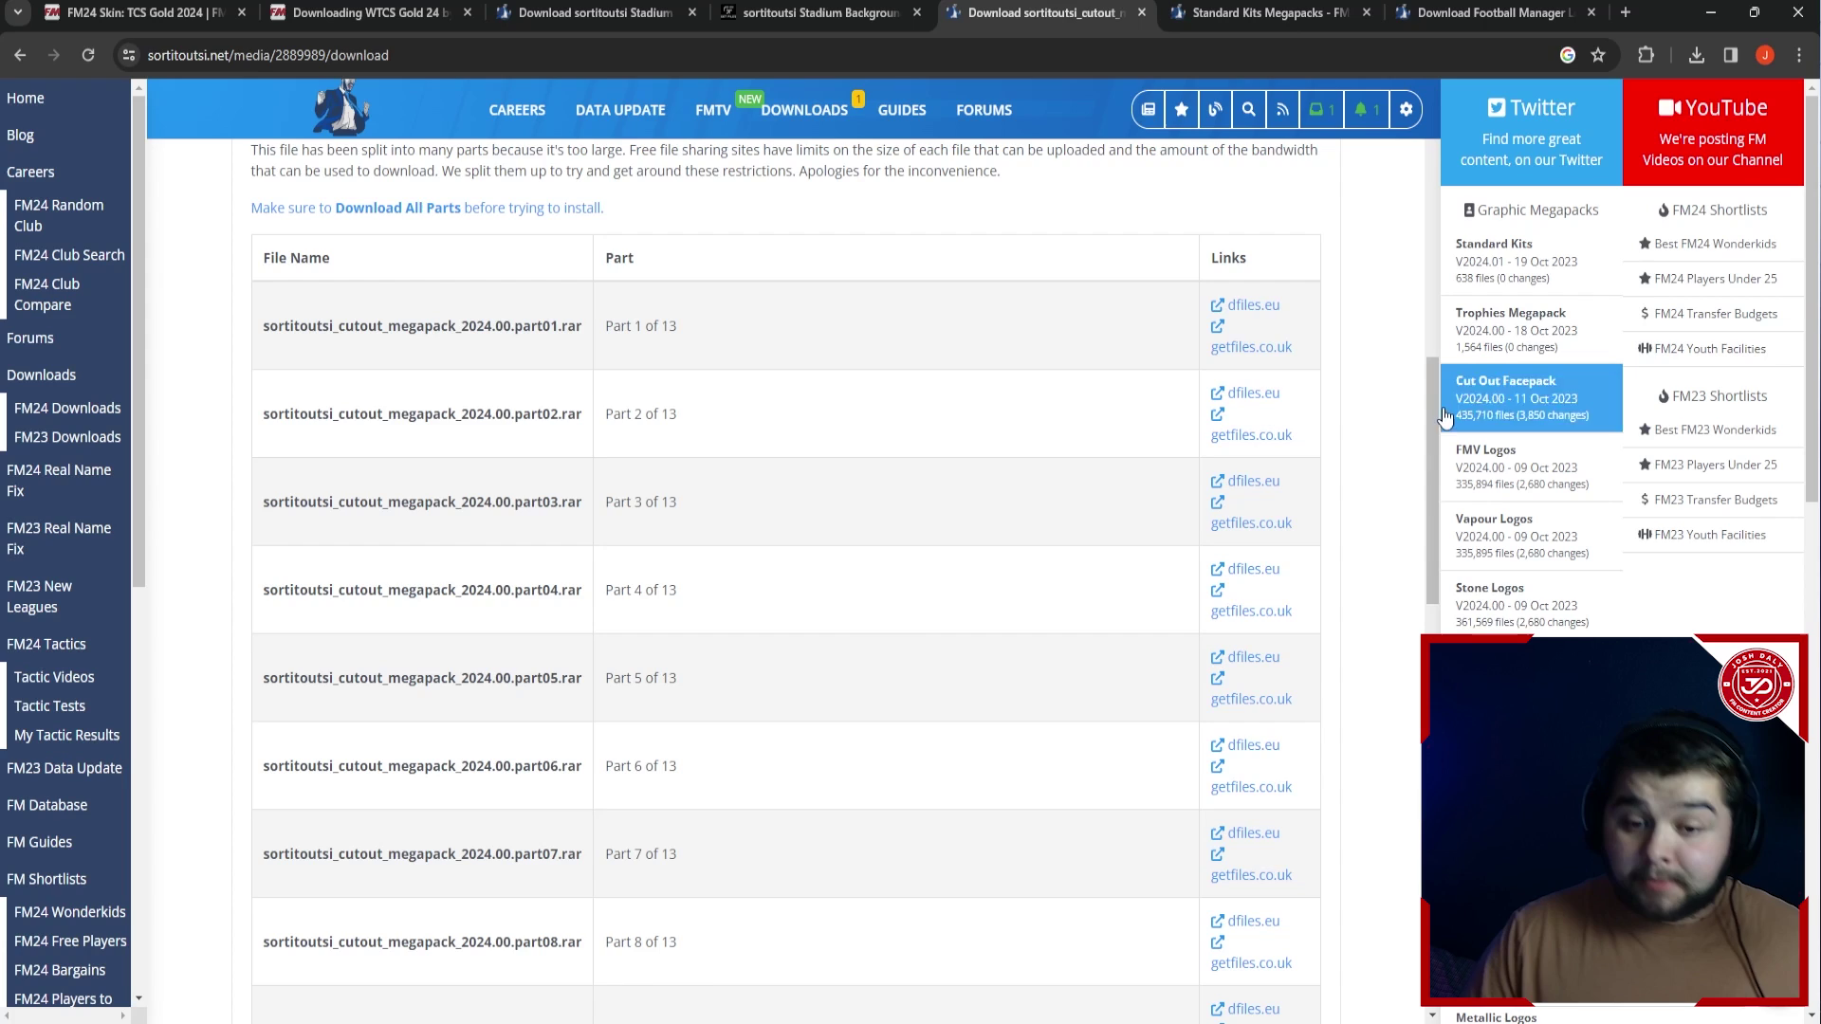
pyautogui.scroll(-8, 1430, 547)
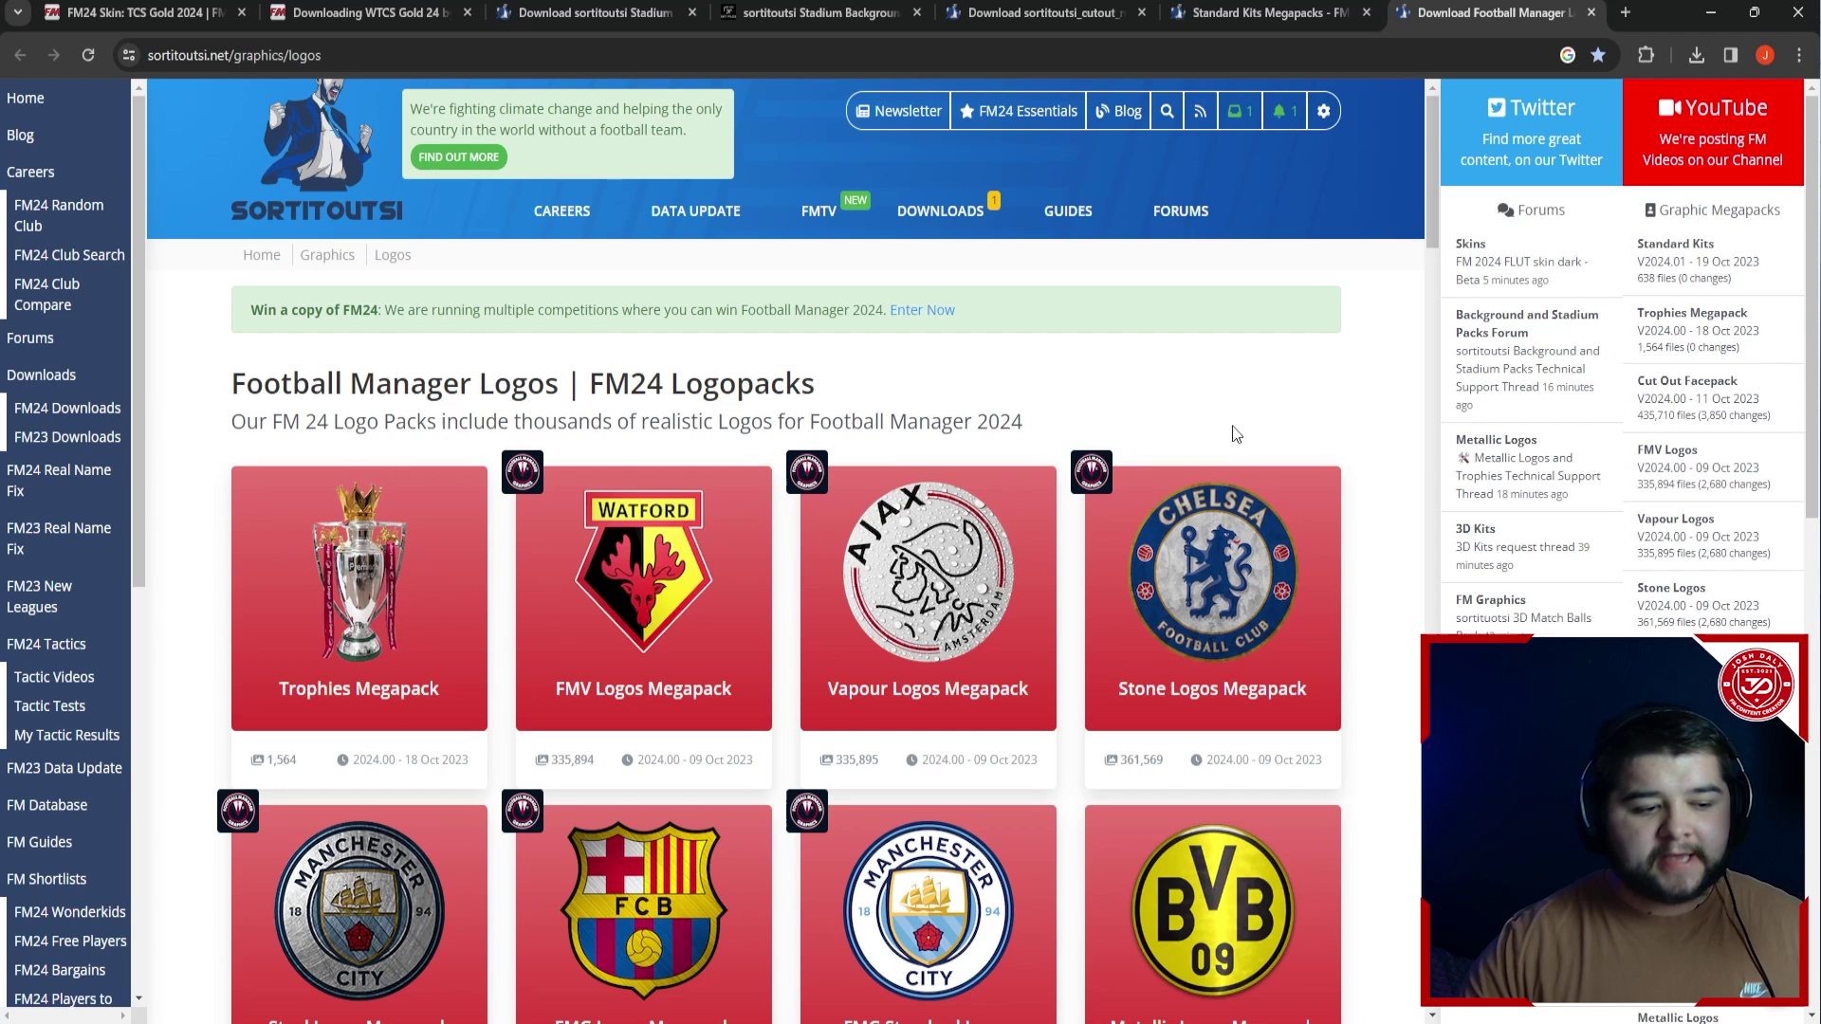
# Look through the FM24 logo megapacks on sortitoutsi and compare their styles
pyautogui.scroll(-1, 1205, 527)
pyautogui.scroll(-1, 1203, 526)
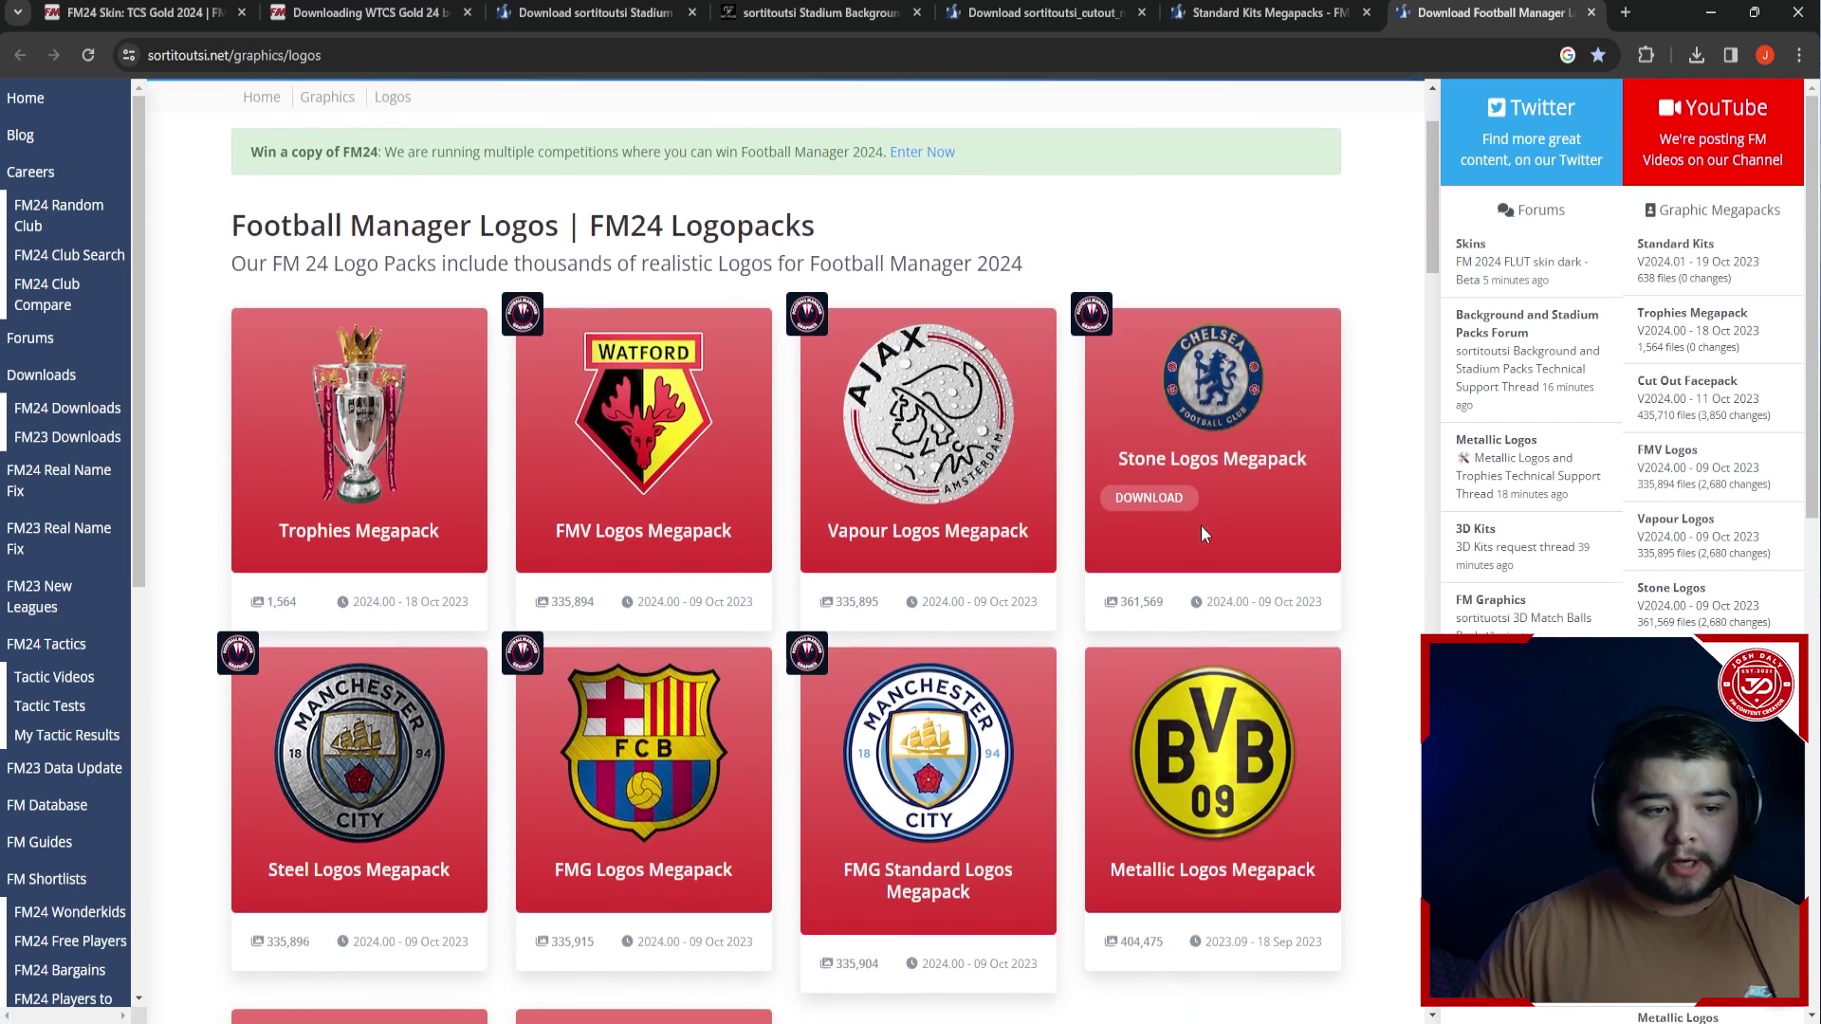
pyautogui.moveTo(422, 493)
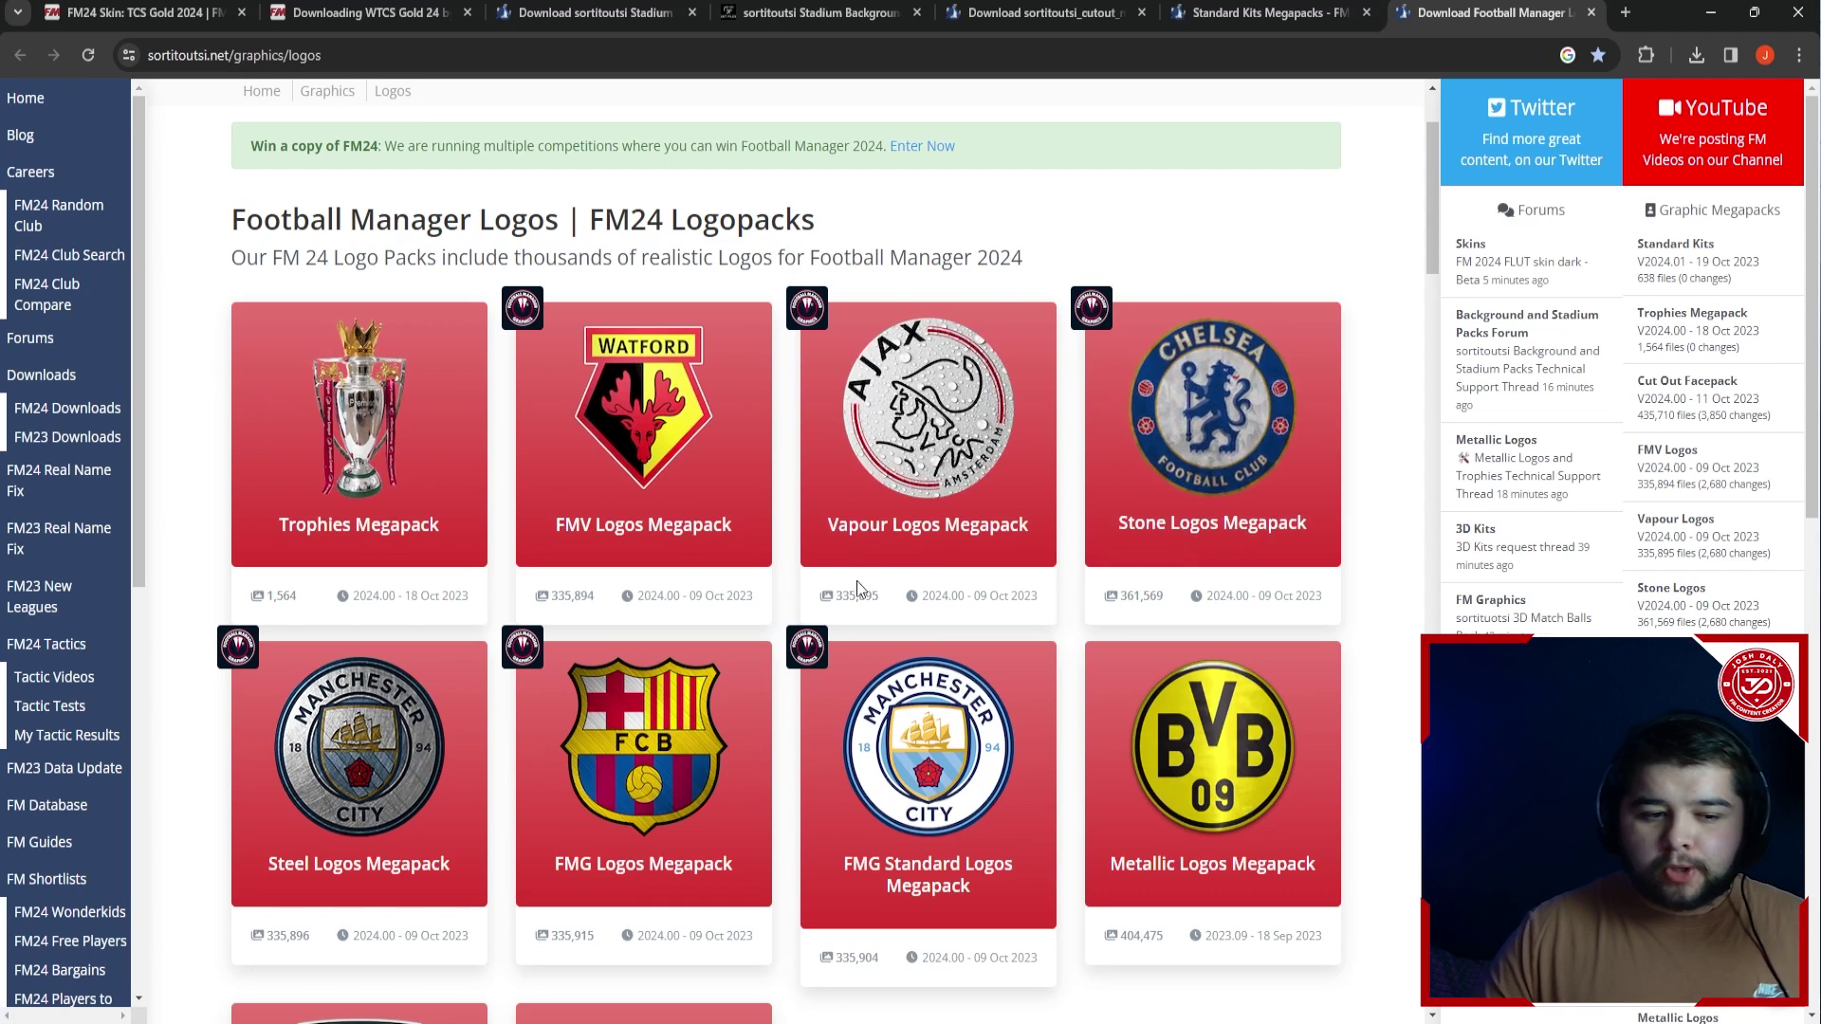
pyautogui.moveTo(942, 430)
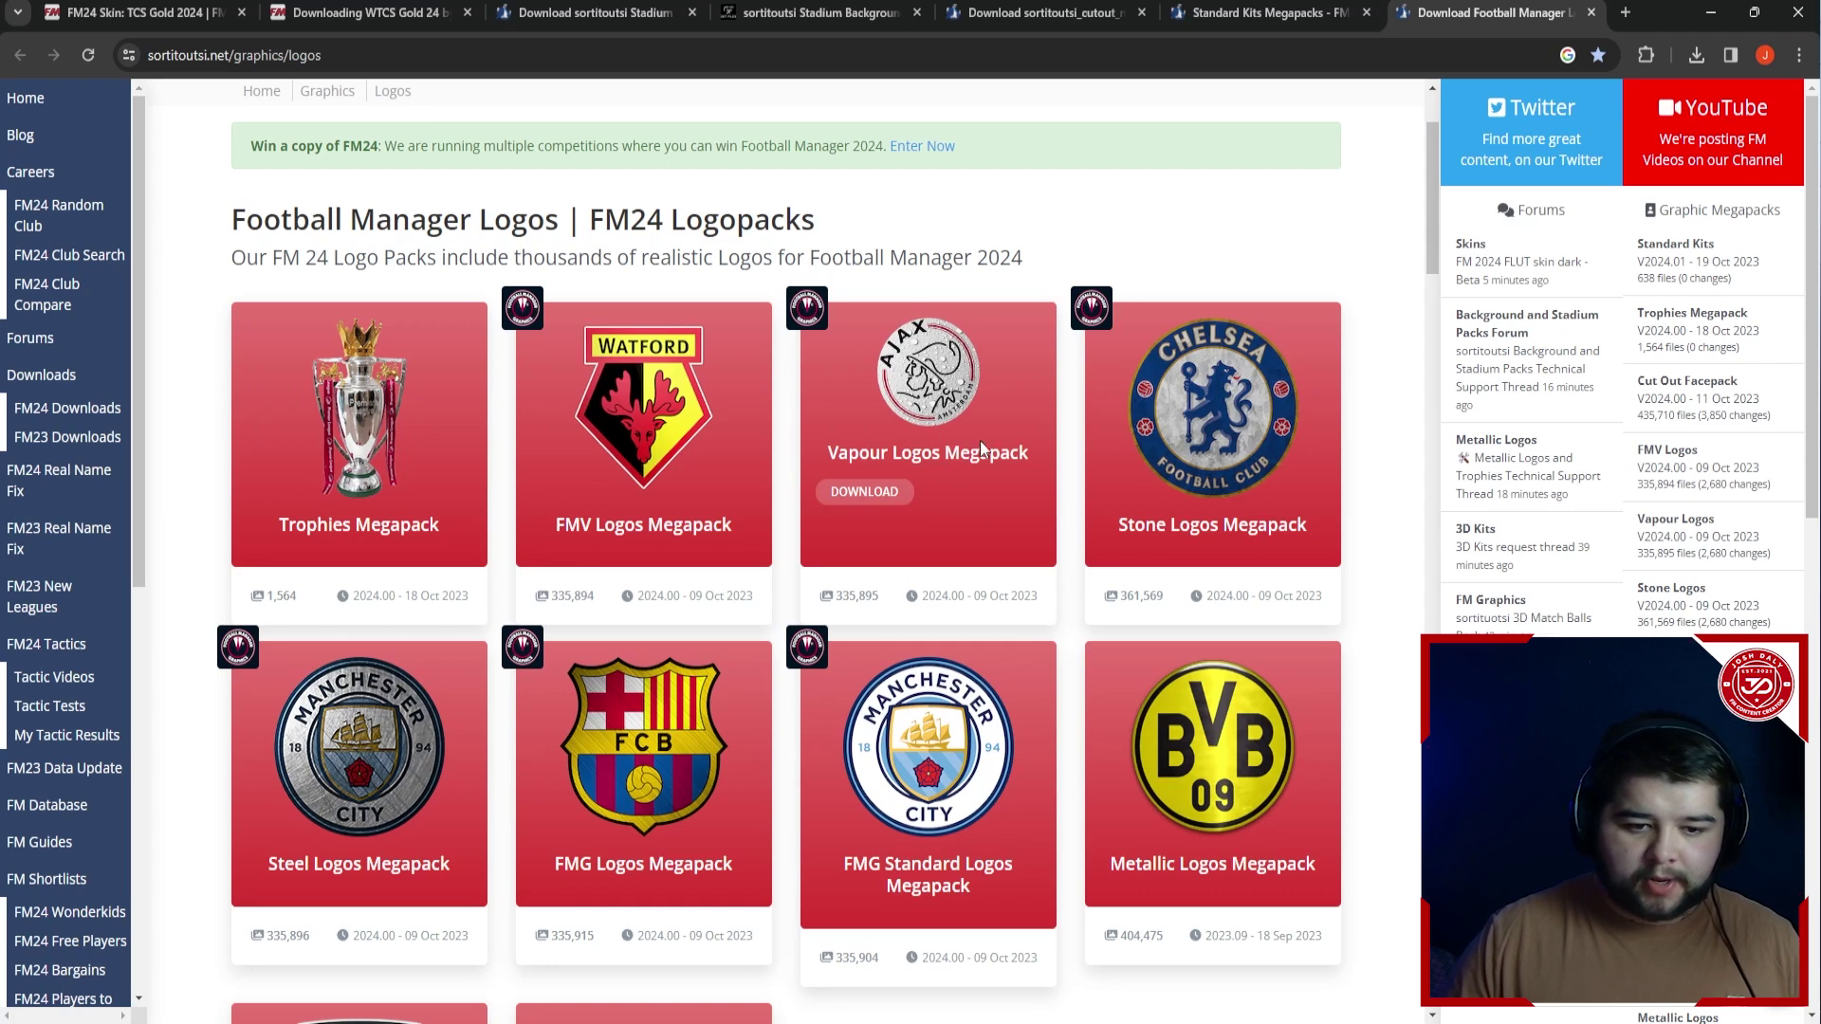
pyautogui.moveTo(1327, 408)
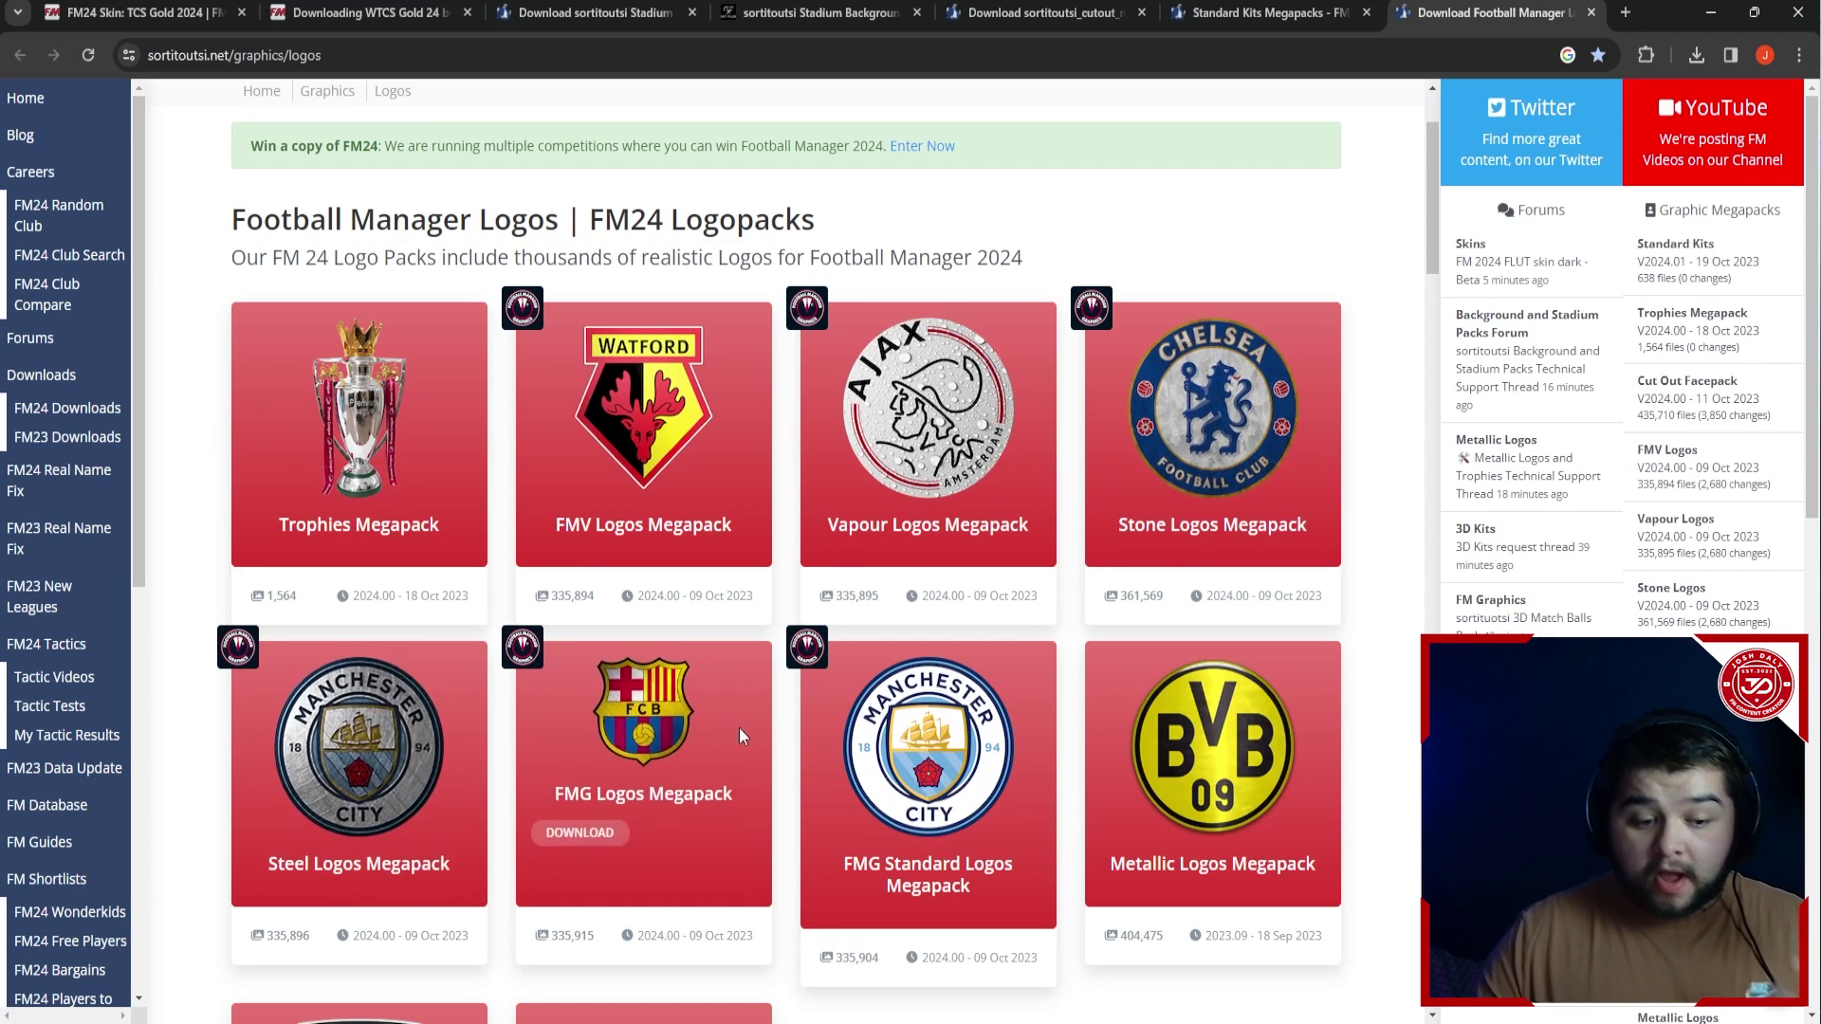
pyautogui.moveTo(993, 711)
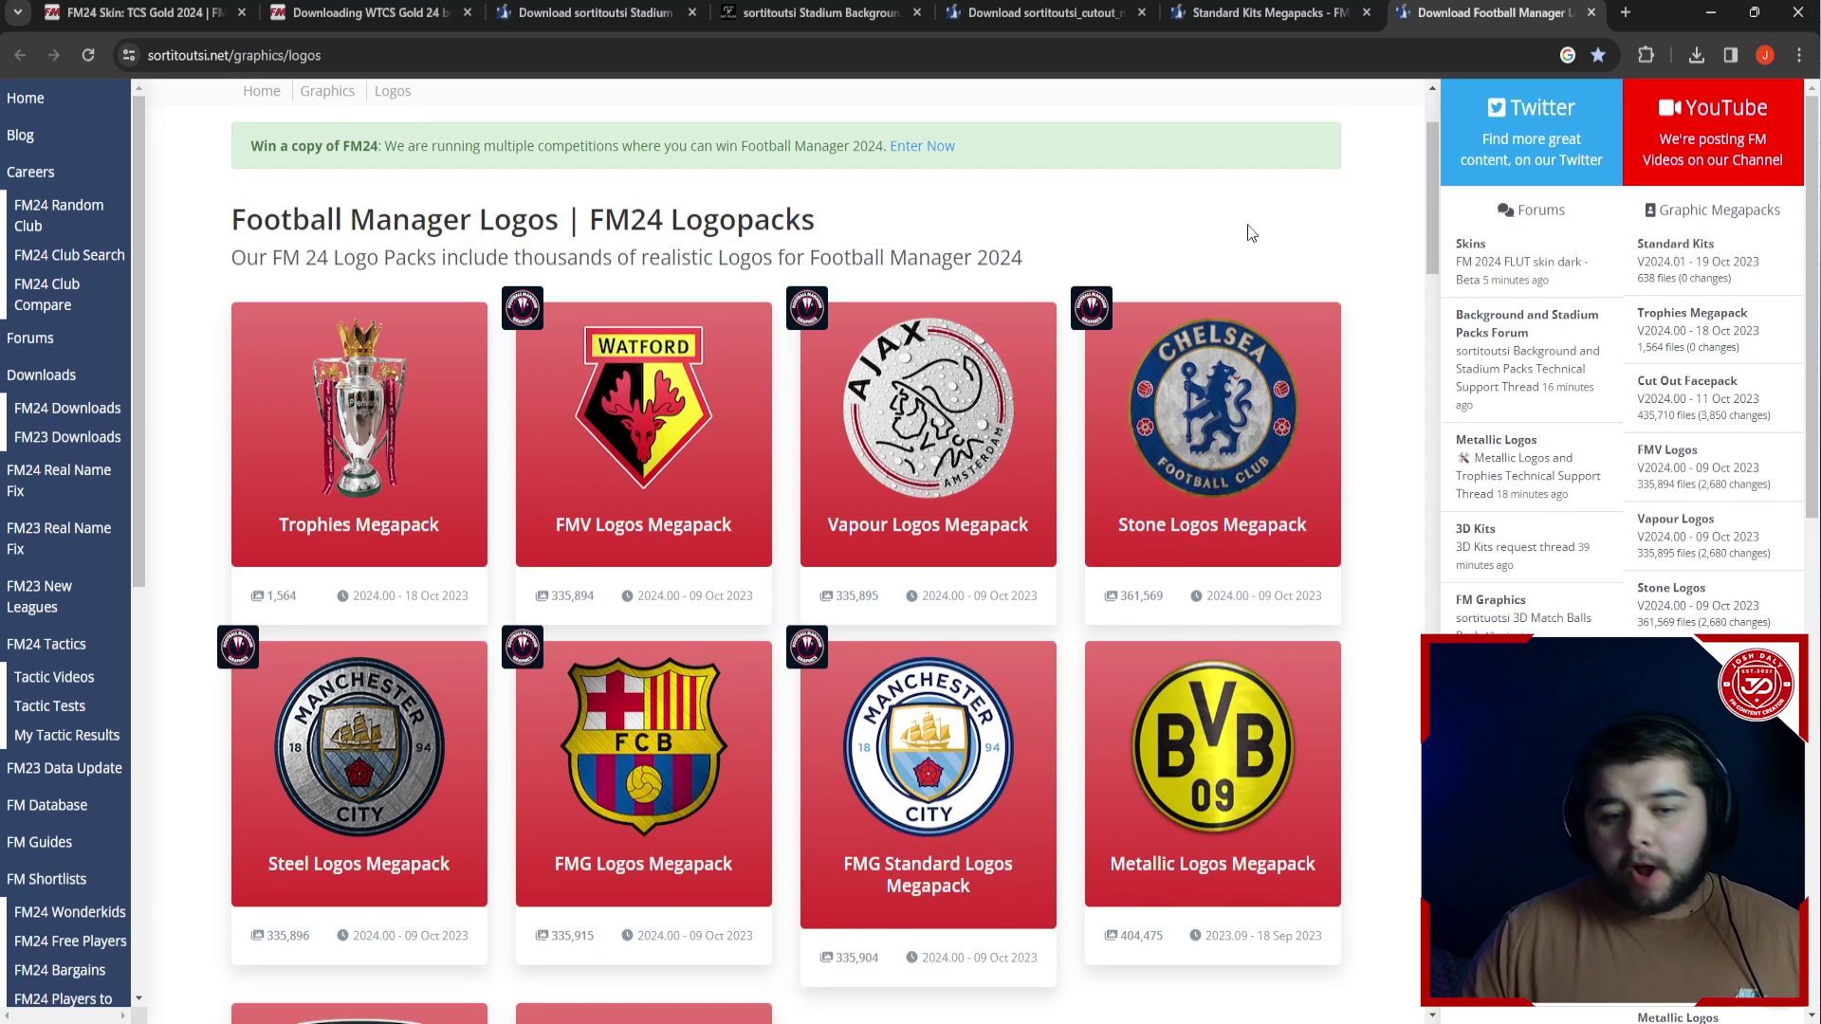
pyautogui.moveTo(1230, 399)
pyautogui.moveTo(590, 347)
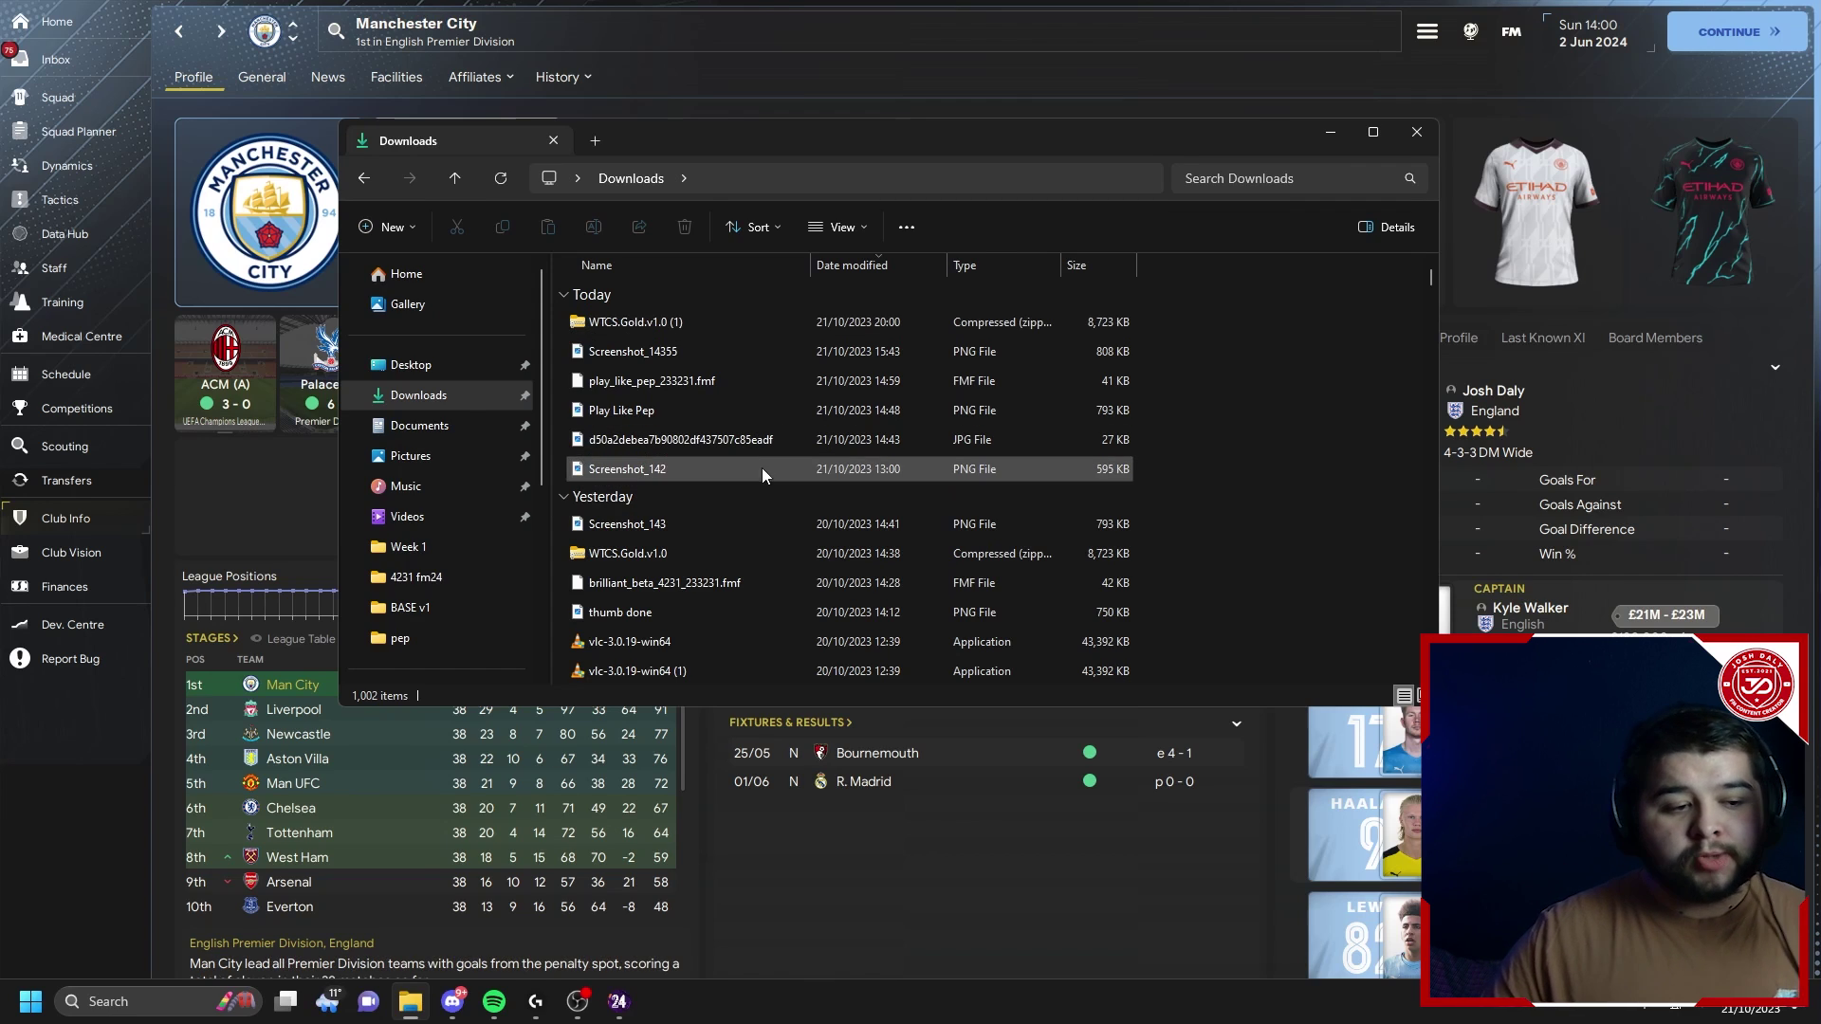
# Browse to the Football Manager 2024 folder inside Documents > Sports Interactive
pyautogui.click(466, 428)
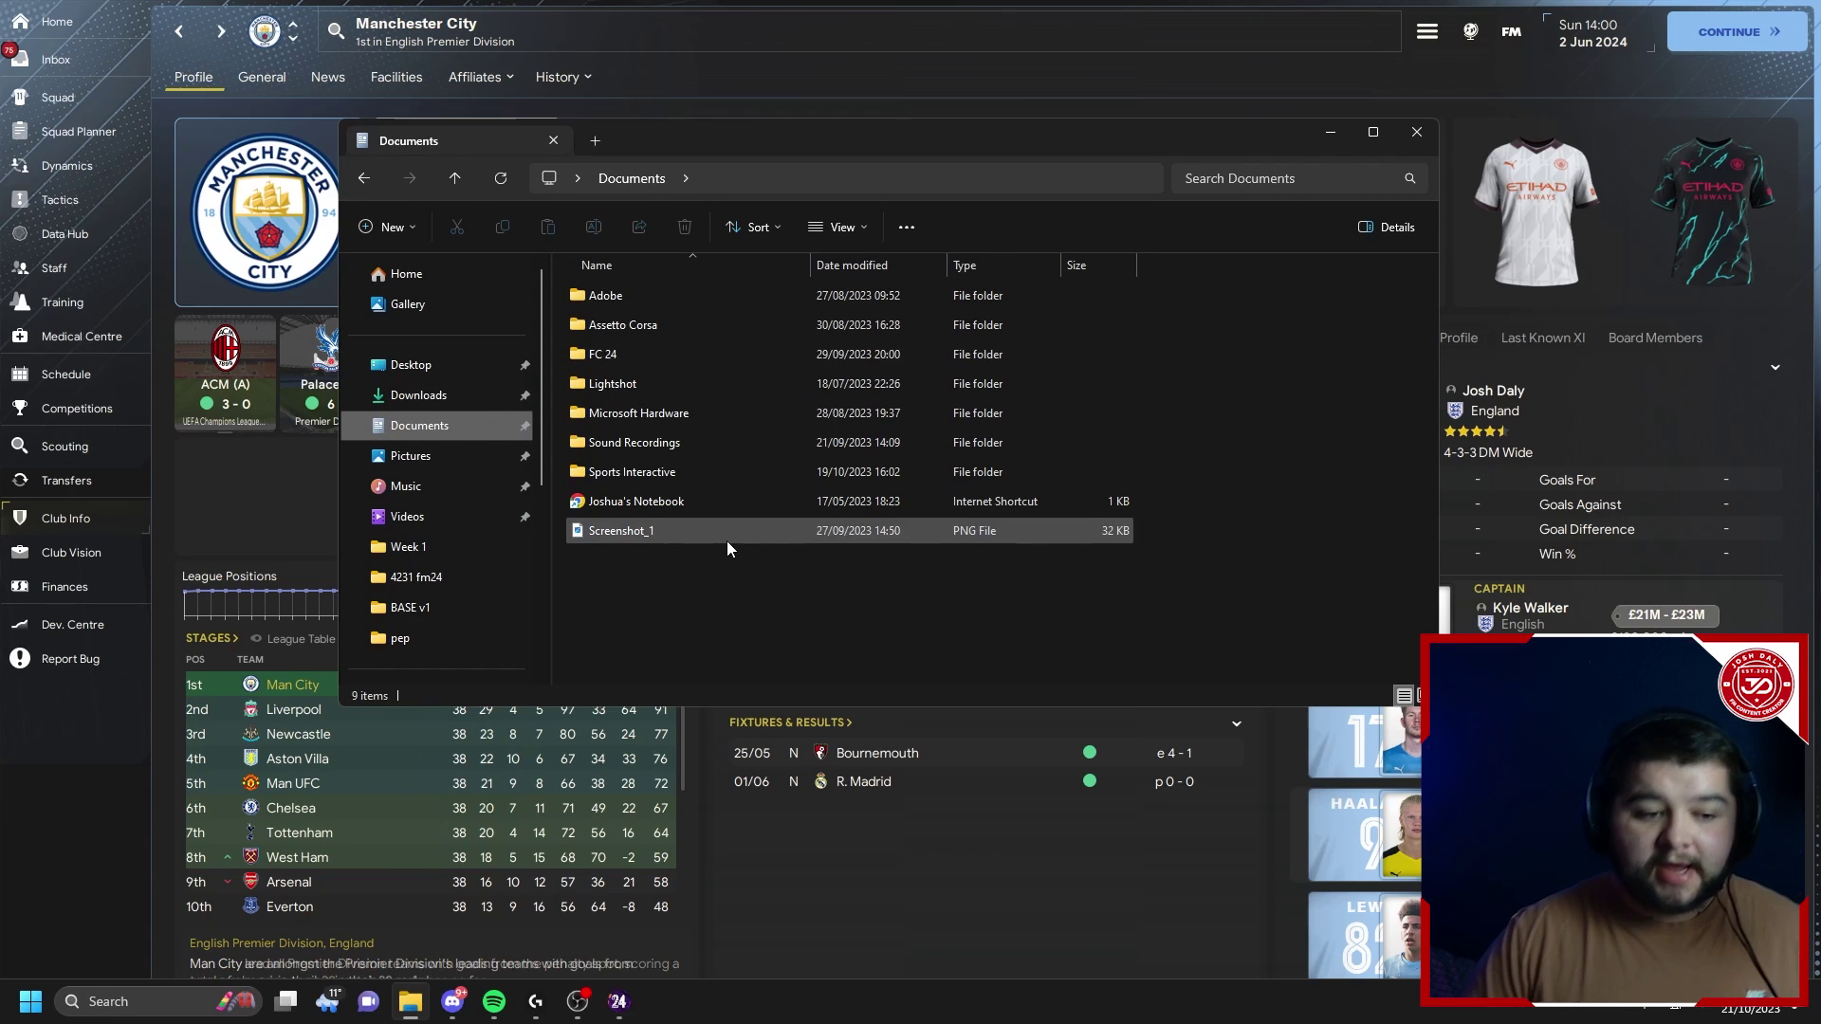
pyautogui.doubleClick(707, 474)
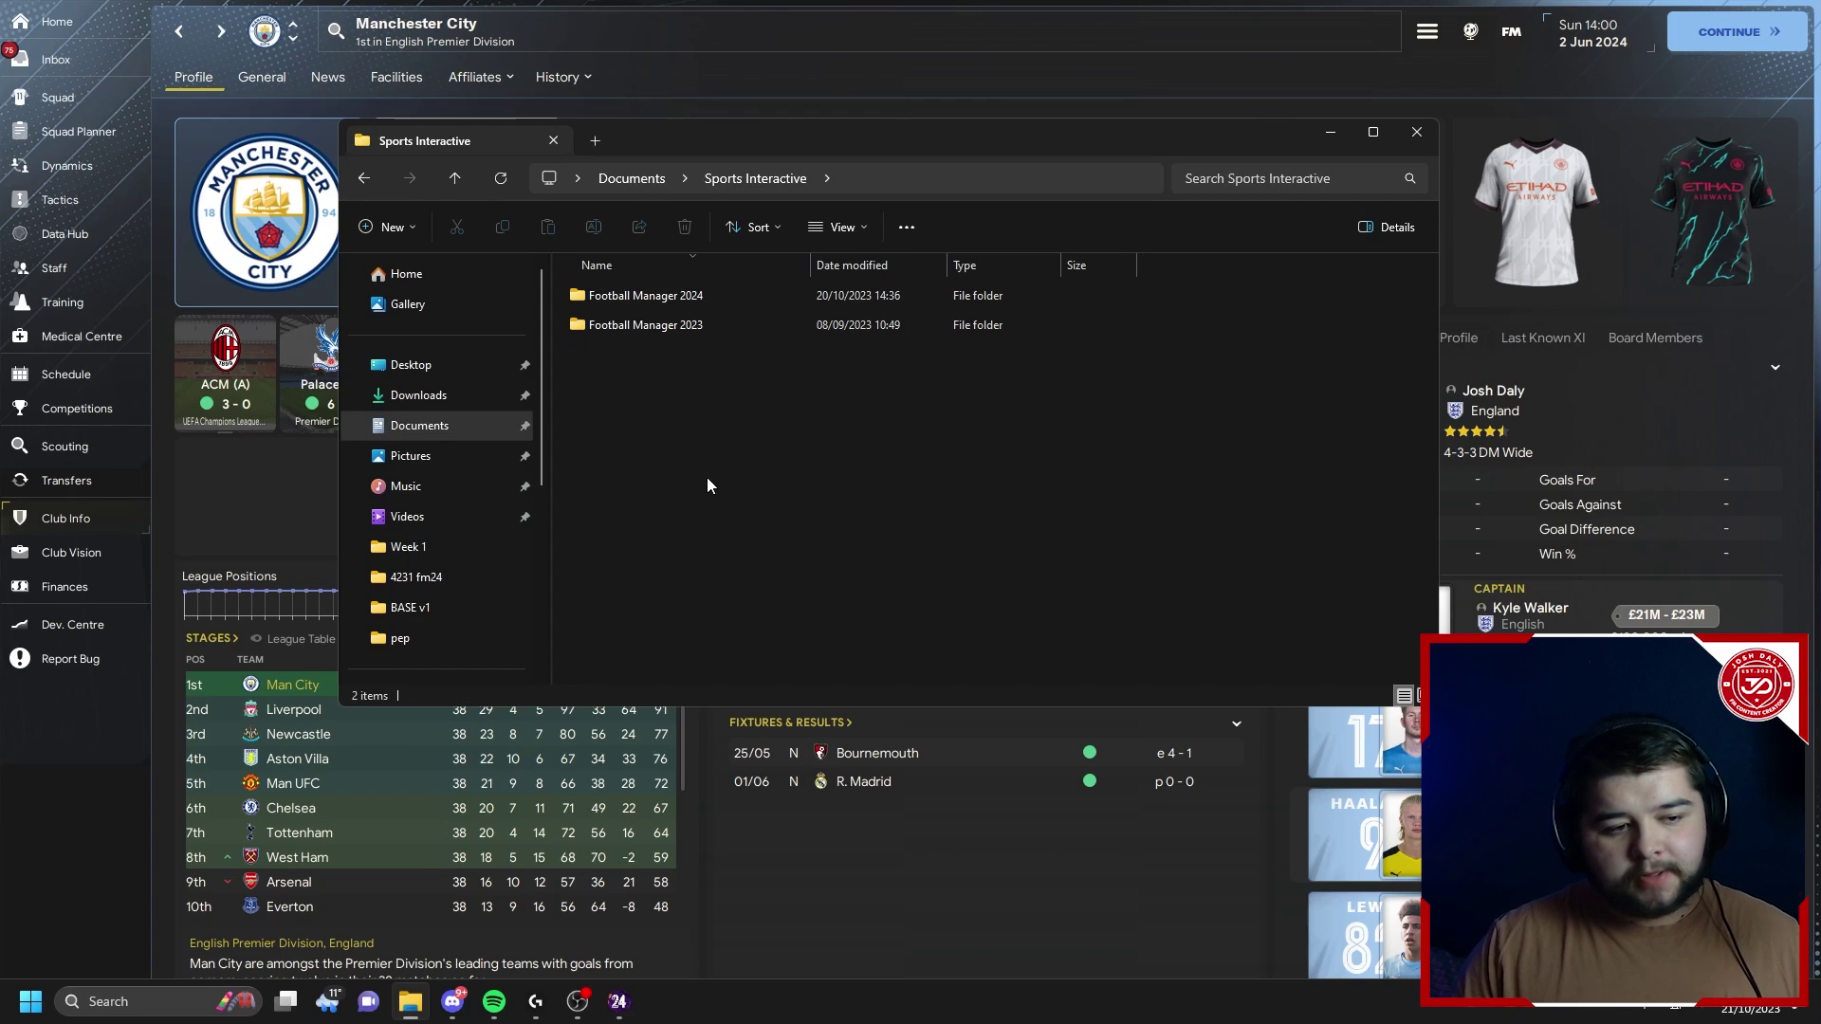
pyautogui.doubleClick(719, 298)
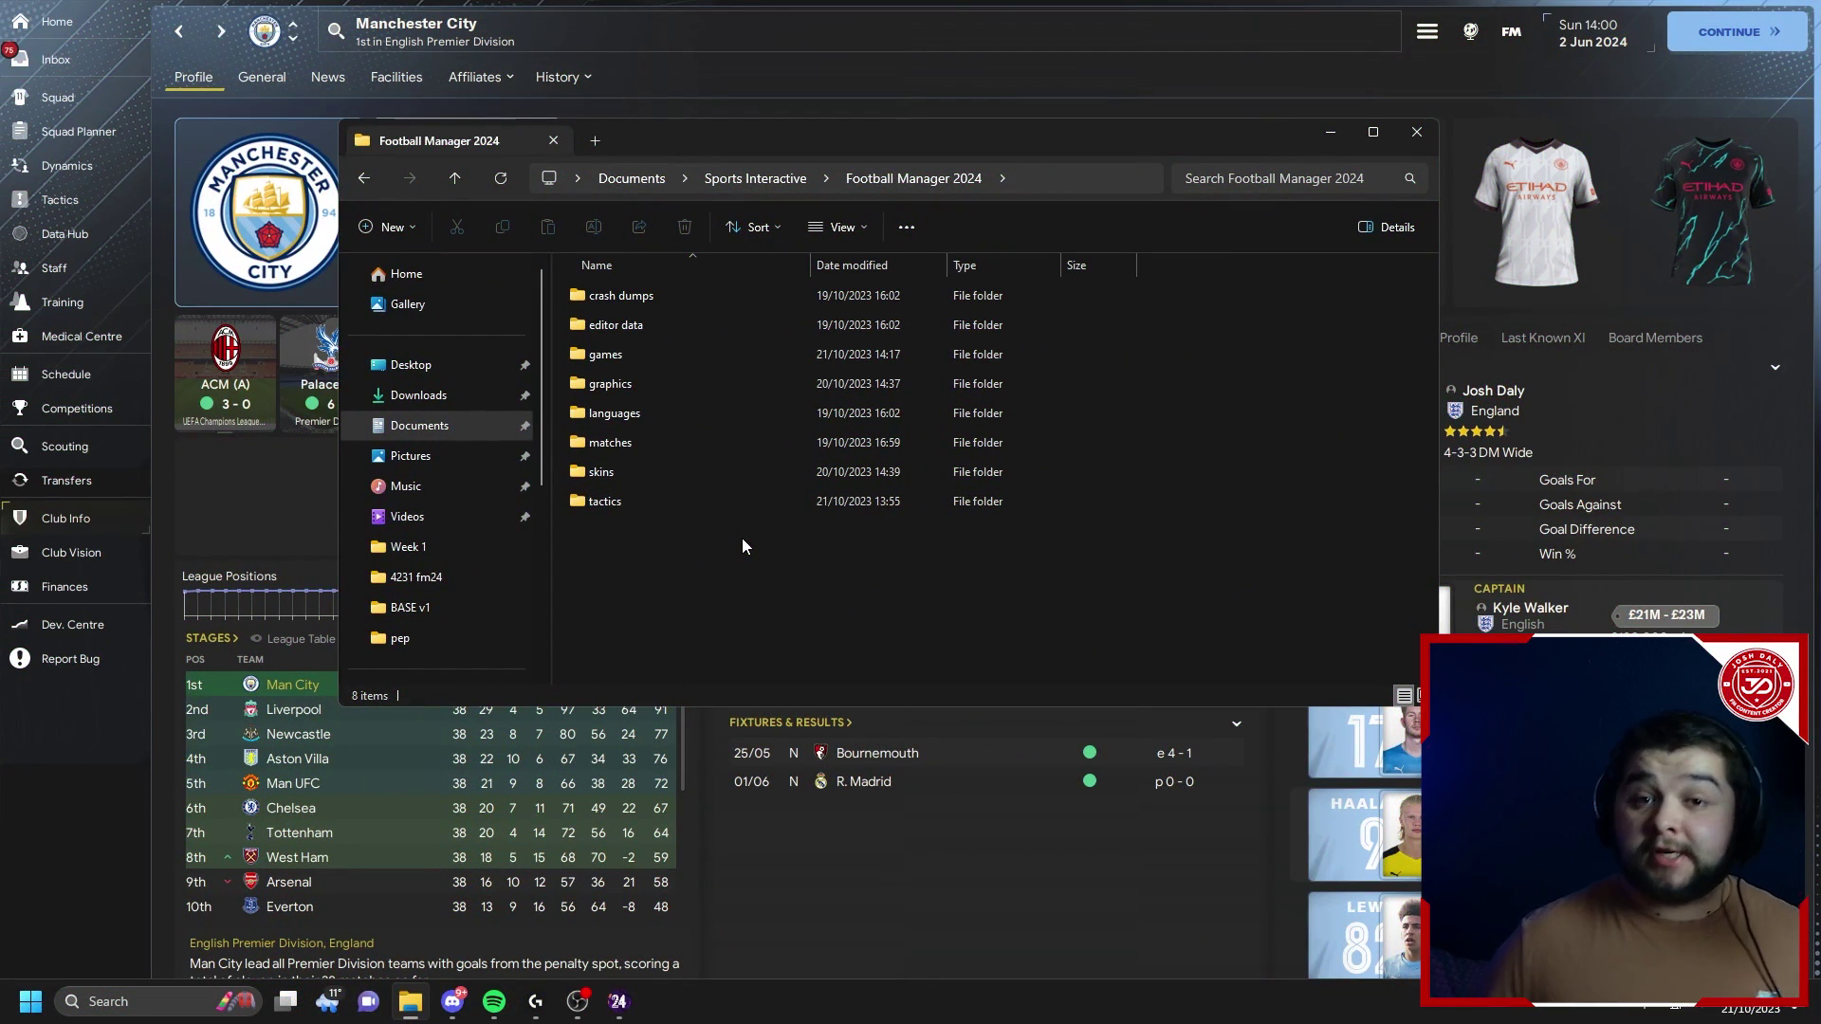
# Open the downloaded WTCS.Gold.v1.0 (1) archive from Downloads with WinRAR and dismiss the trial notice
pyautogui.click(437, 394)
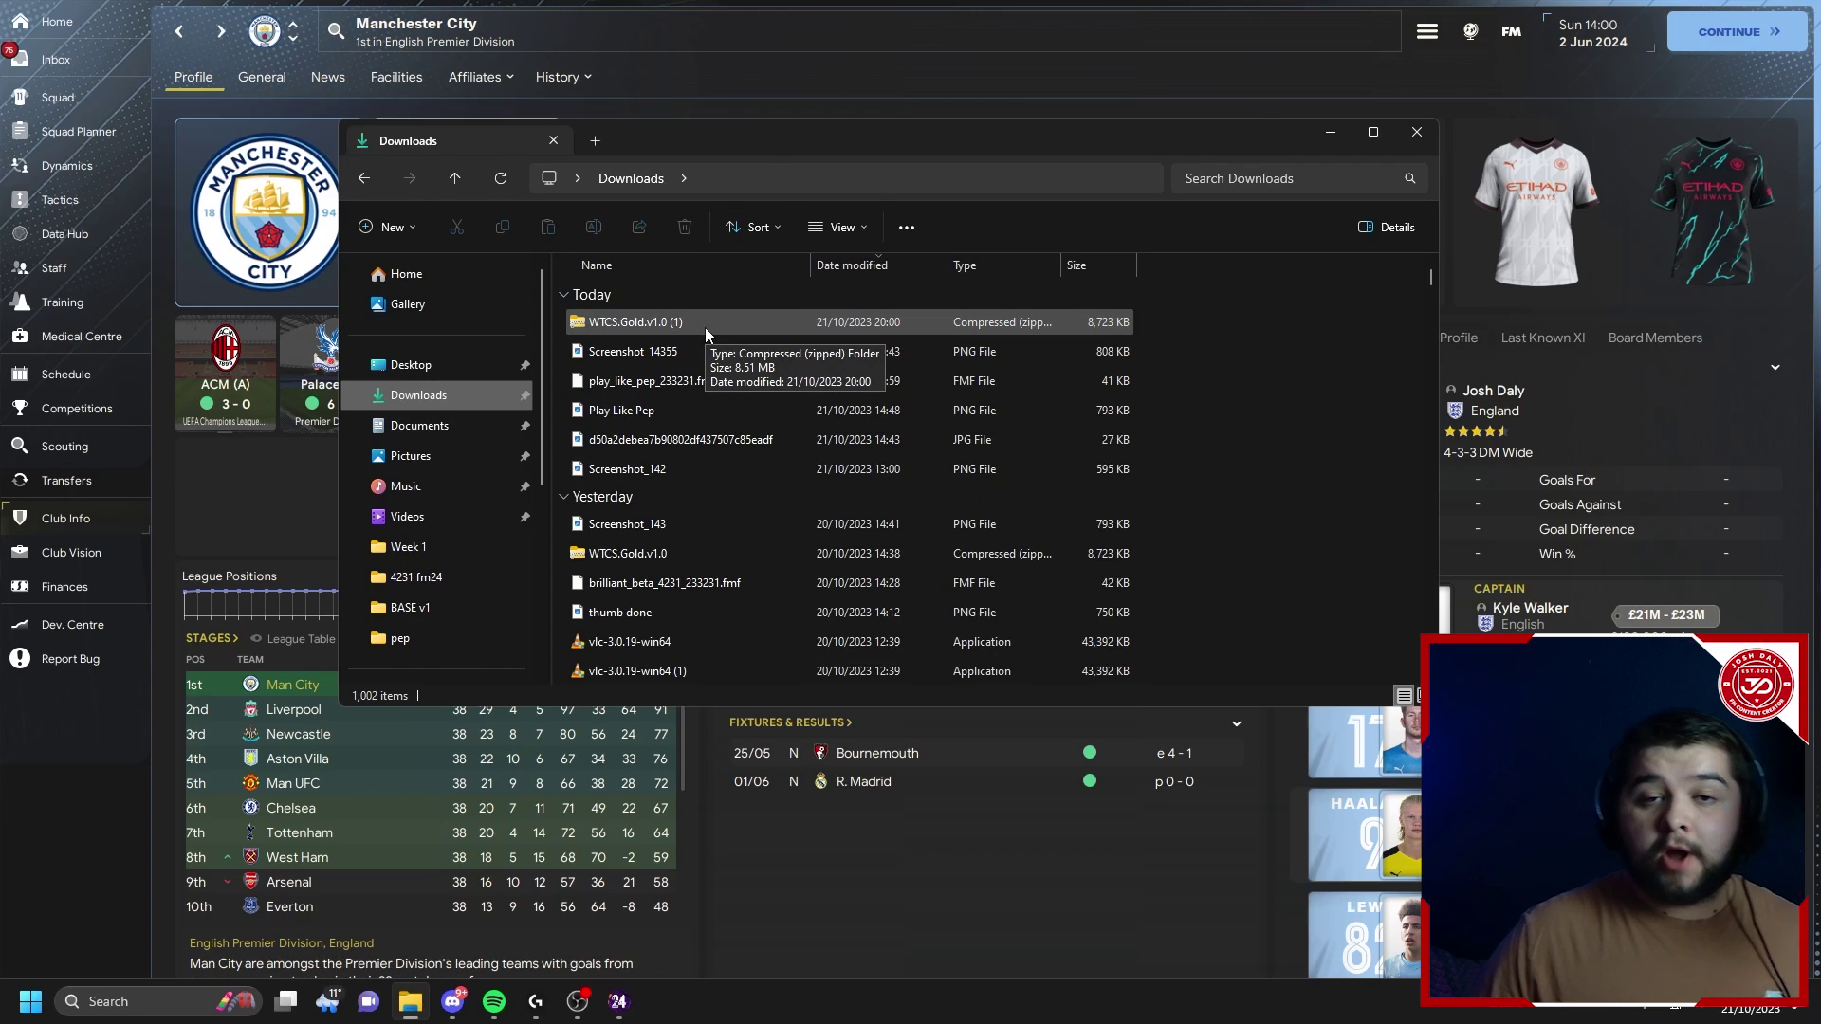
pyautogui.click(704, 327)
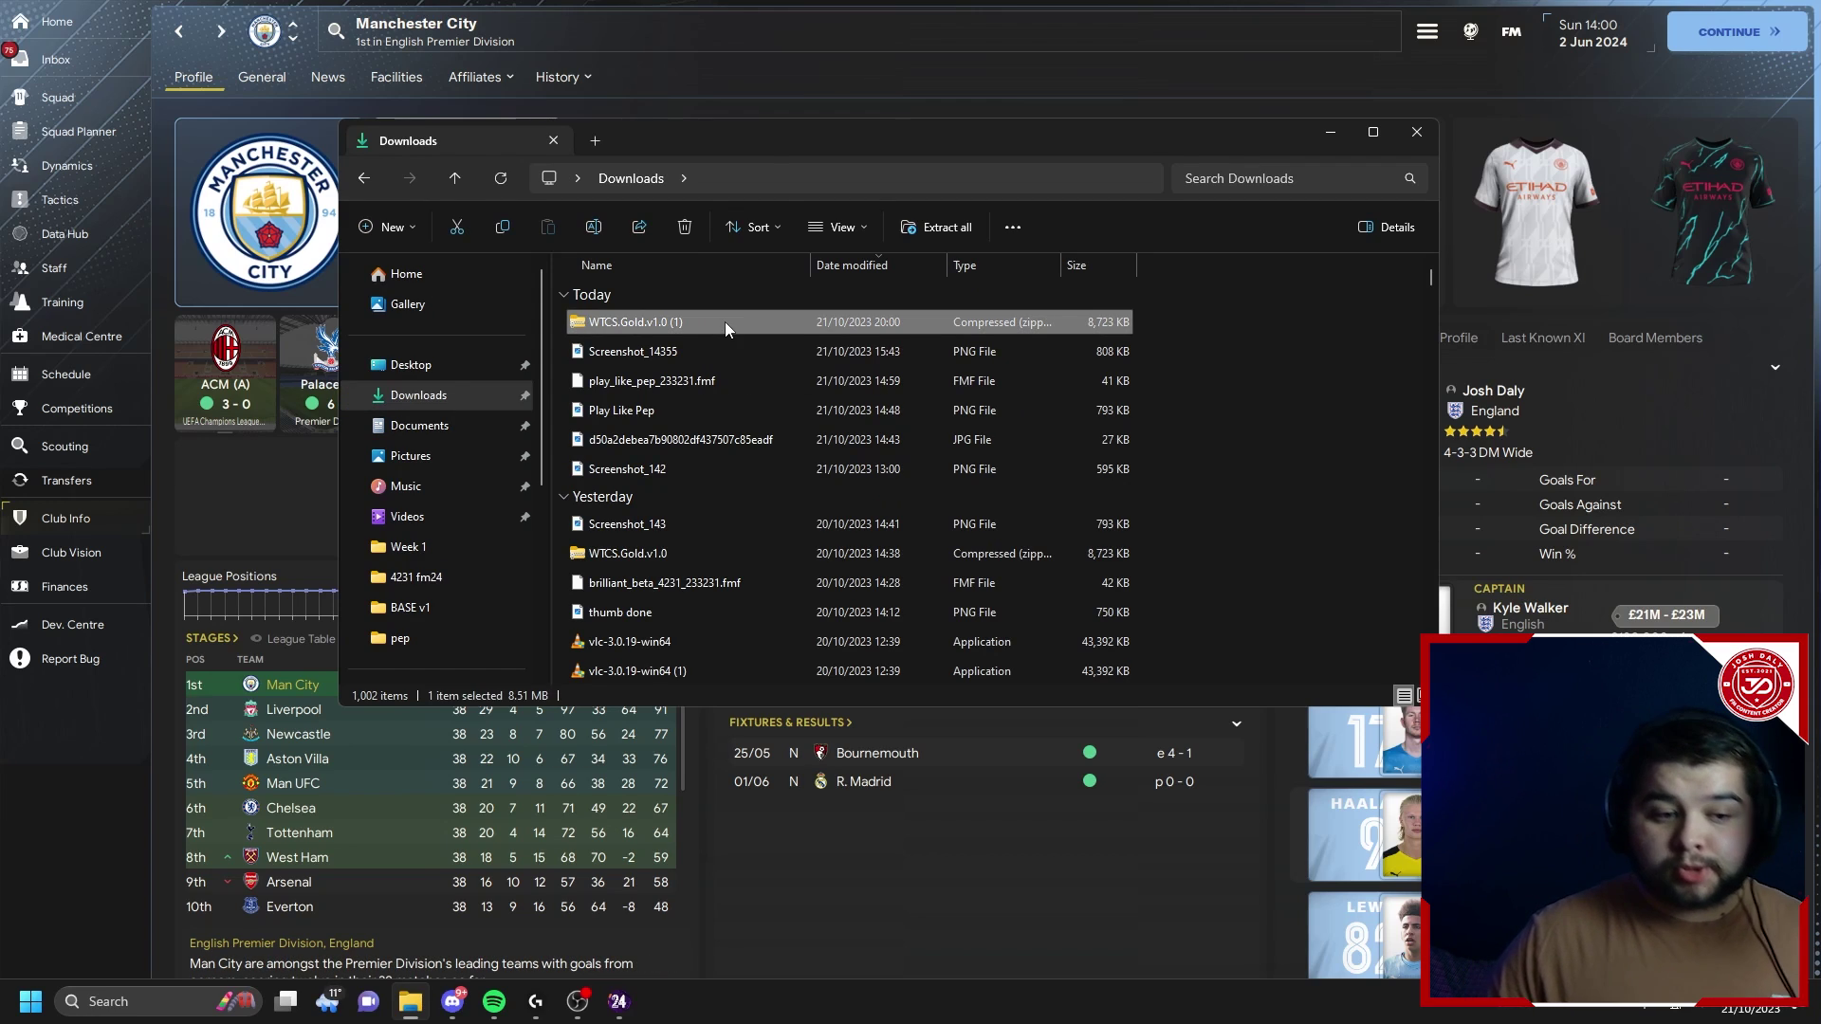
pyautogui.rightClick(725, 322)
pyautogui.moveTo(889, 423)
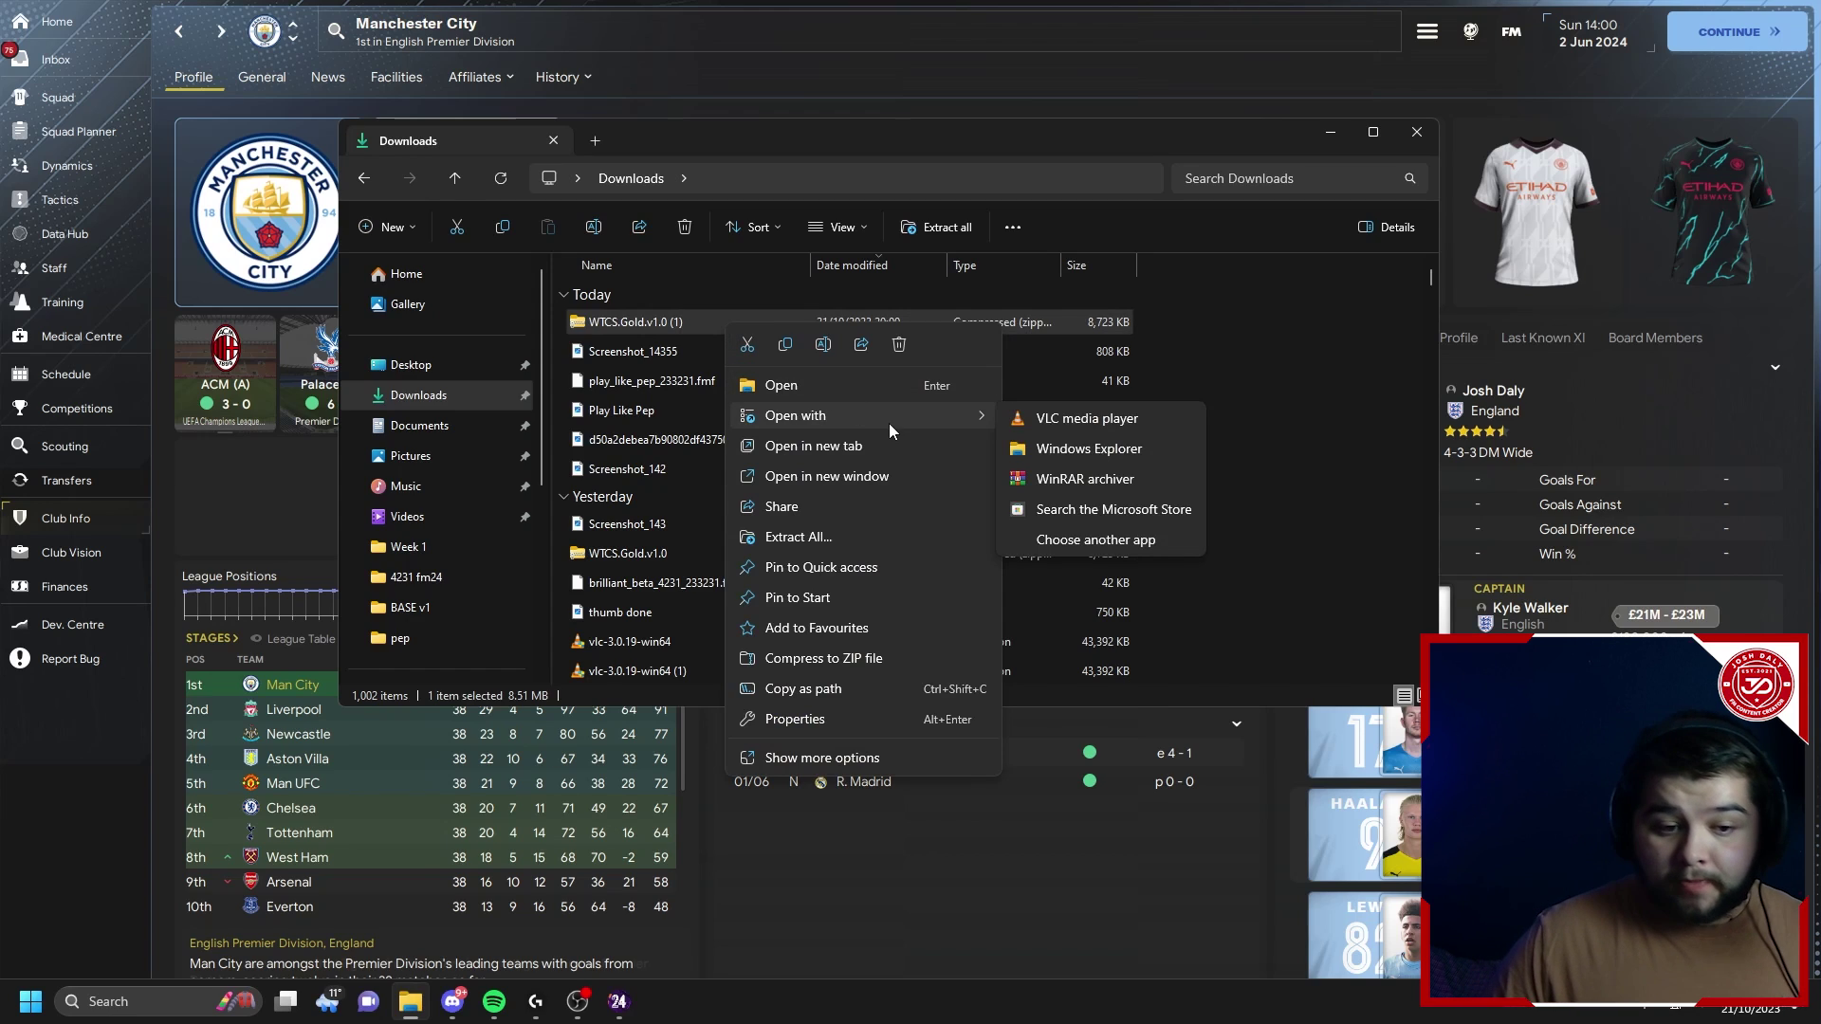
pyautogui.click(1091, 480)
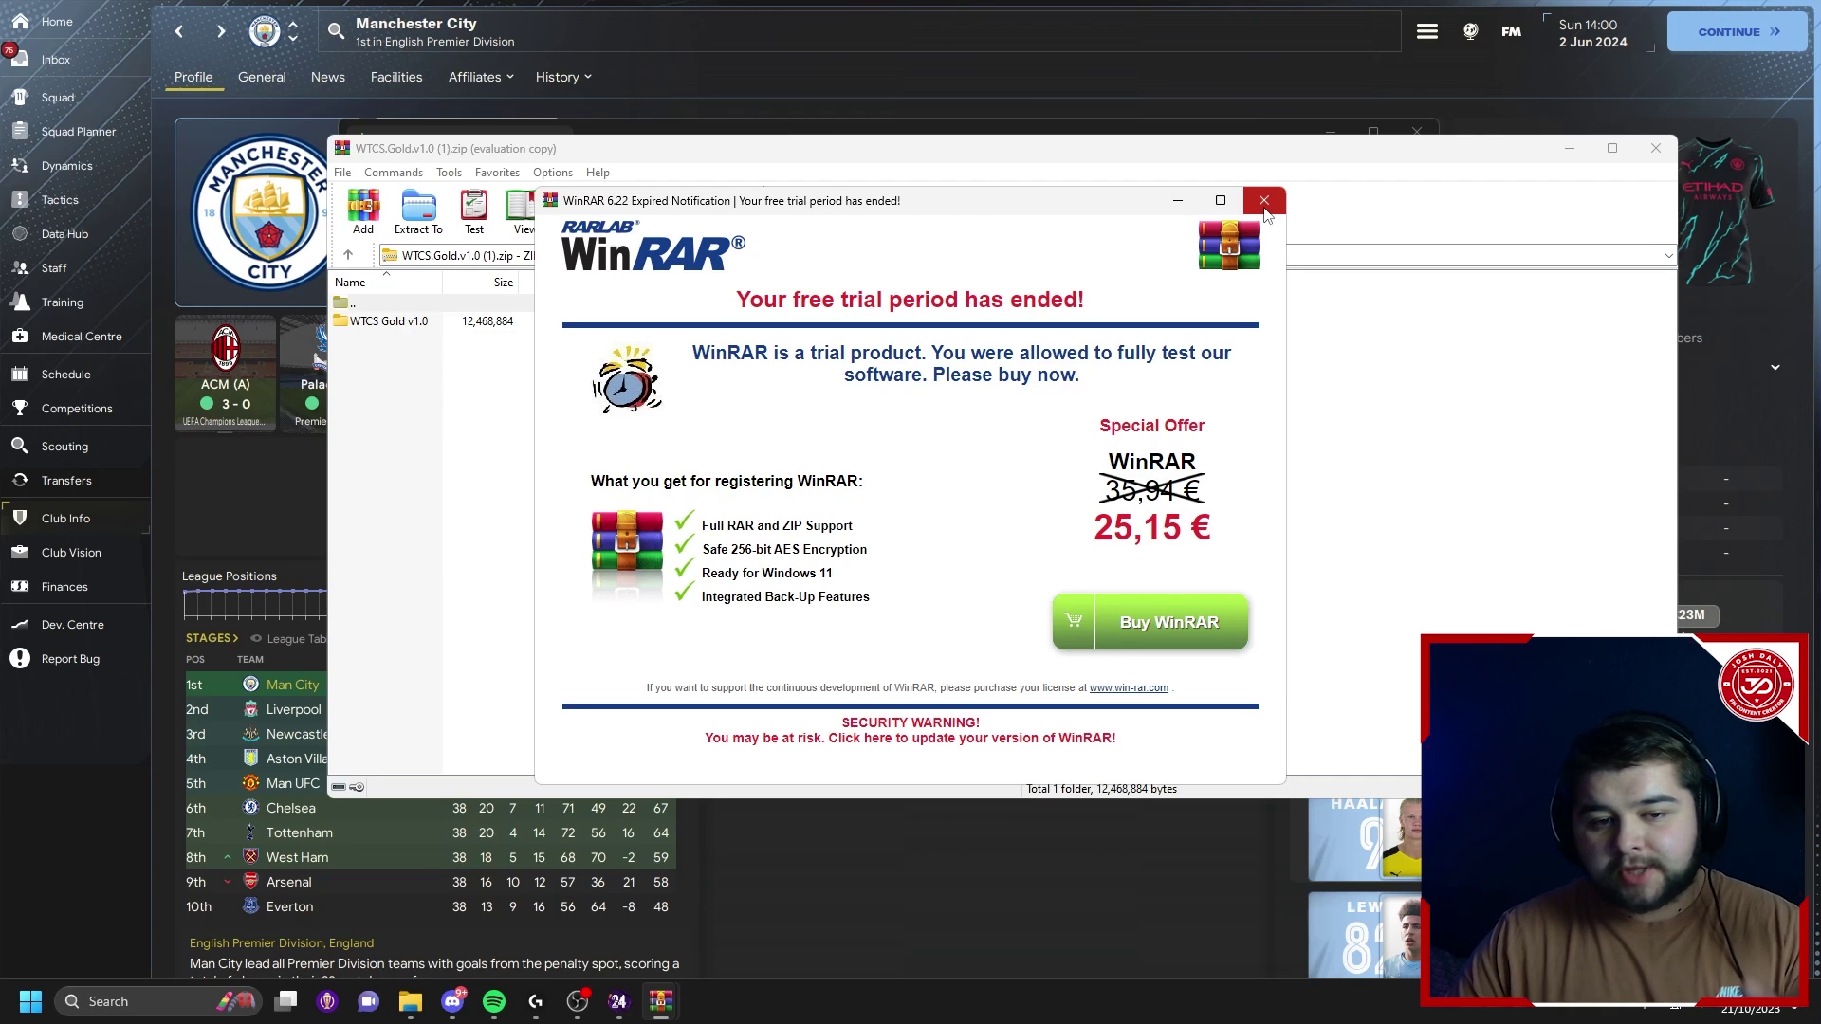
pyautogui.click(1254, 207)
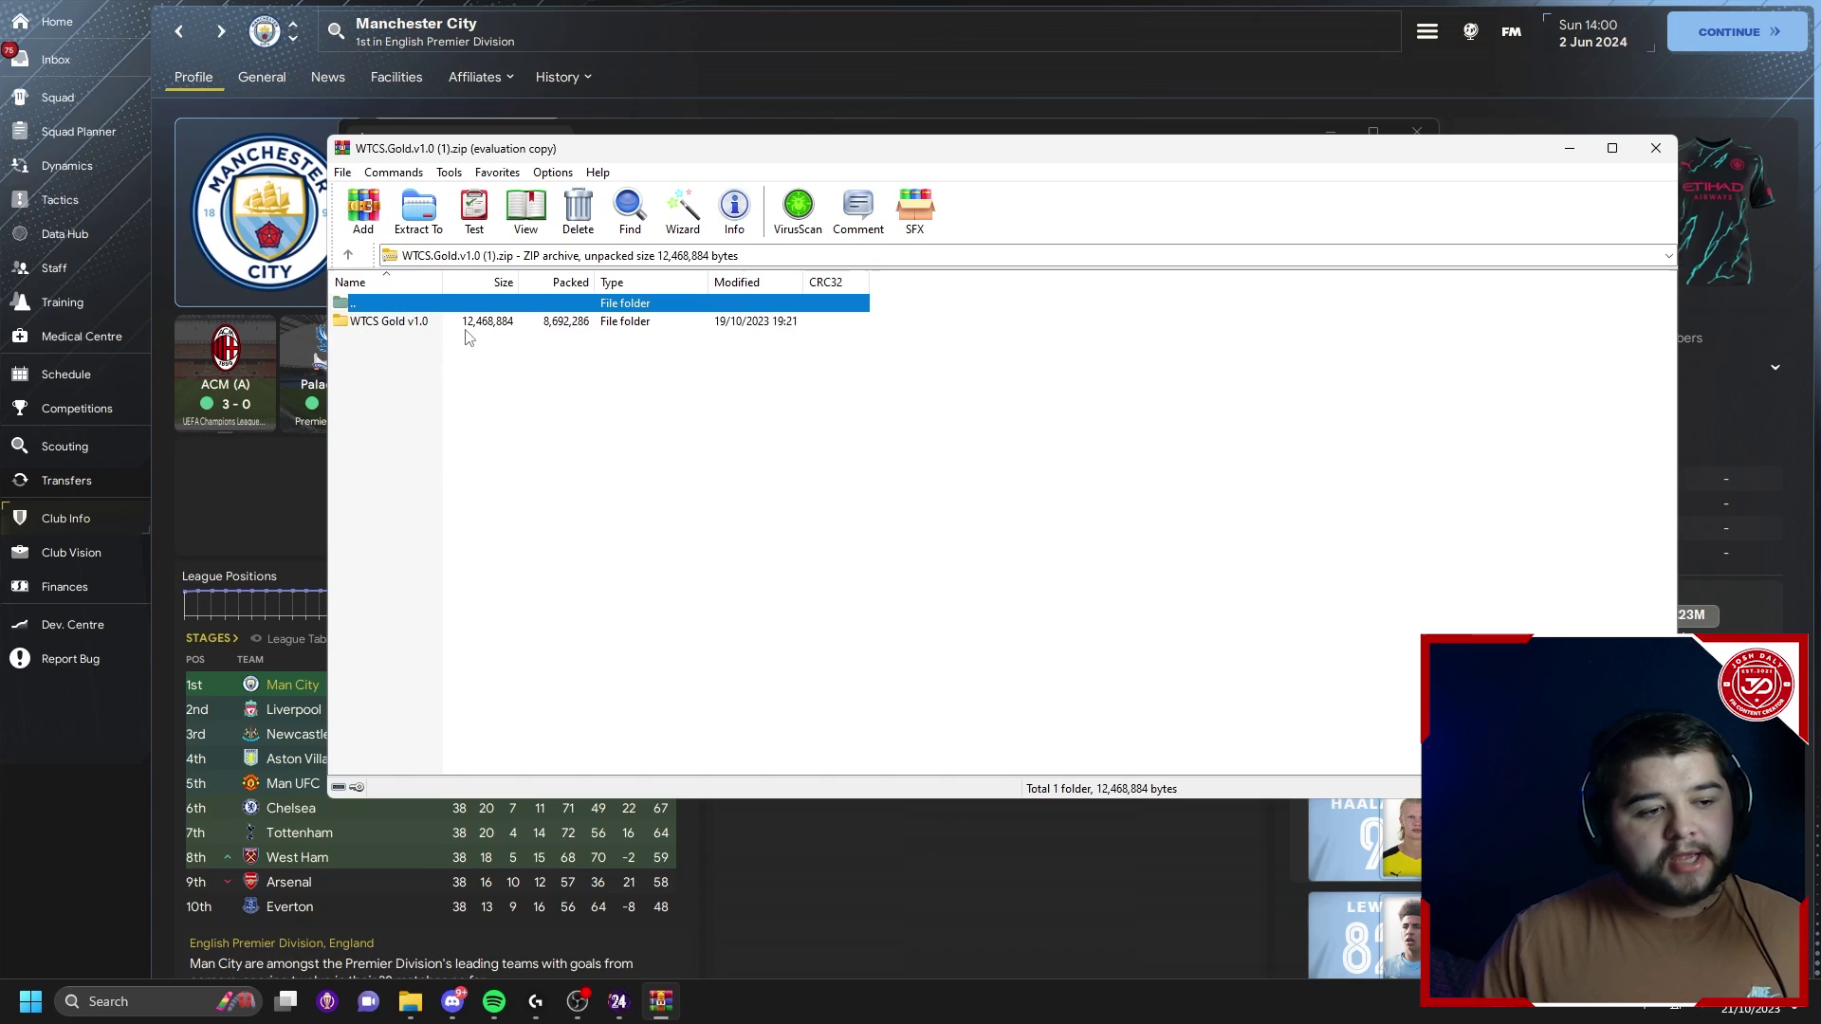
# Extract the WTCS Gold v1.0 folder to the skins folder in Documents > Sports Interactive > Football Manager 2024
pyautogui.rightClick(429, 325)
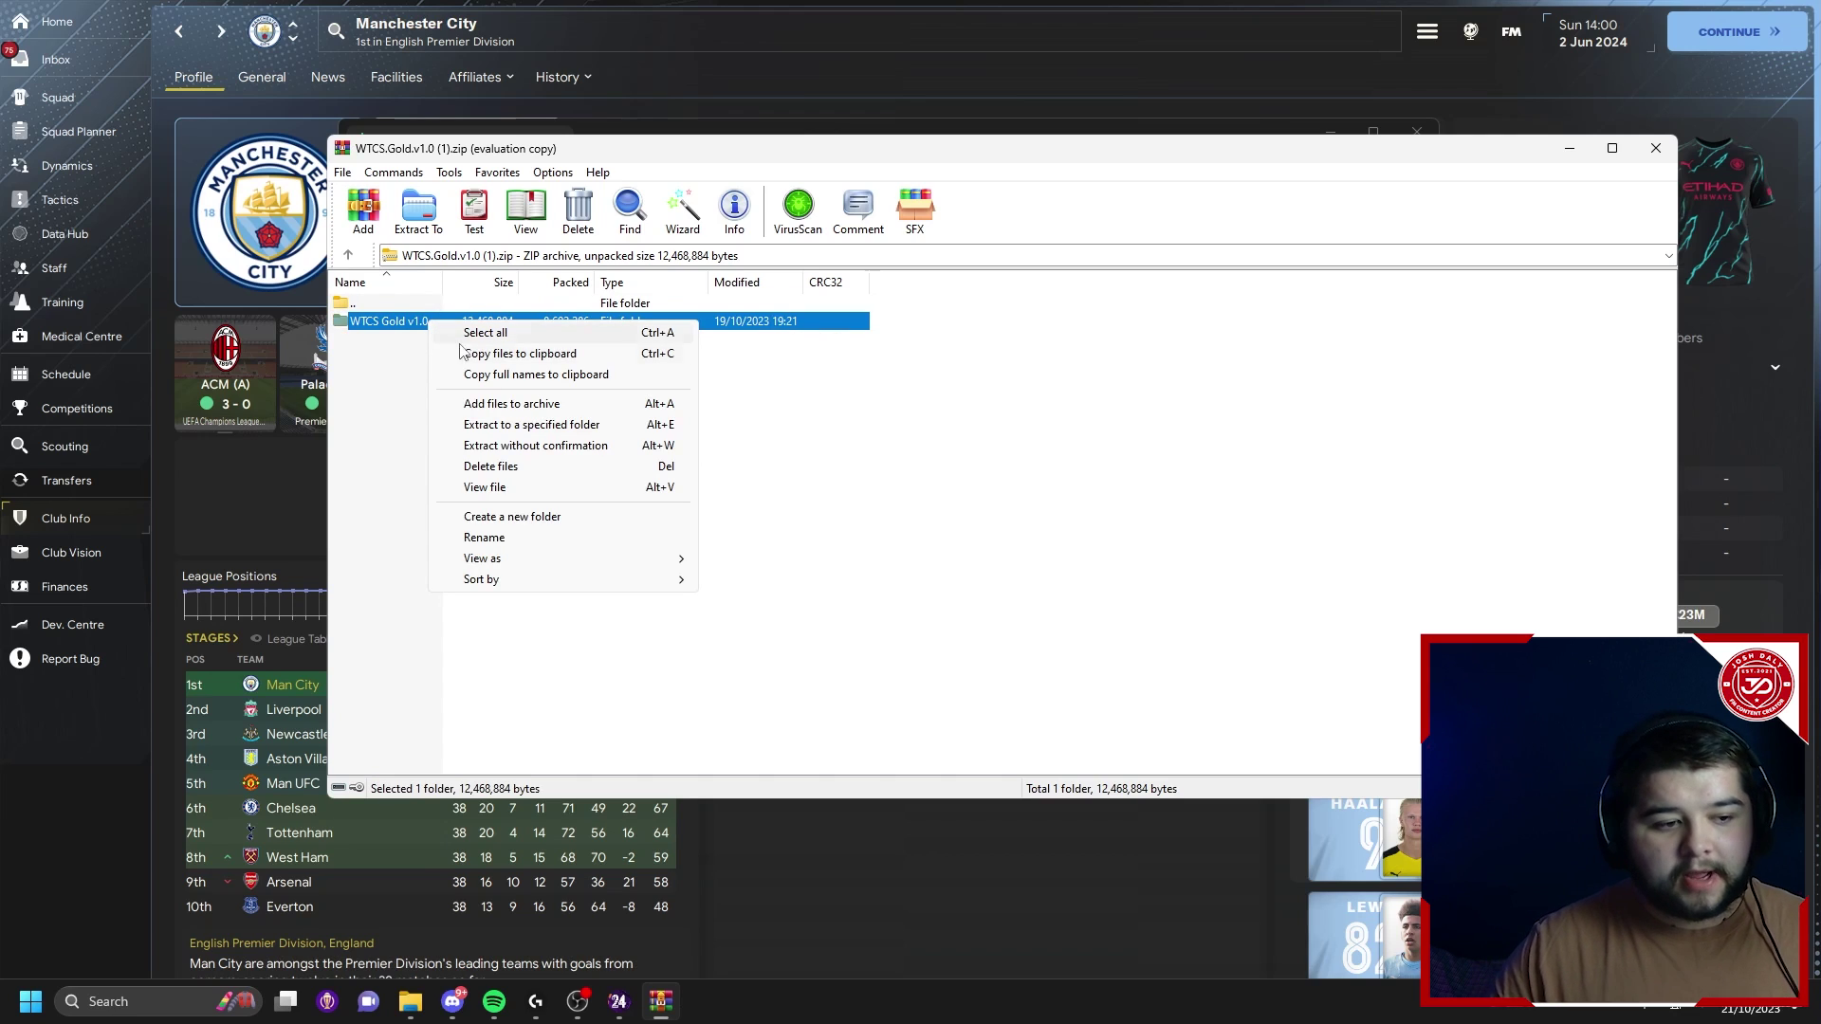
pyautogui.click(530, 425)
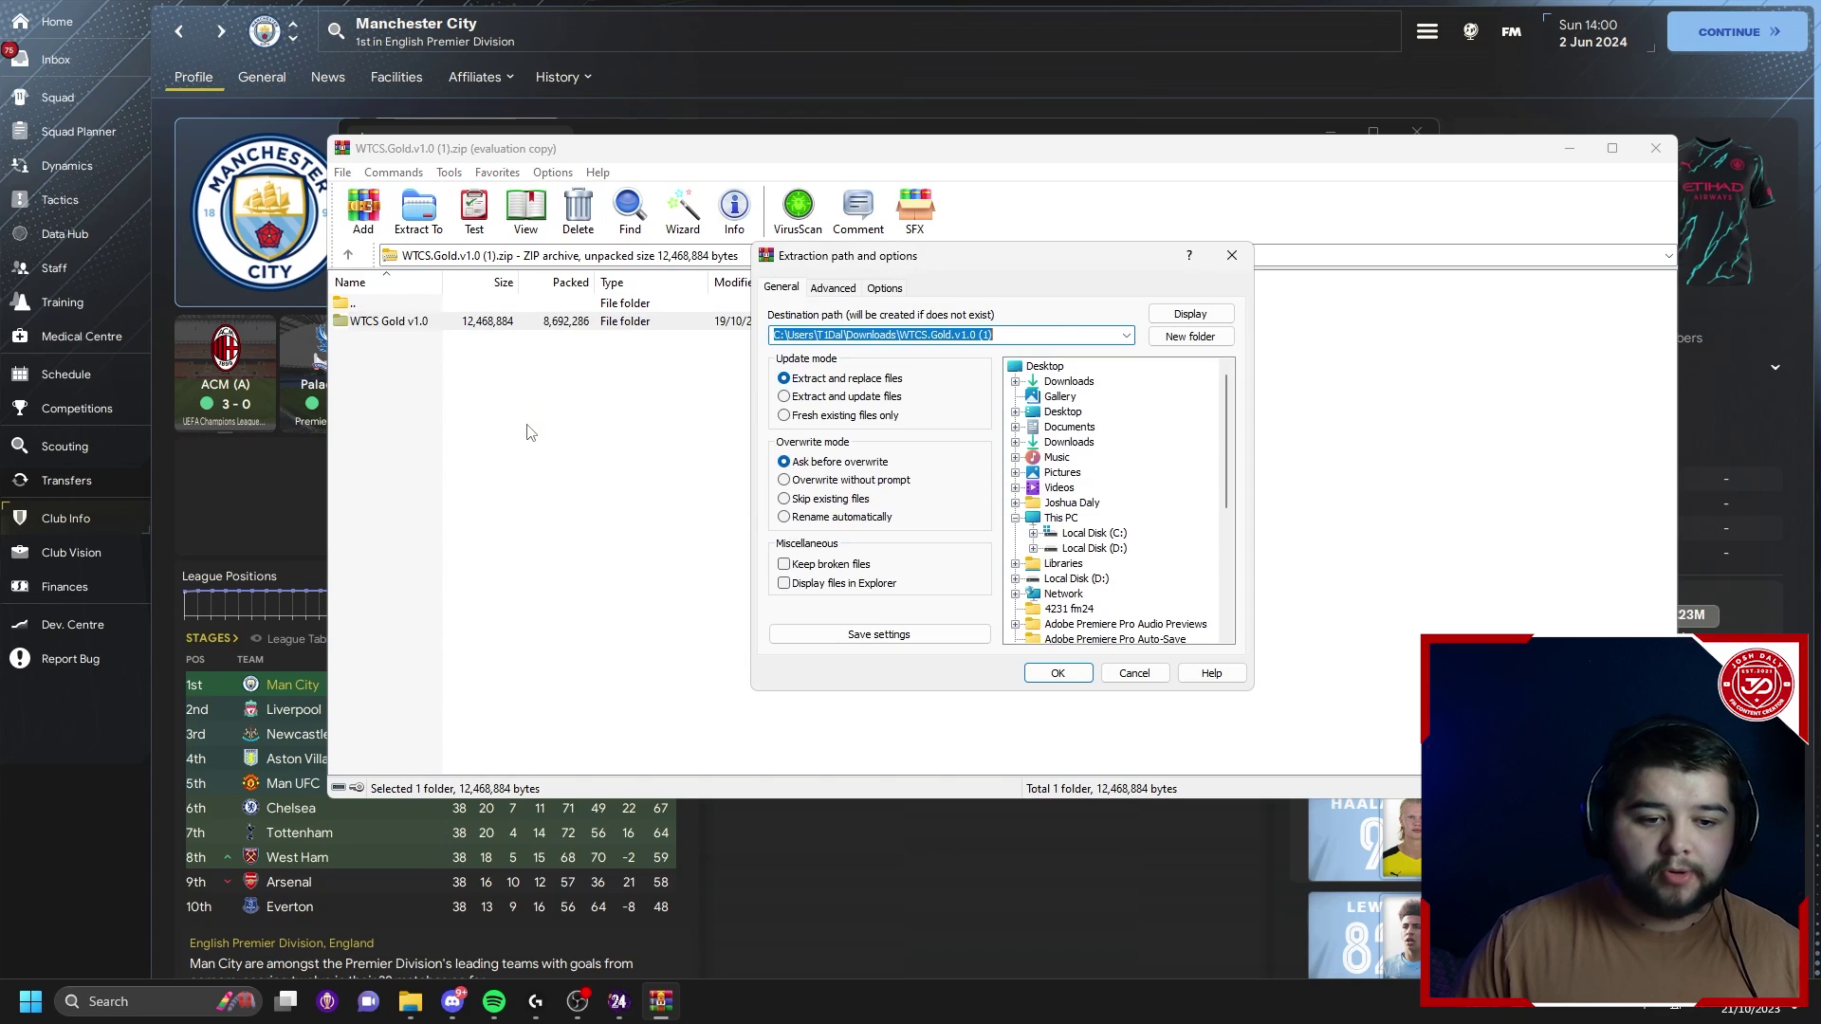
pyautogui.click(1016, 428)
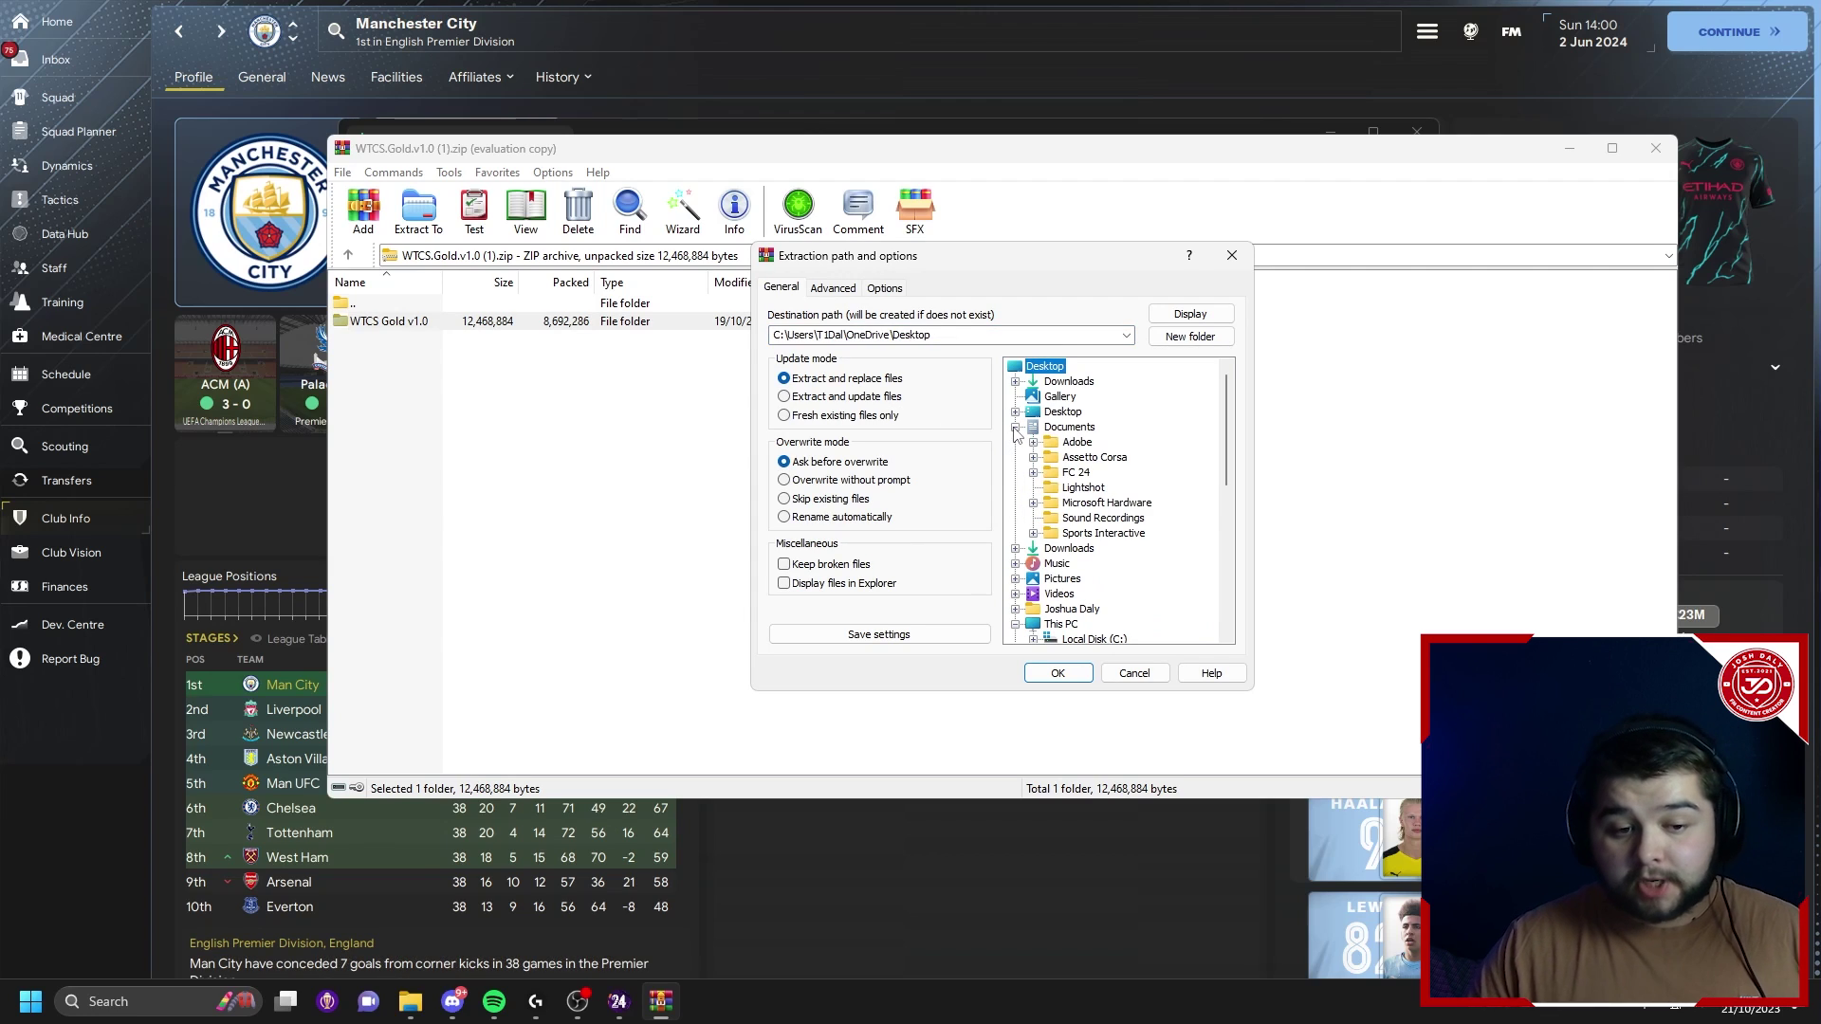
pyautogui.click(1033, 533)
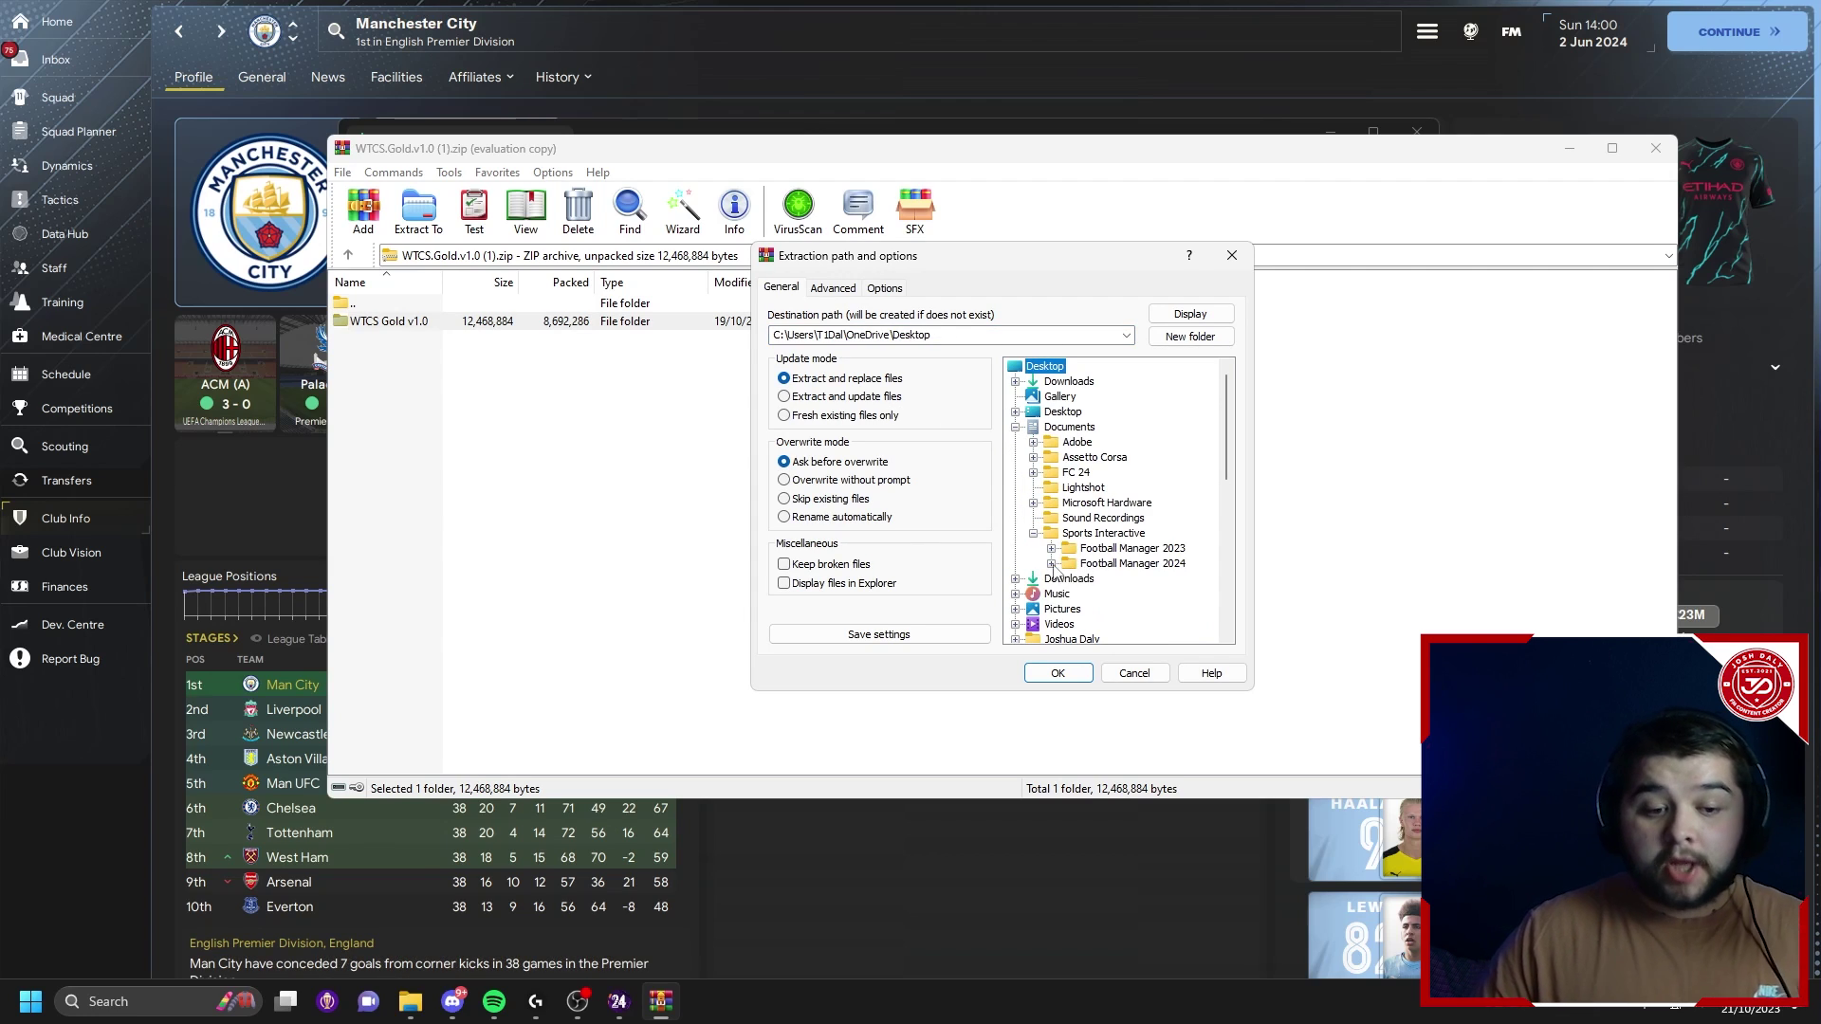
pyautogui.click(1051, 564)
pyautogui.click(1115, 613)
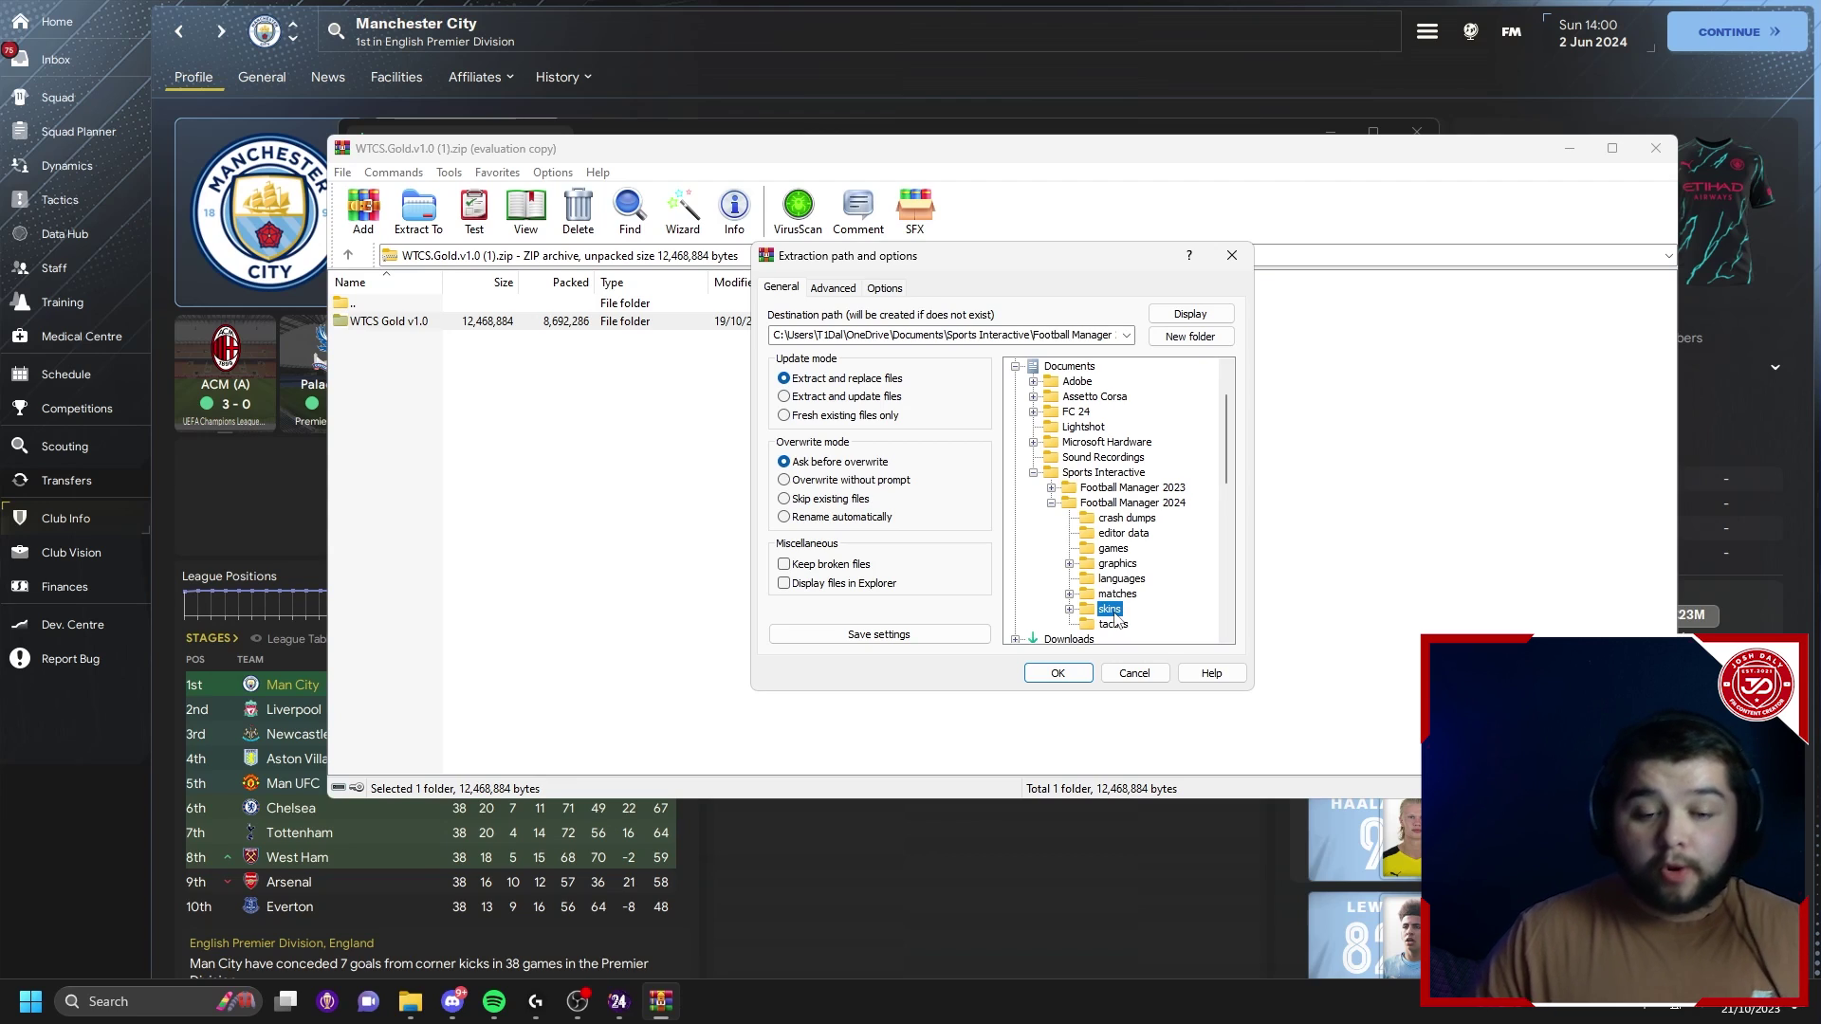
pyautogui.click(1079, 679)
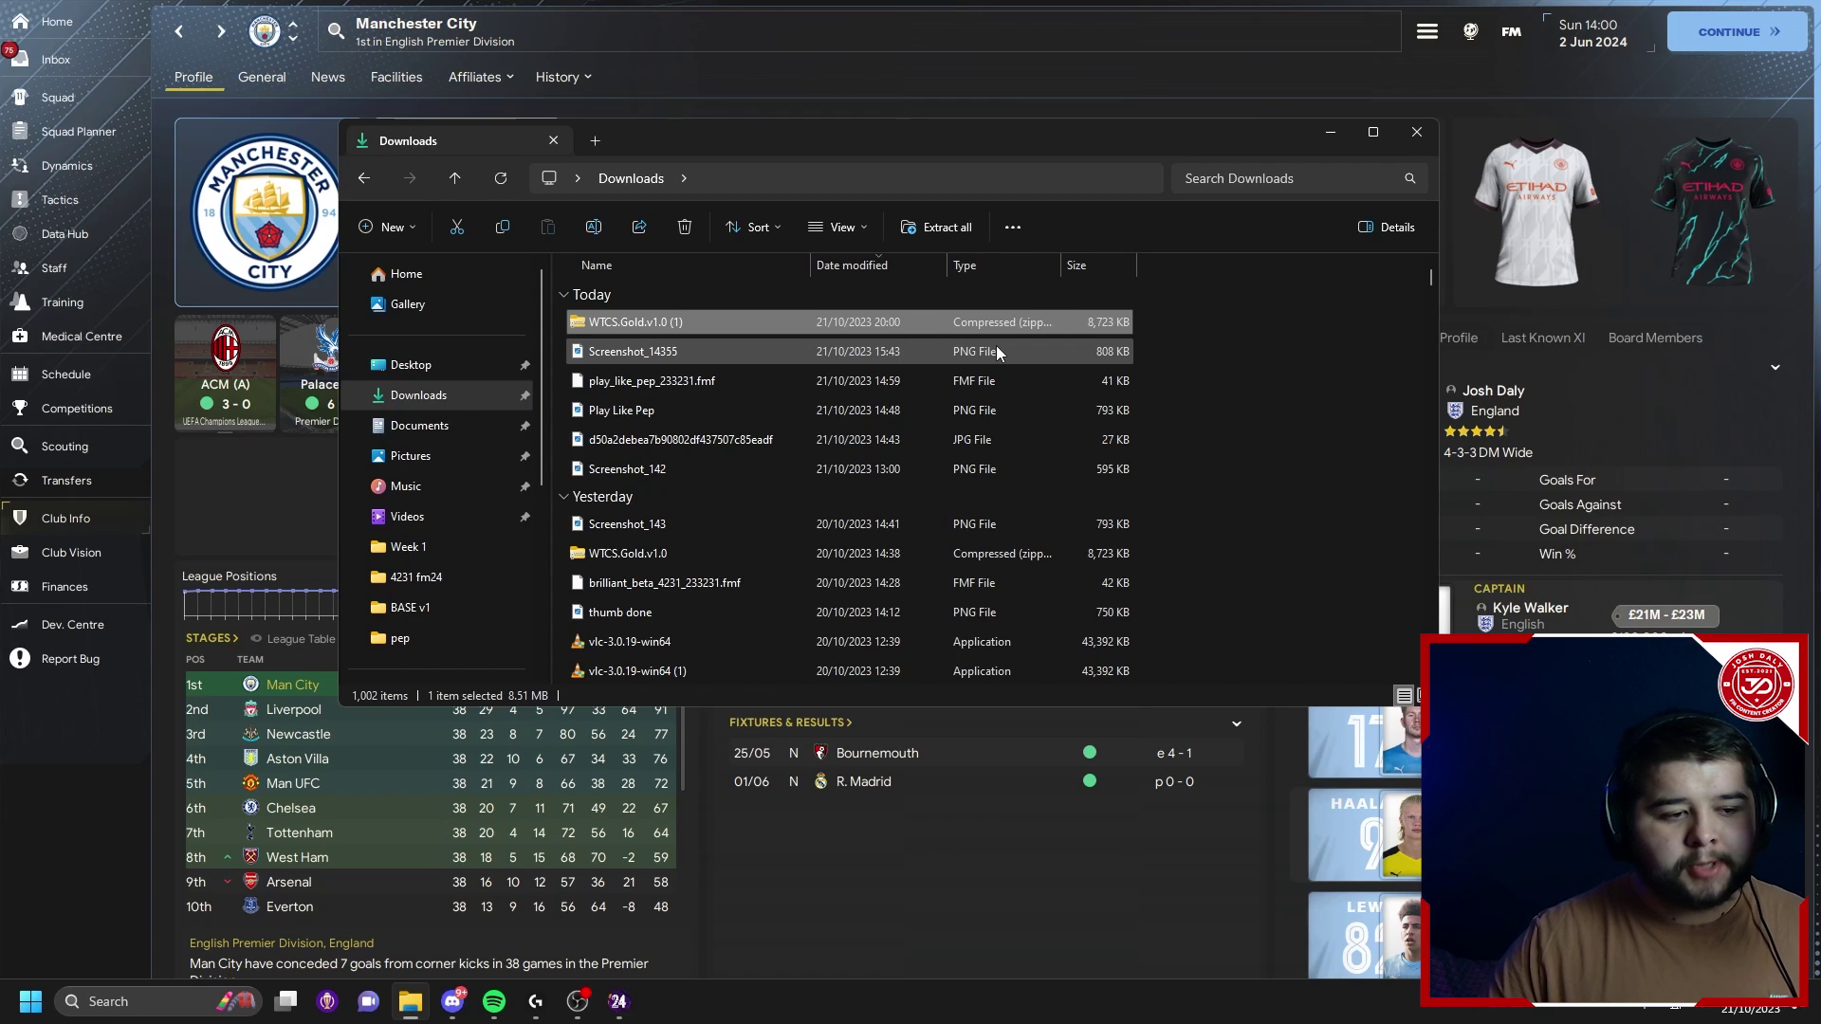
# Open the graphics folder in Documents > Sports Interactive > Football Manager 2024 and look through its graphics subfolders and stadium images
pyautogui.click(476, 427)
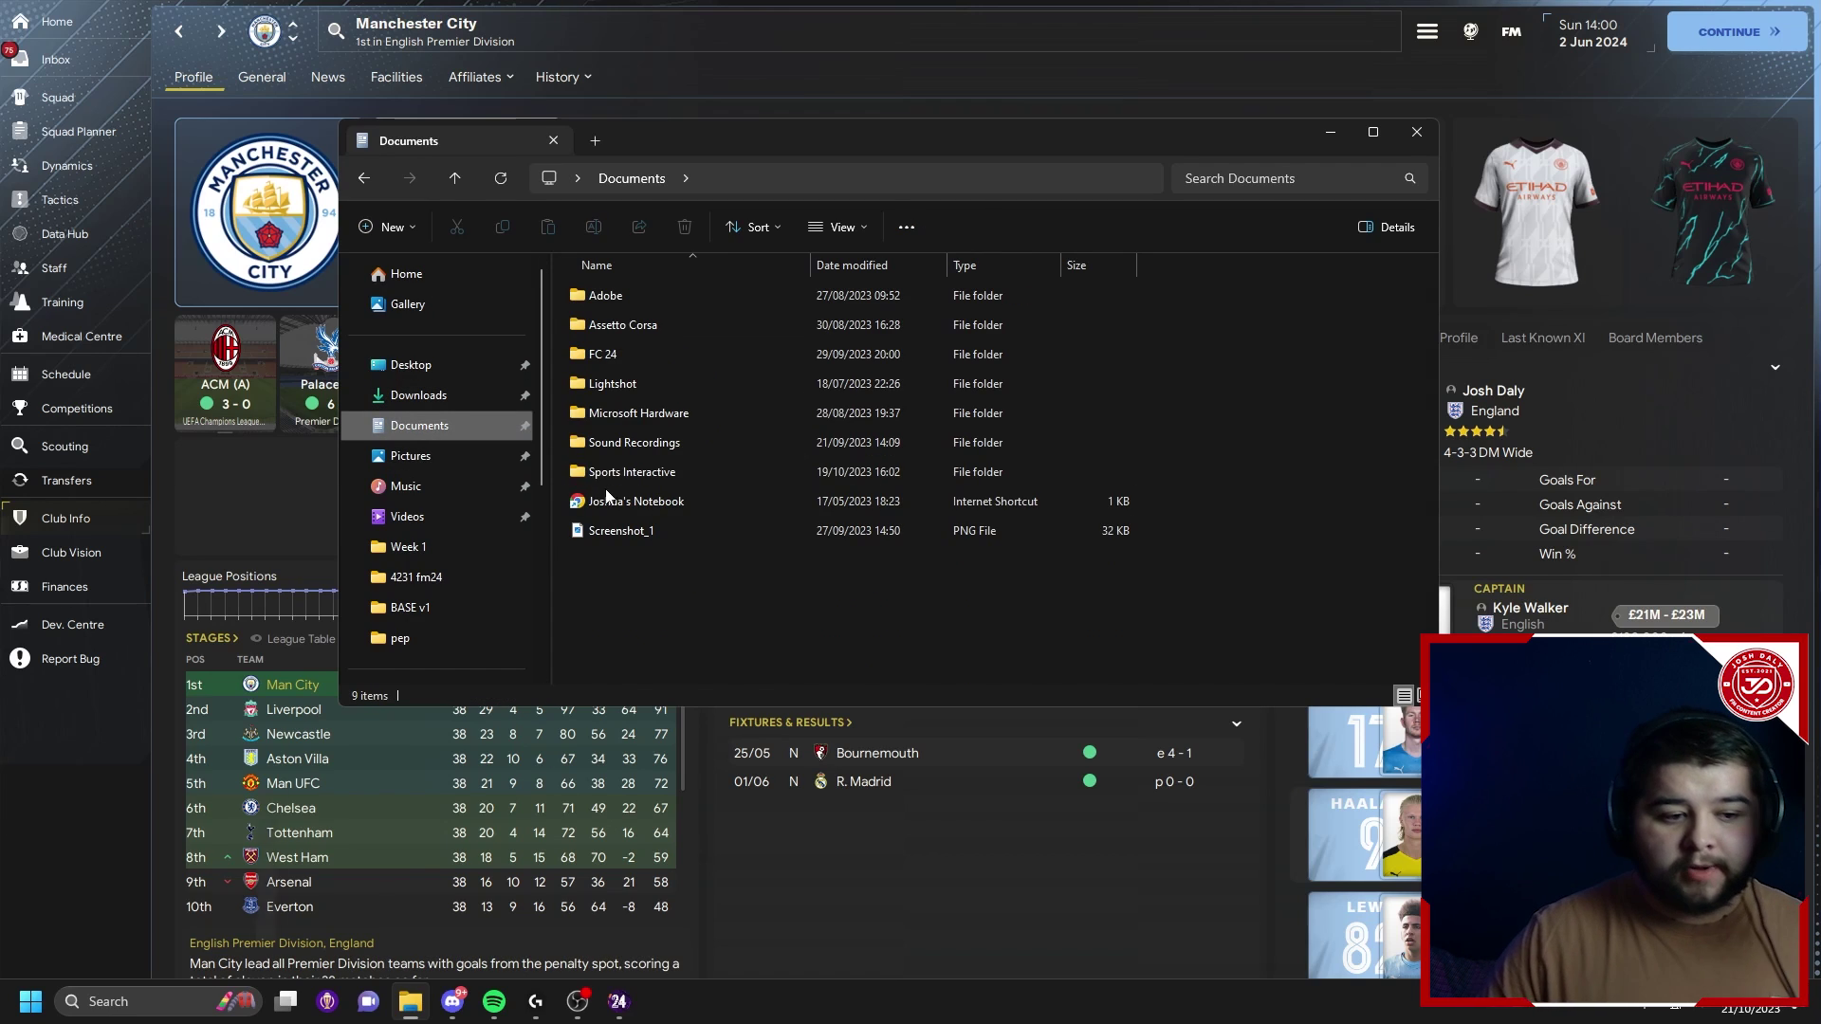
pyautogui.click(641, 476)
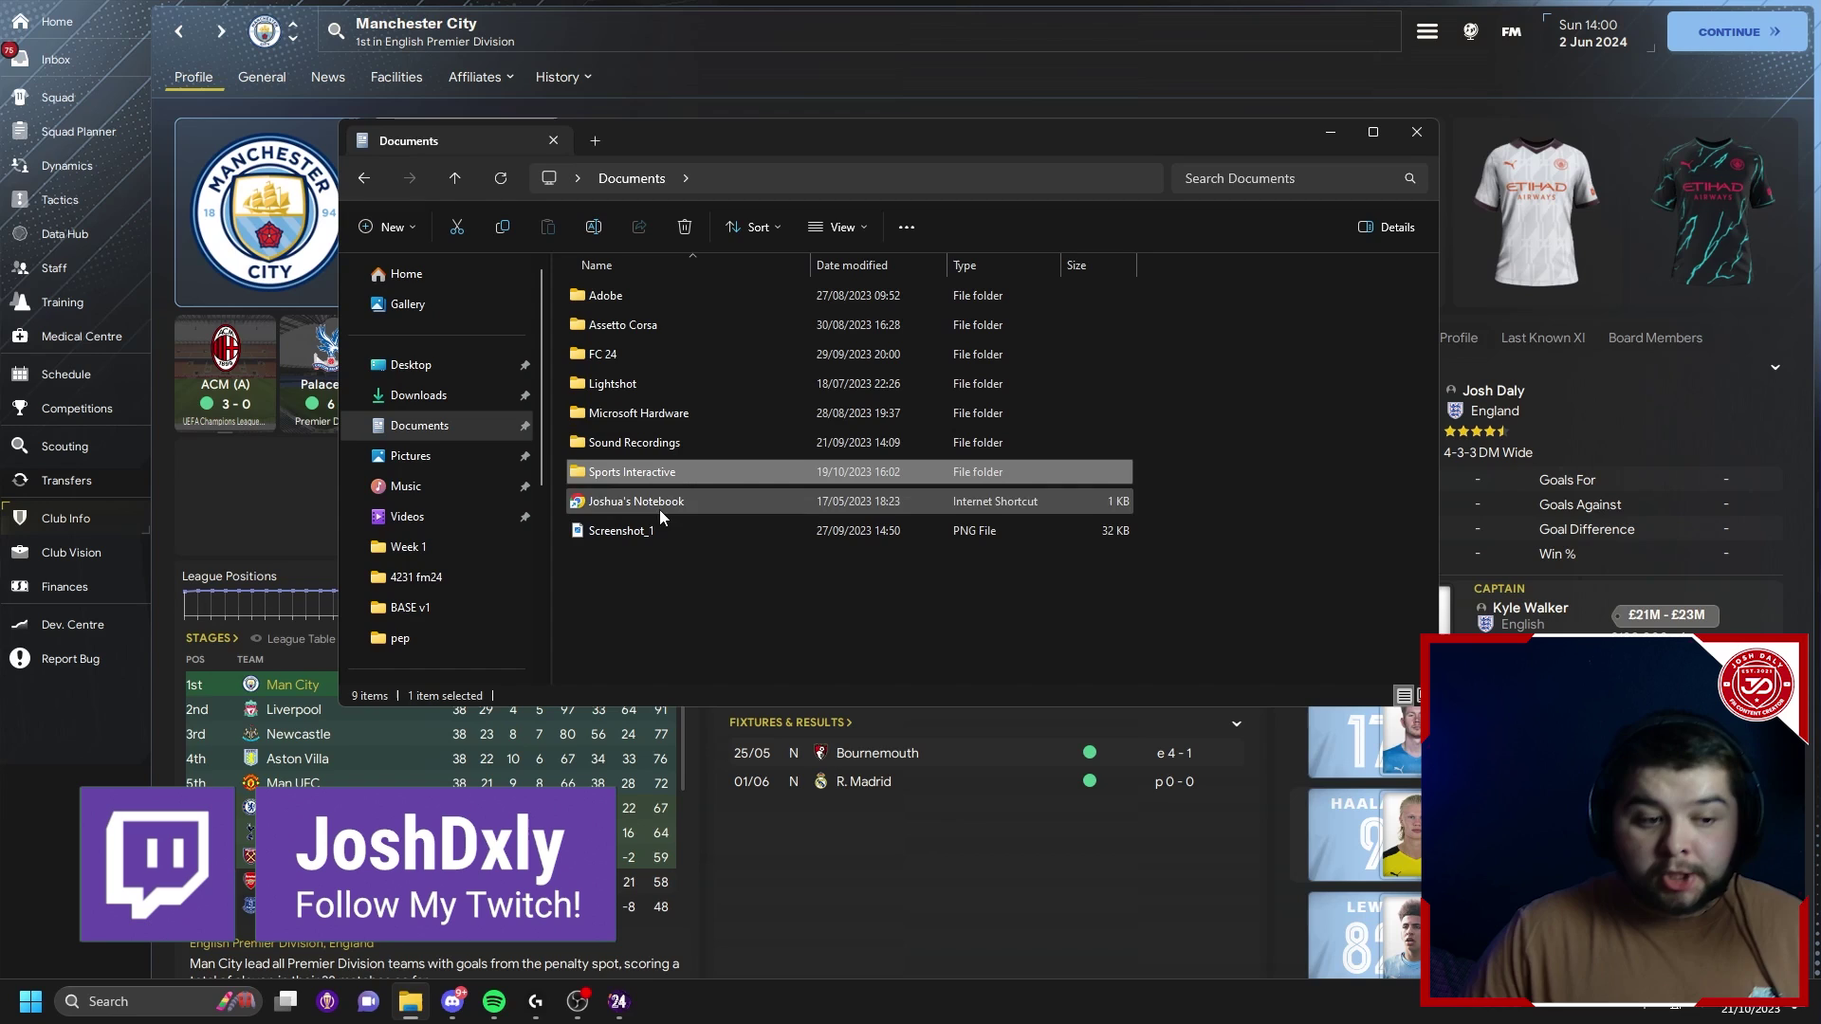
pyautogui.doubleClick(675, 480)
pyautogui.doubleClick(742, 299)
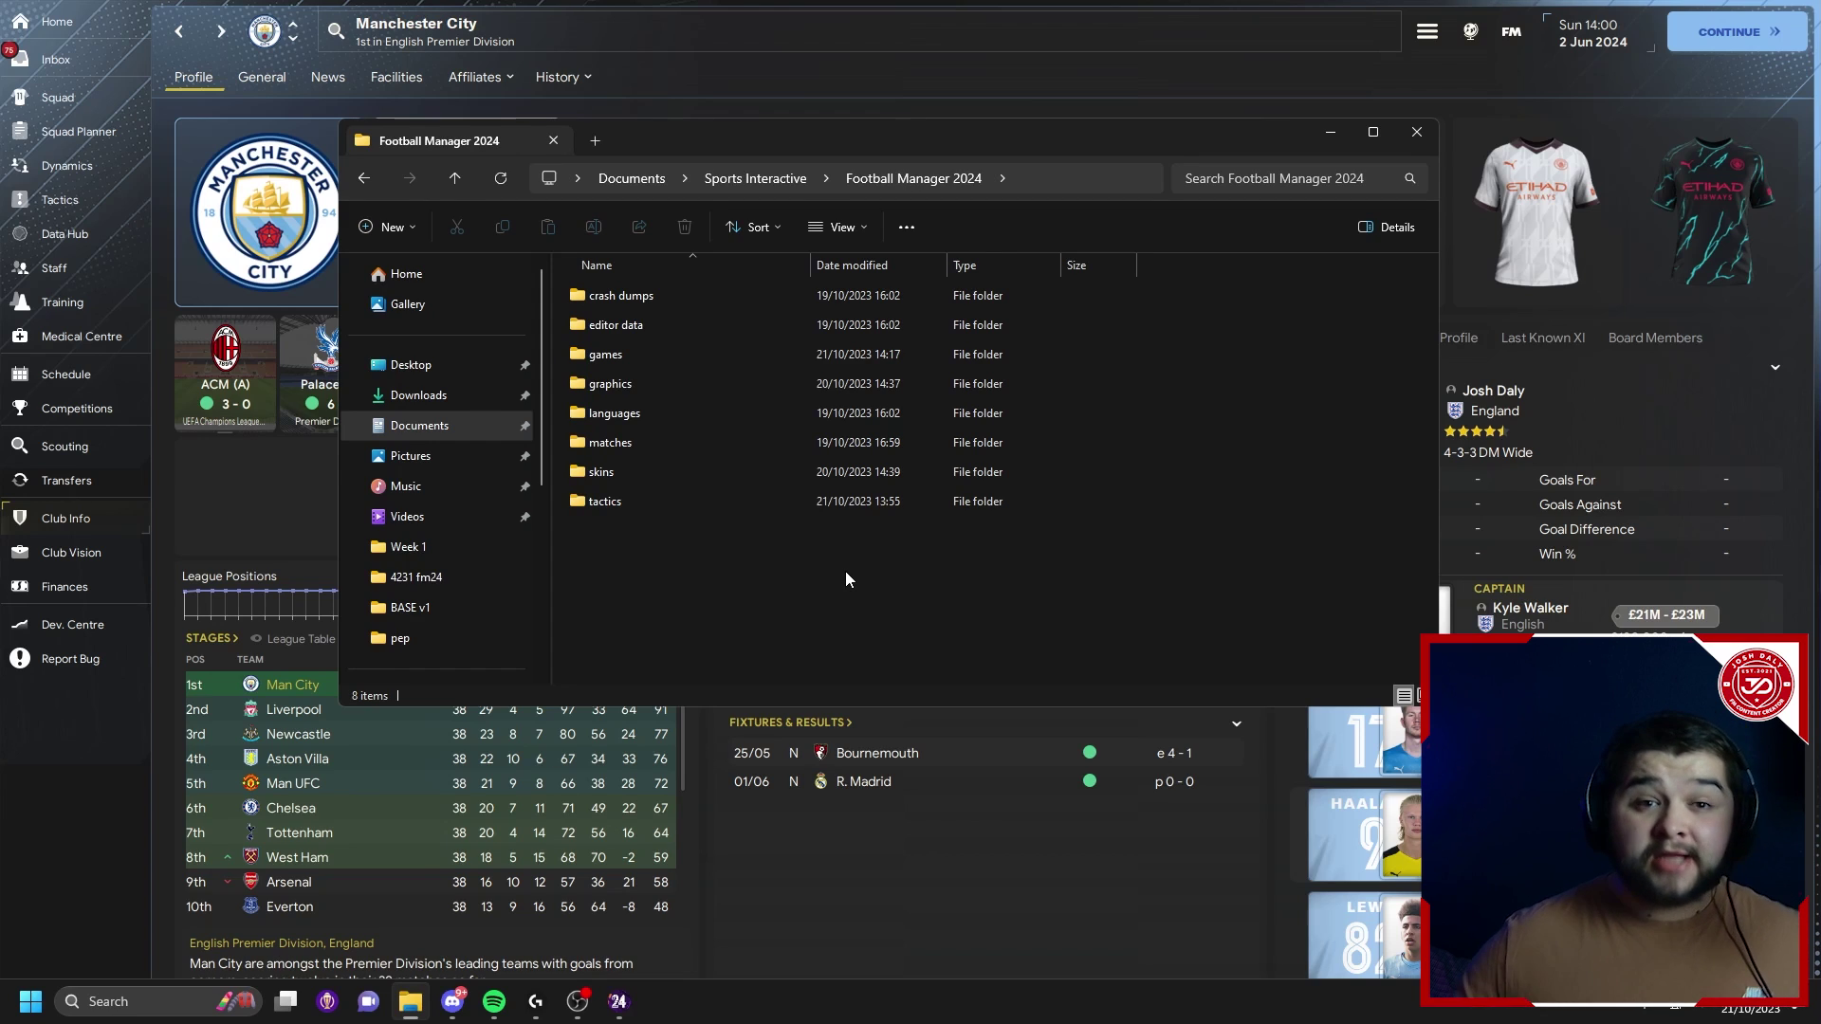
pyautogui.doubleClick(696, 389)
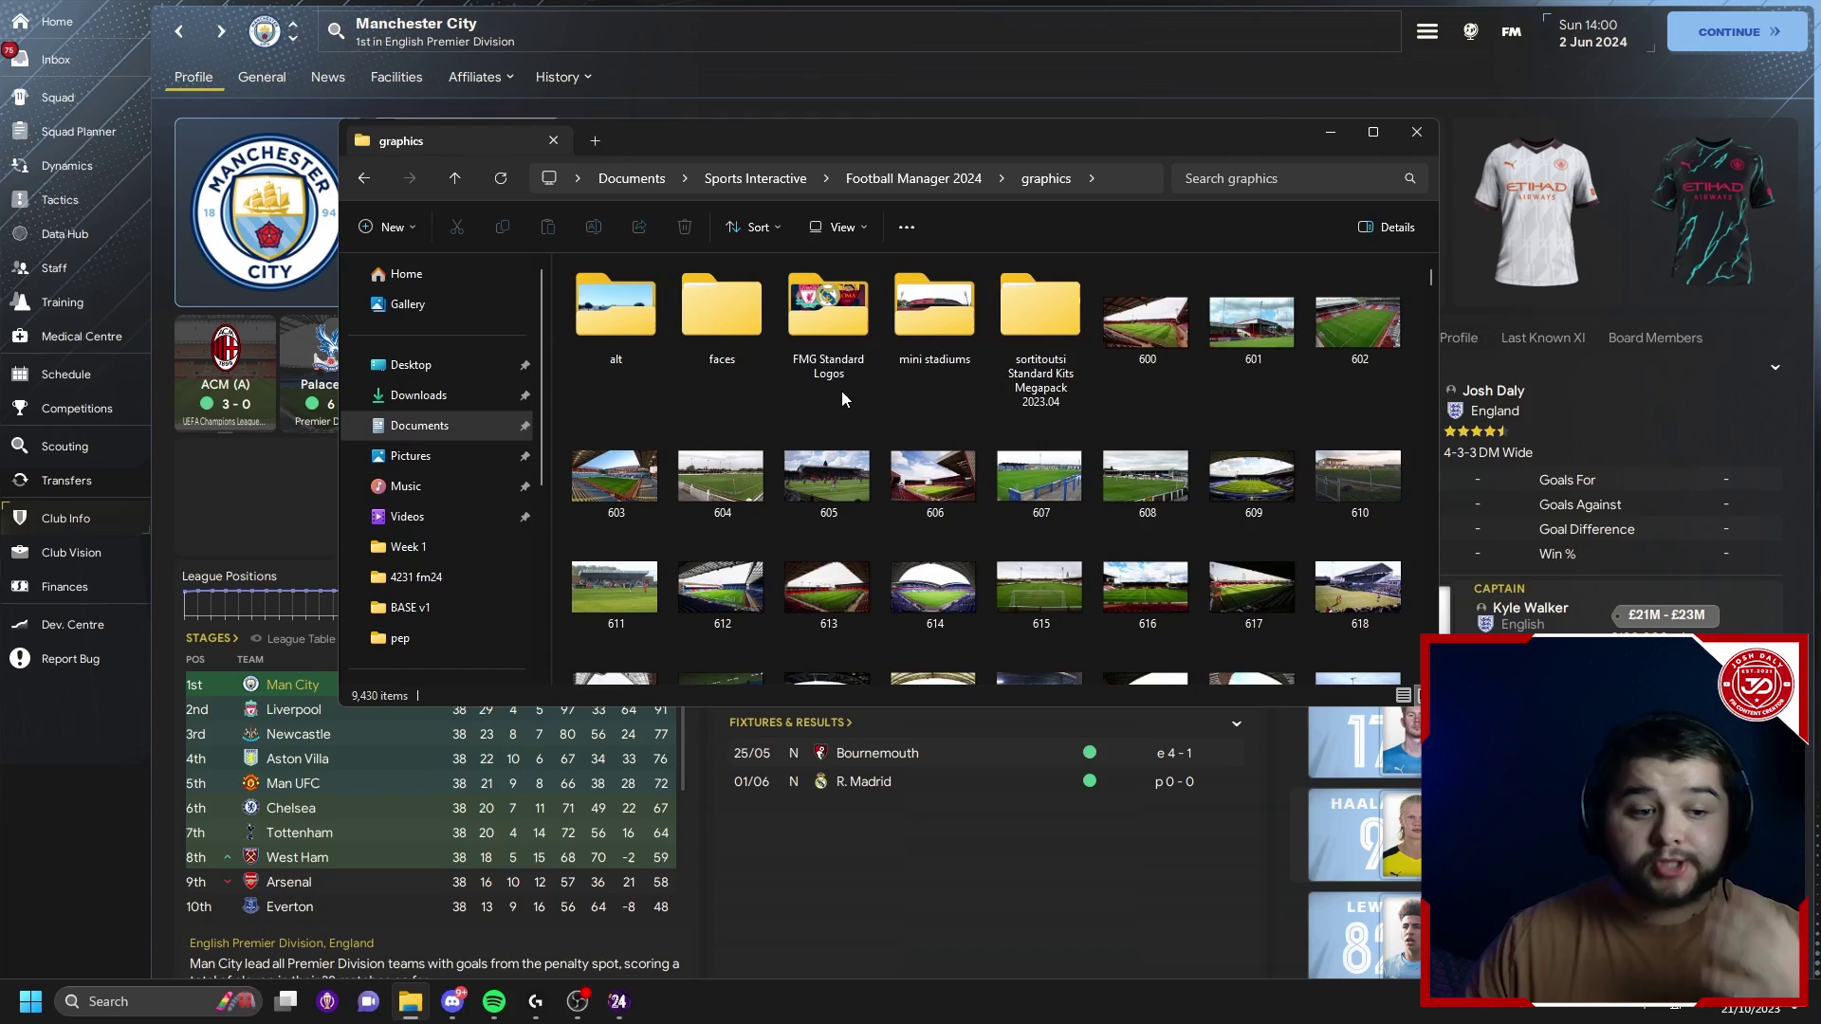
pyautogui.scroll(-10, 1233, 503)
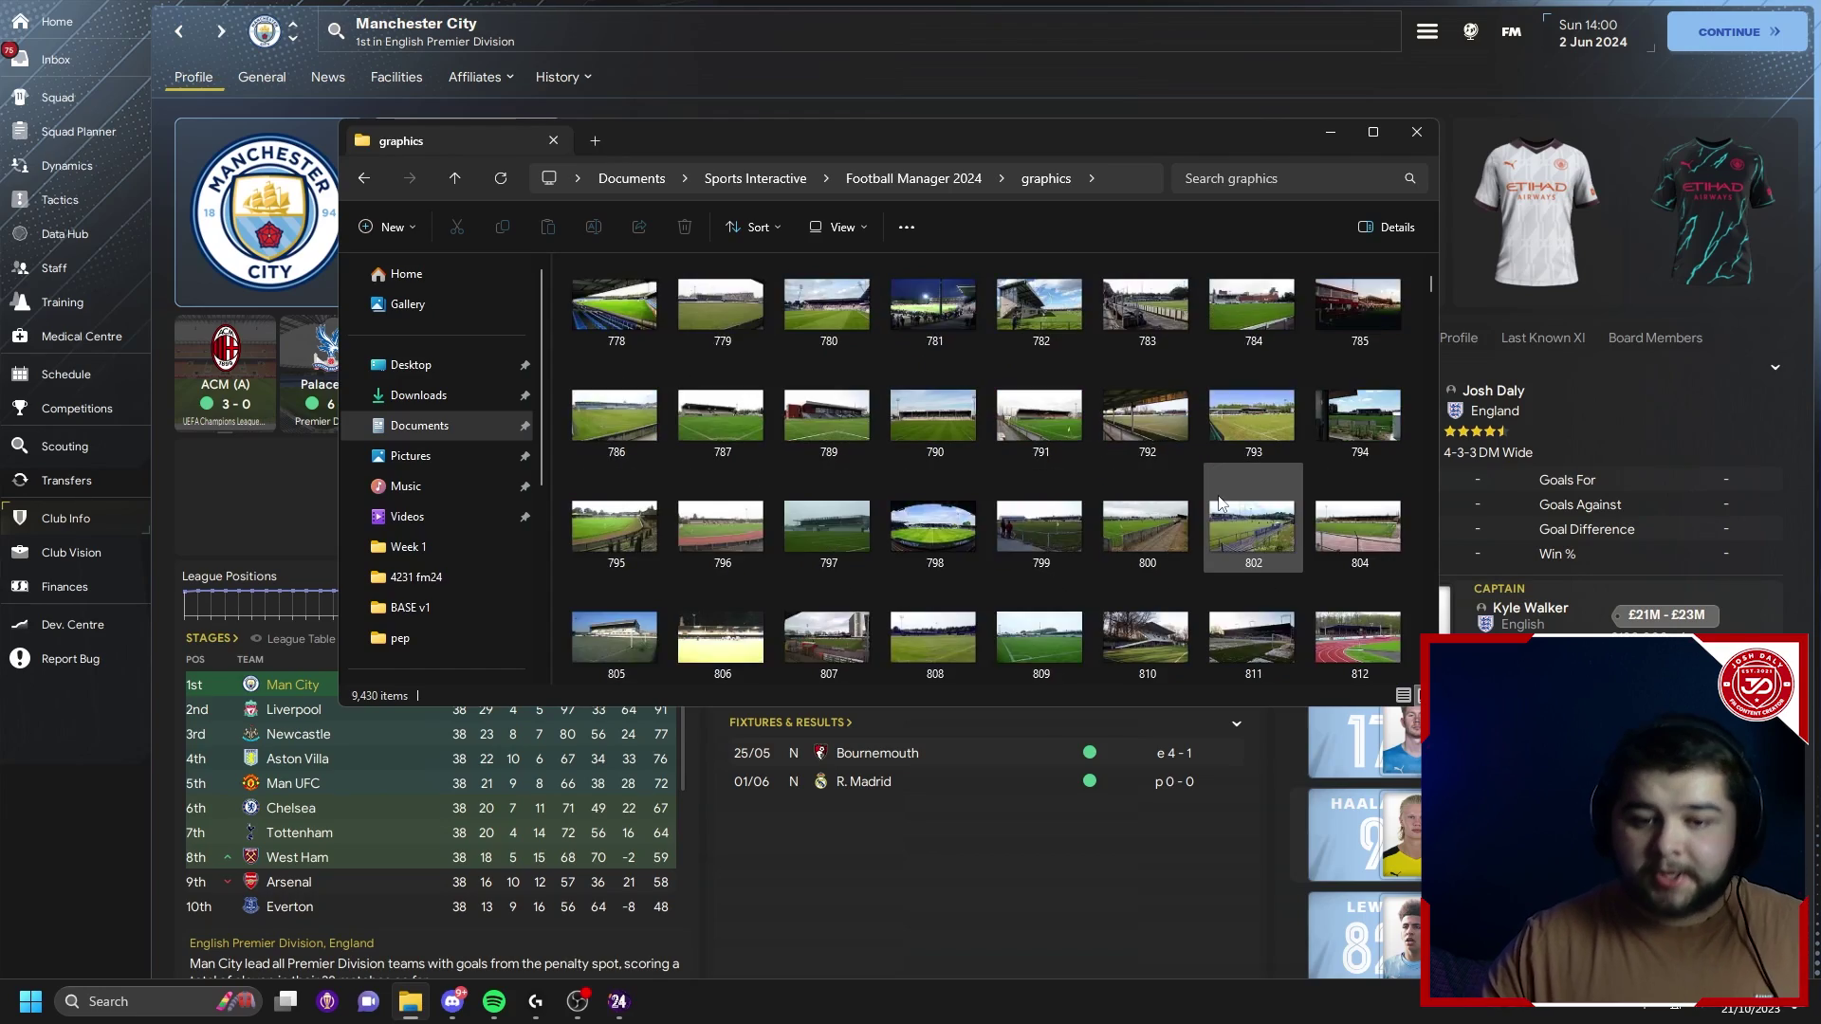
pyautogui.scroll(-10, 1235, 521)
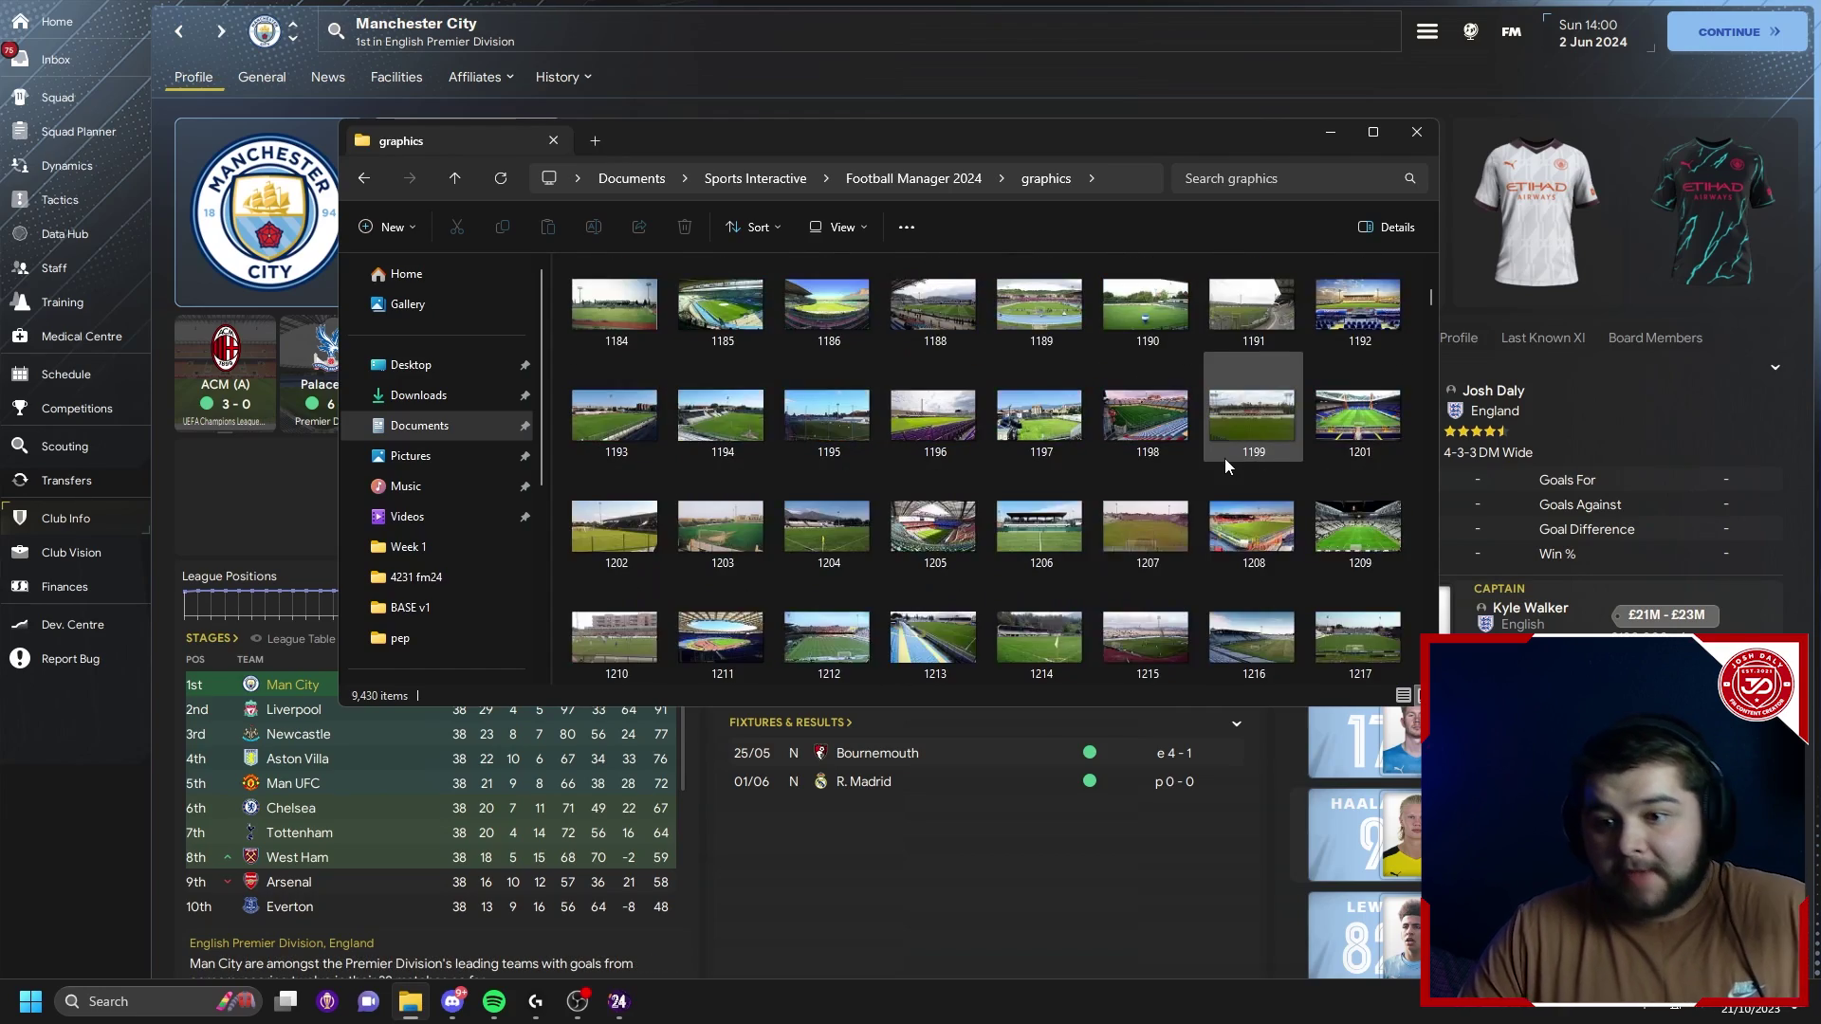
pyautogui.scroll(20, 1225, 458)
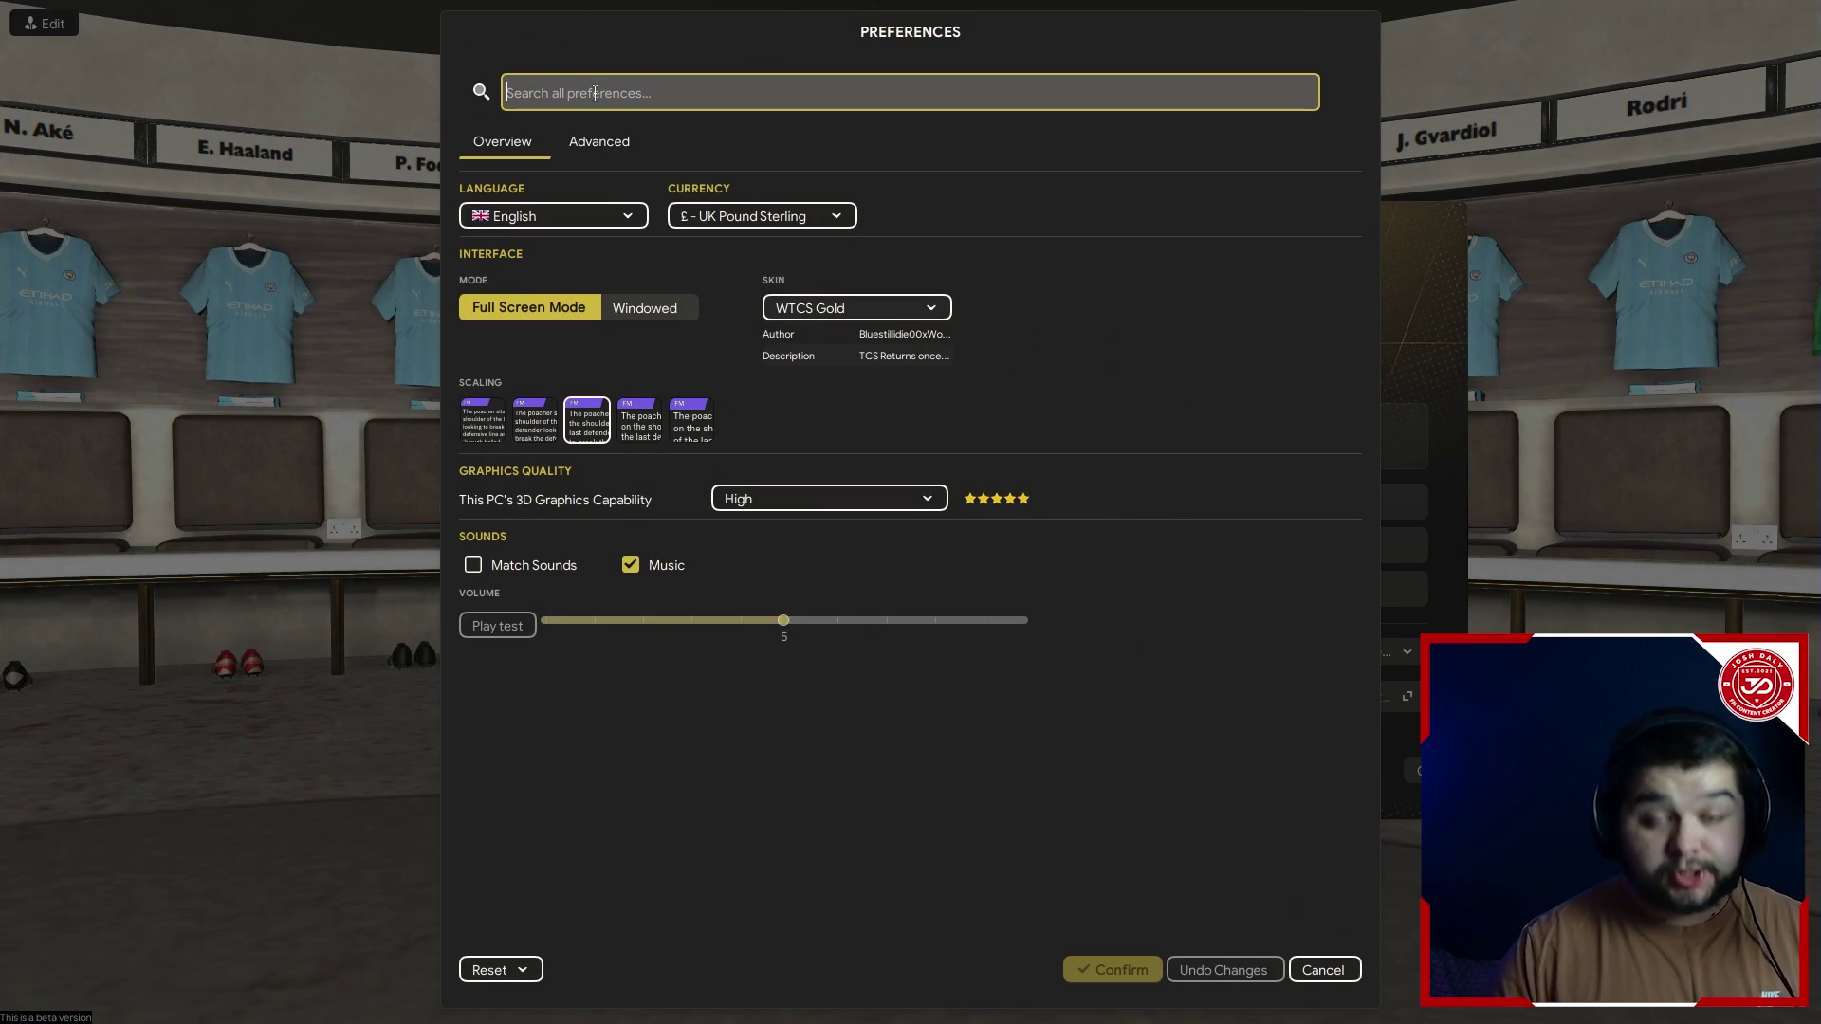
# Search the game preferences for "skin" and choose WTCS Gold as the skin
pyautogui.write('skin')
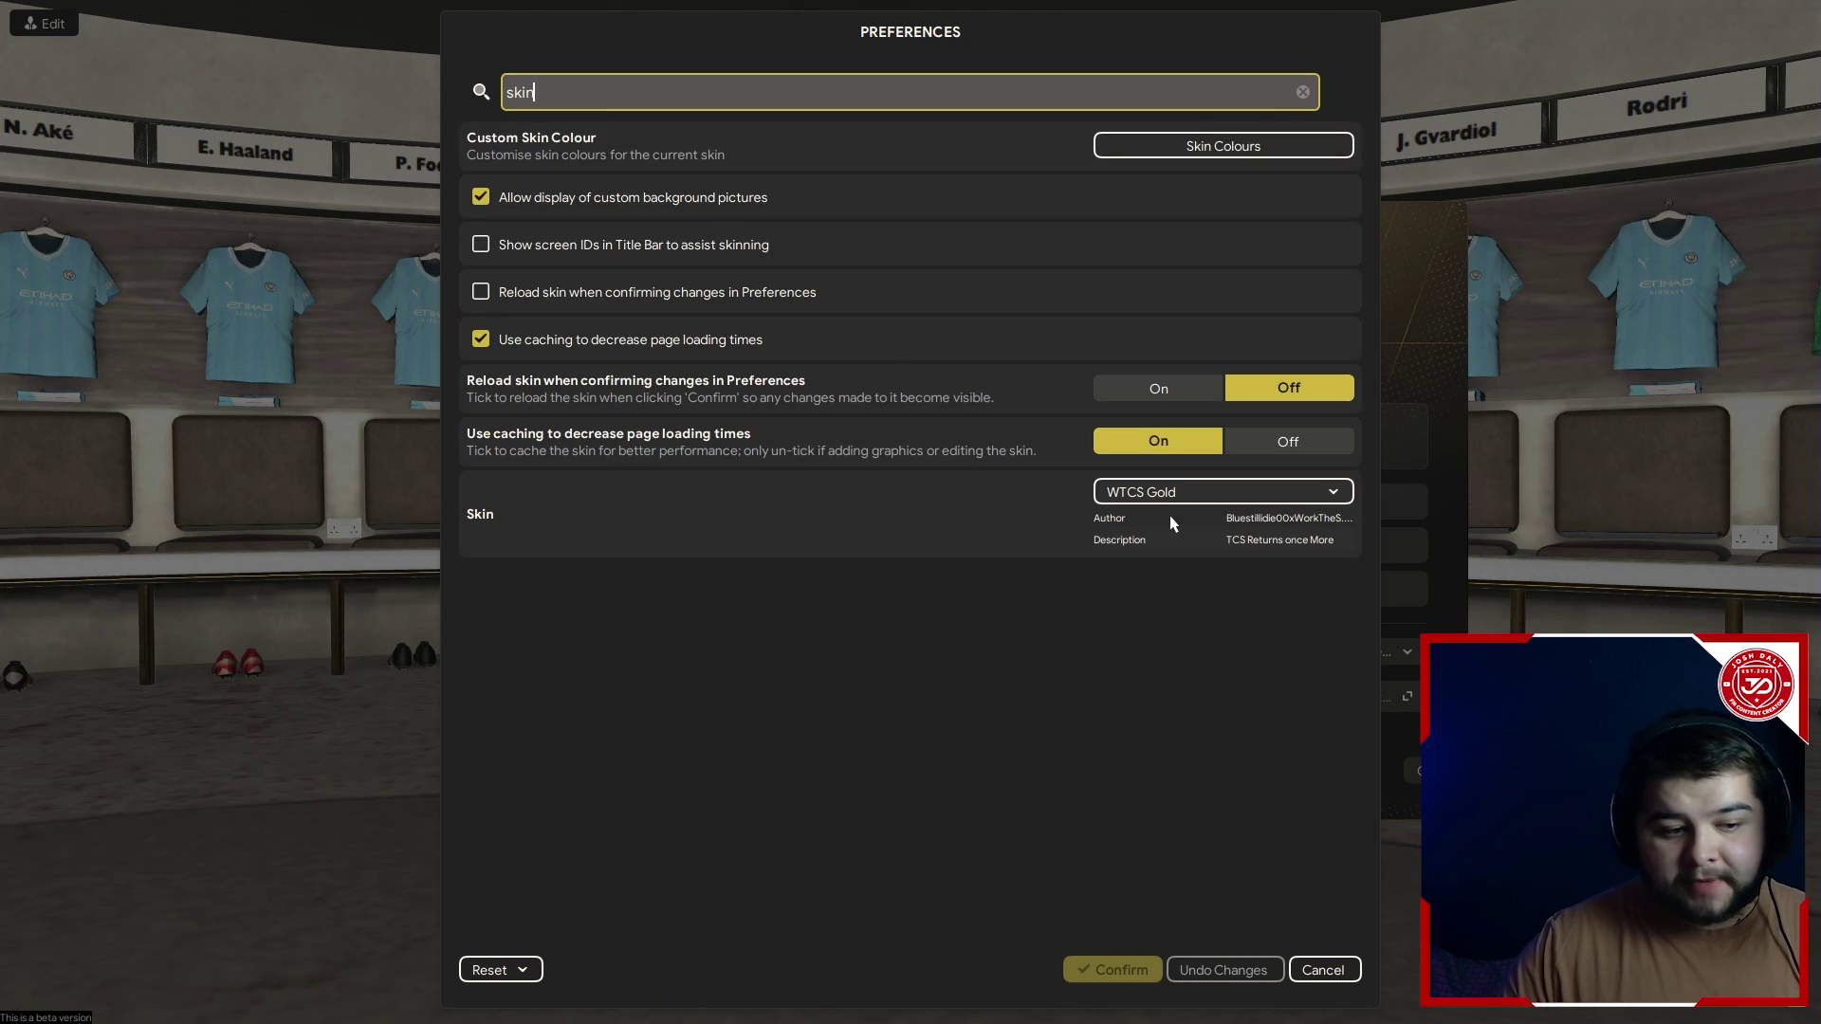
pyautogui.click(1245, 492)
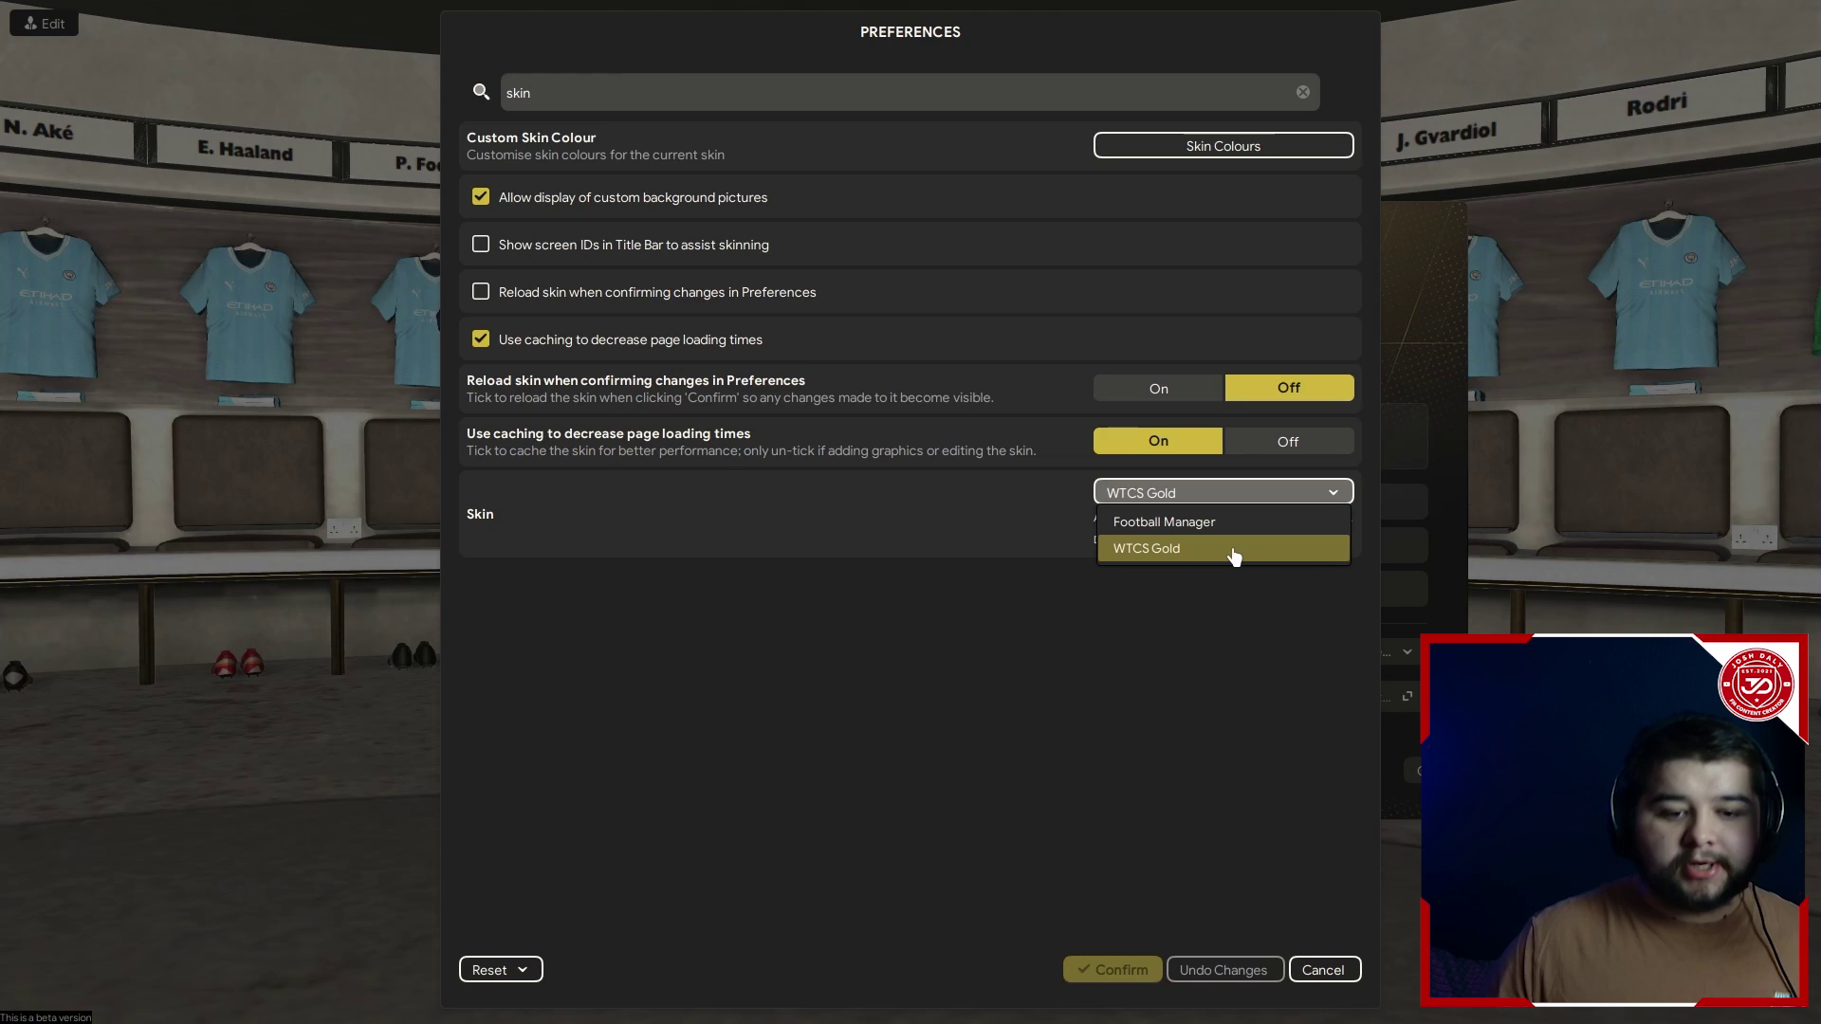
pyautogui.click(1193, 552)
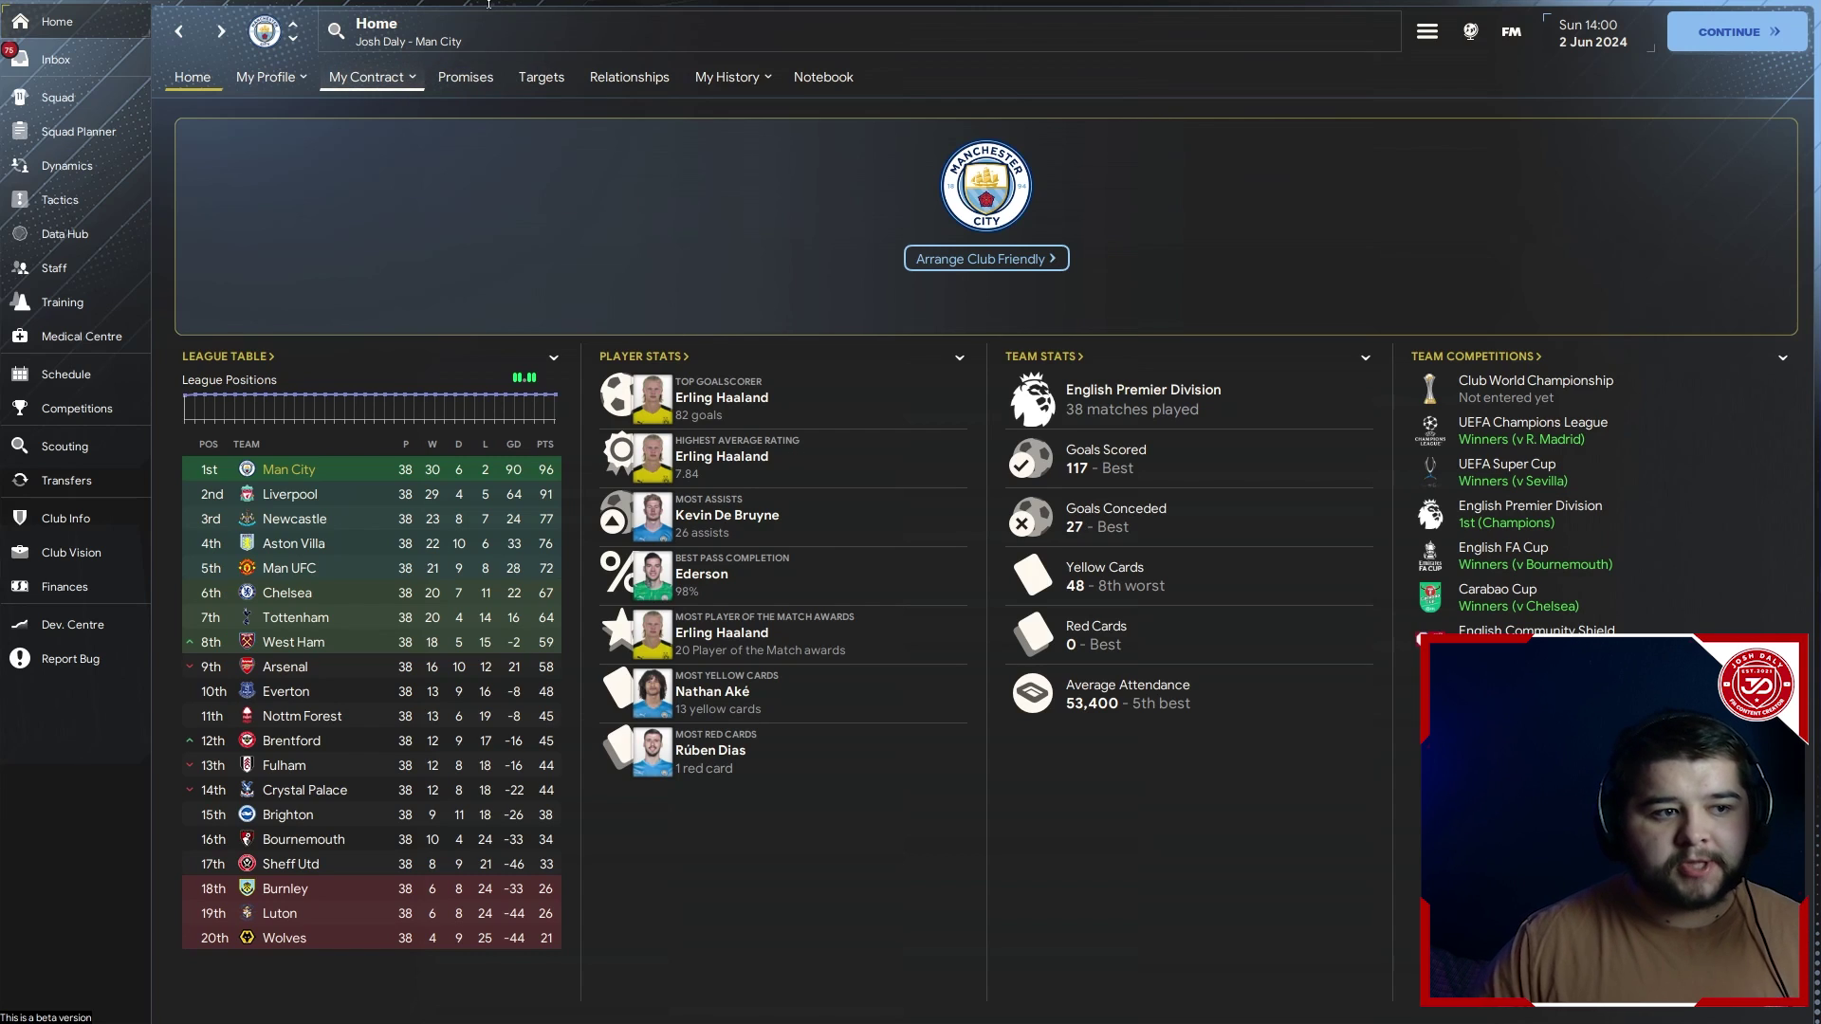
# Open the Manchester City club profile to view the installed skin and graphics in the game
pyautogui.click(445, 44)
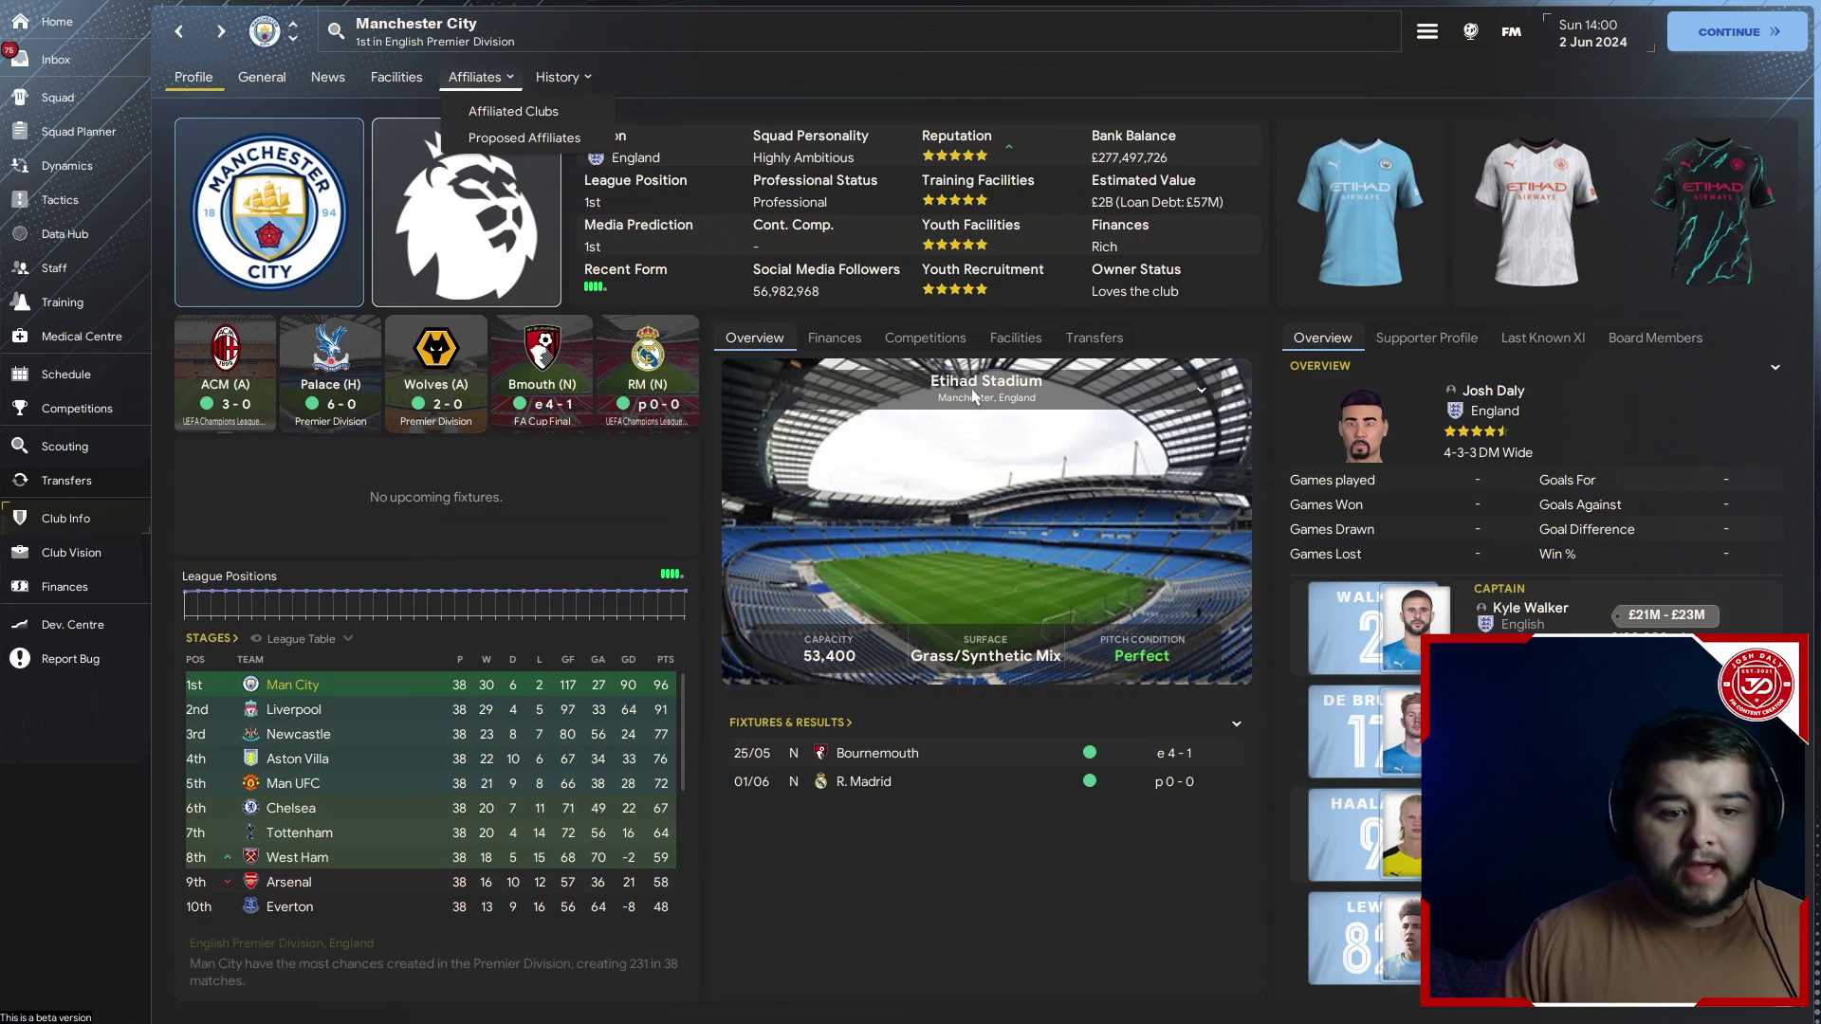